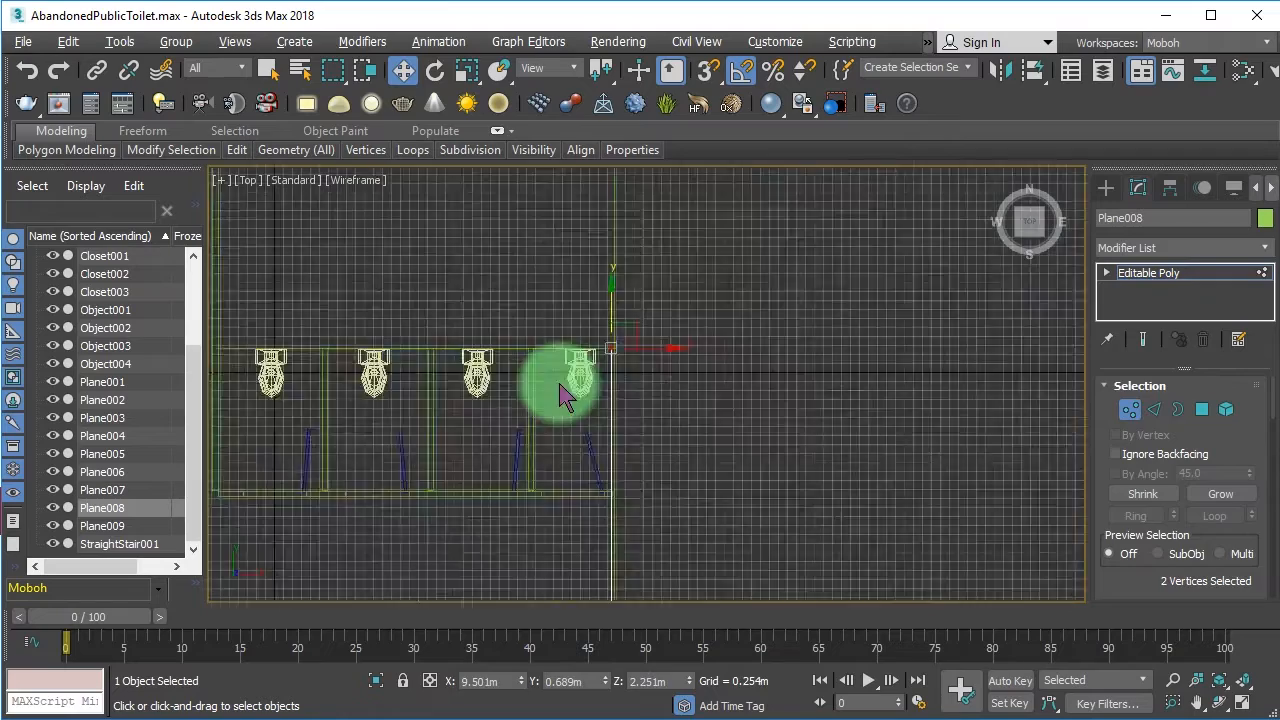
Step: Adjust the end vertices of the wall planes around the toilet stalls in the Top view
{"action": "key", "text": "2"}
{"action": "left_click", "coordinate": [801, 296]}
{"action": "key", "text": "1"}
{"action": "key", "text": "z"}
{"action": "scroll", "coordinate": [689, 381], "scroll_direction": "up", "scroll_amount": 6}
{"action": "left_click_drag", "start_coordinate": [472, 411], "coordinate": [443, 409]}
{"action": "scroll", "coordinate": [443, 409], "scroll_direction": "down", "scroll_amount": 8}
{"action": "scroll", "coordinate": [279, 400], "scroll_direction": "up", "scroll_amount": 4}
{"action": "scroll", "coordinate": [274, 492], "scroll_direction": "down", "scroll_amount": 8}
{"action": "key", "text": "2"}
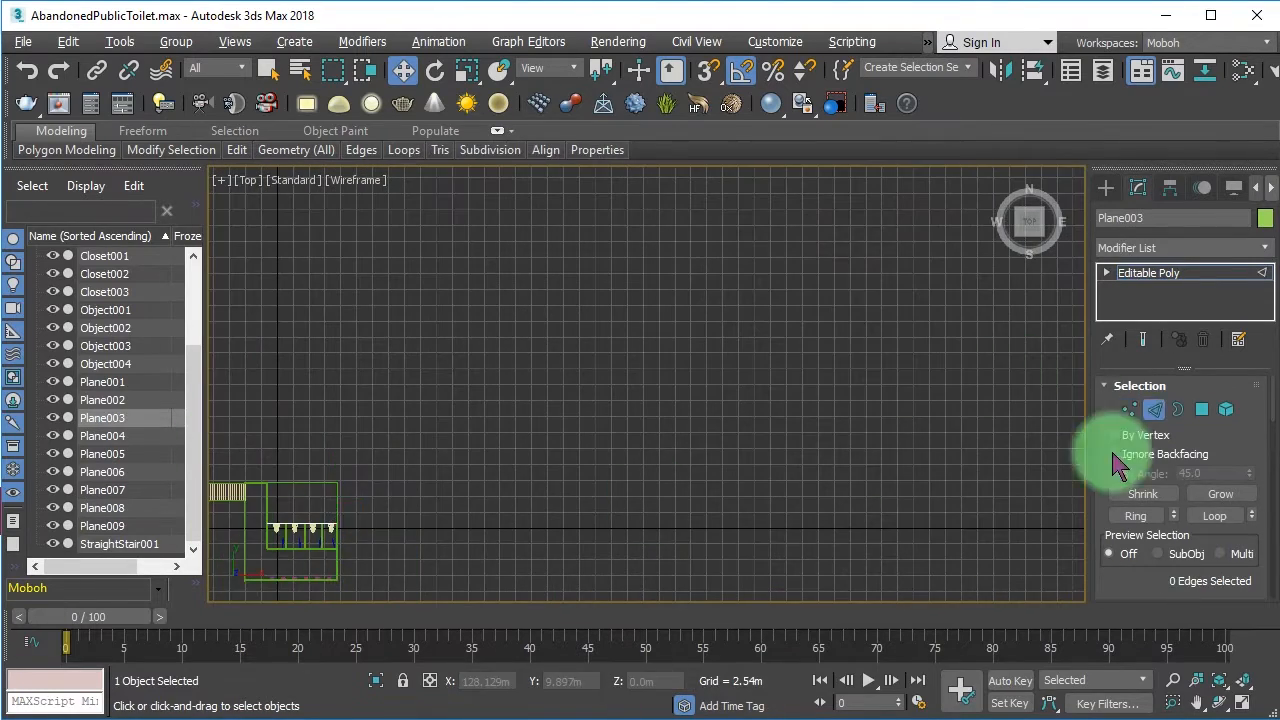
Step: Align the overshooting end vertices of the side wall plane with the outer wall's corner in the Top view
{"action": "key", "text": "2"}
{"action": "left_click", "coordinate": [389, 501]}
{"action": "scroll", "coordinate": [265, 555], "scroll_direction": "up", "scroll_amount": 7}
{"action": "scroll", "coordinate": [262, 540], "scroll_direction": "down", "scroll_amount": 4}
{"action": "middle_click_drag", "start_coordinate": [283, 528], "coordinate": [480, 451]}
{"action": "scroll", "coordinate": [248, 533], "scroll_direction": "up", "scroll_amount": 8}
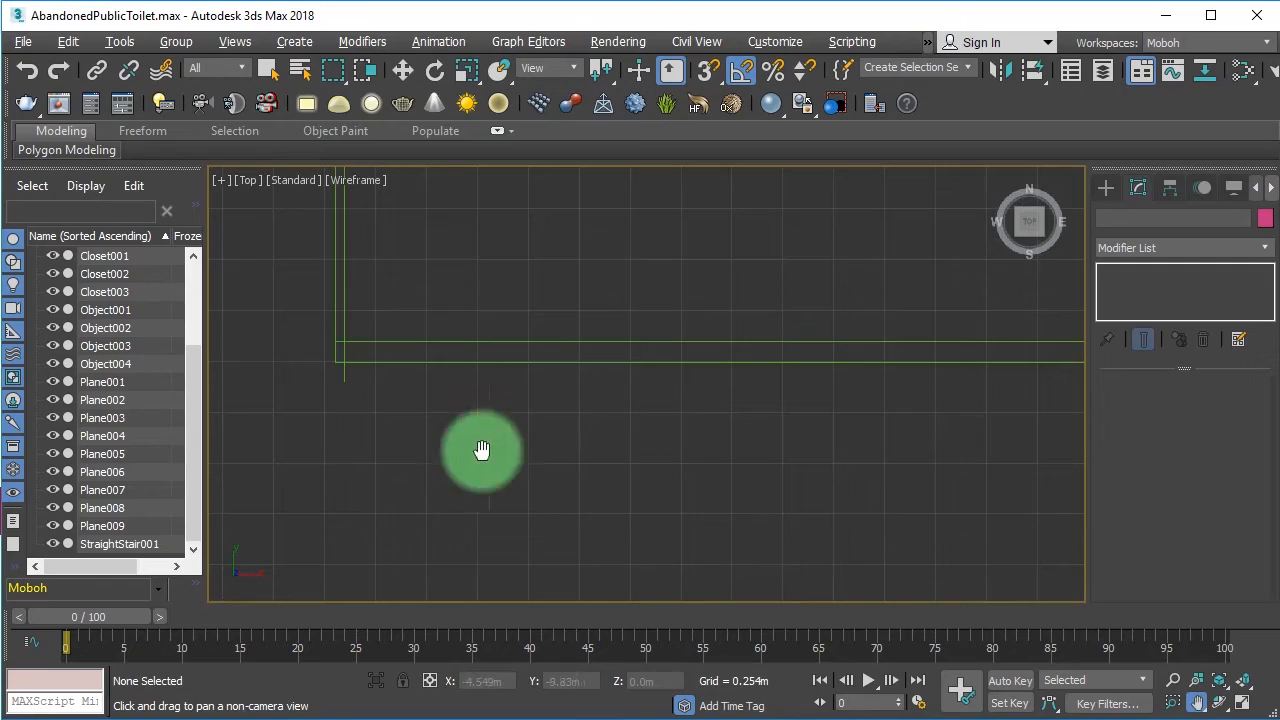
{"action": "left_click", "coordinate": [344, 379]}
{"action": "key", "text": "1"}
{"action": "scroll", "coordinate": [350, 300], "scroll_direction": "down", "scroll_amount": 5}
{"action": "scroll", "coordinate": [320, 450], "scroll_direction": "down", "scroll_amount": 4}
{"action": "scroll", "coordinate": [380, 560], "scroll_direction": "up", "scroll_amount": 3}
Step: Show the building in a Perspective view with Default Shading and Edged Faces
{"action": "key", "text": "p"}
{"action": "left_click_drag", "start_coordinate": [1030, 235], "coordinate": [1000, 190]}
{"action": "left_click", "coordinate": [418, 180]}
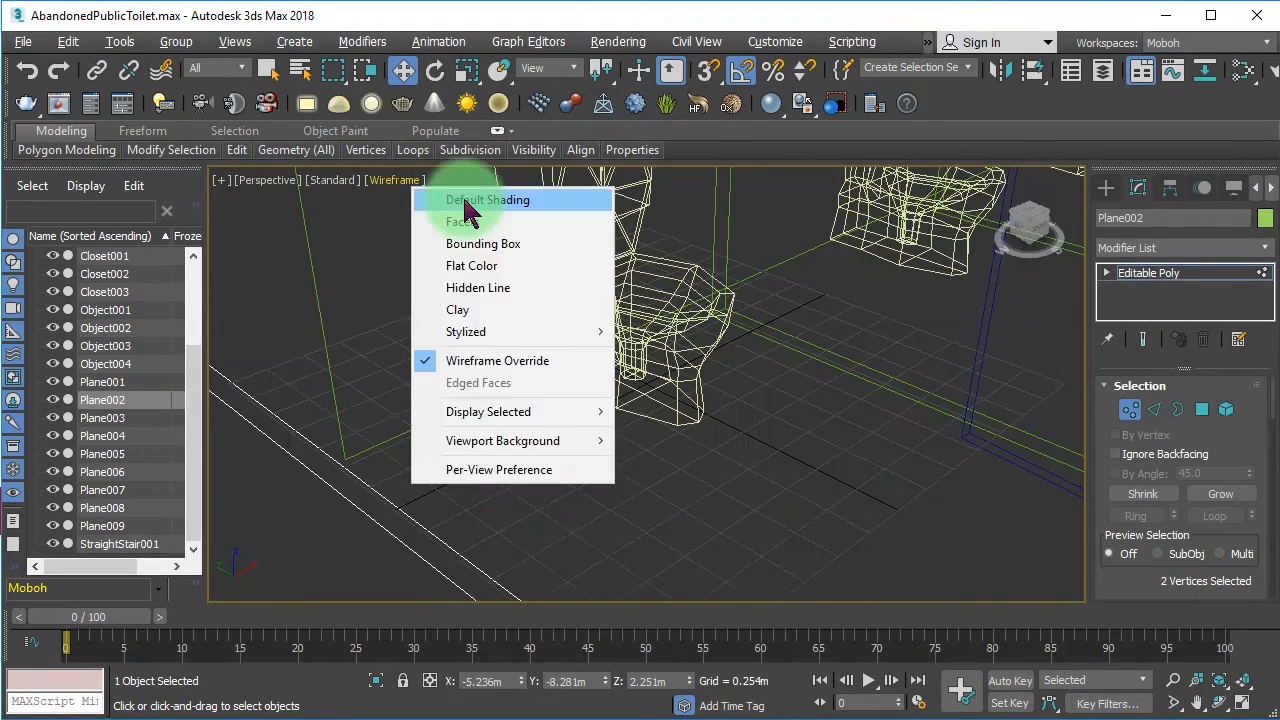
{"action": "left_click", "coordinate": [470, 201]}
{"action": "key", "text": "F4"}
{"action": "scroll", "coordinate": [600, 480], "scroll_direction": "down", "scroll_amount": 6}
{"action": "scroll", "coordinate": [836, 478], "scroll_direction": "up", "scroll_amount": 3}
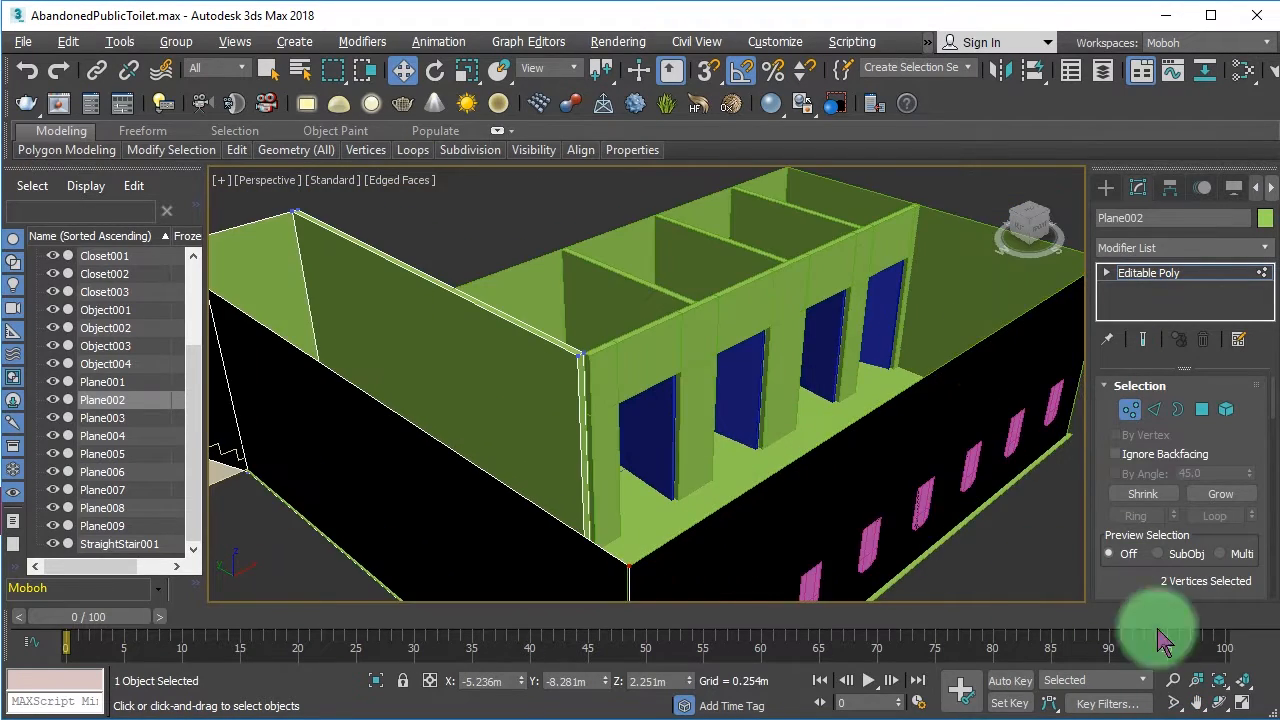
Step: Attach the stall partitions and remaining wall planes to the selected wall object
{"action": "scroll", "coordinate": [1106, 410], "scroll_direction": "down", "scroll_amount": 5}
{"action": "left_click", "coordinate": [1133, 539]}
{"action": "left_click", "coordinate": [523, 280]}
{"action": "left_click", "coordinate": [706, 248]}
{"action": "left_click", "coordinate": [989, 347]}
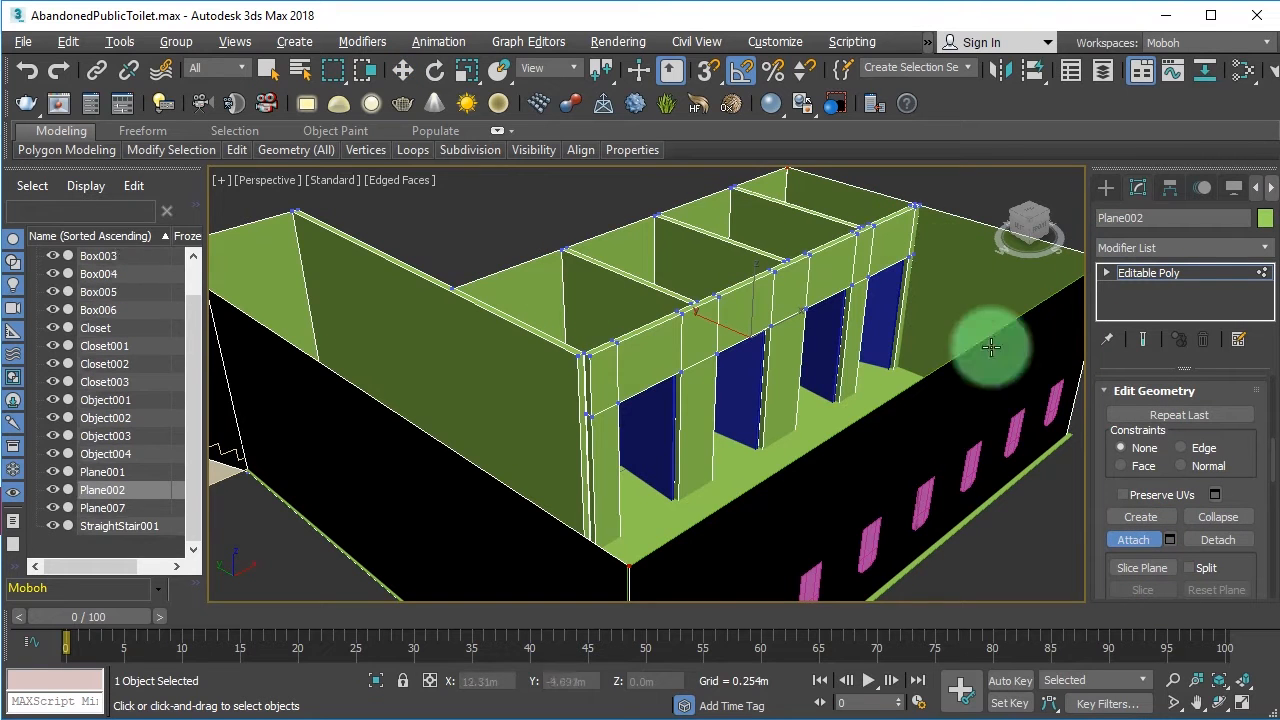
{"action": "left_click", "coordinate": [677, 468]}
{"action": "key", "text": "w"}
Step: Raise the top vertices of the attached walls by about 1.26 m in the Front view
{"action": "scroll", "coordinate": [620, 440], "scroll_direction": "up", "scroll_amount": 4}
{"action": "key", "text": "4"}
{"action": "left_click", "coordinate": [553, 418]}
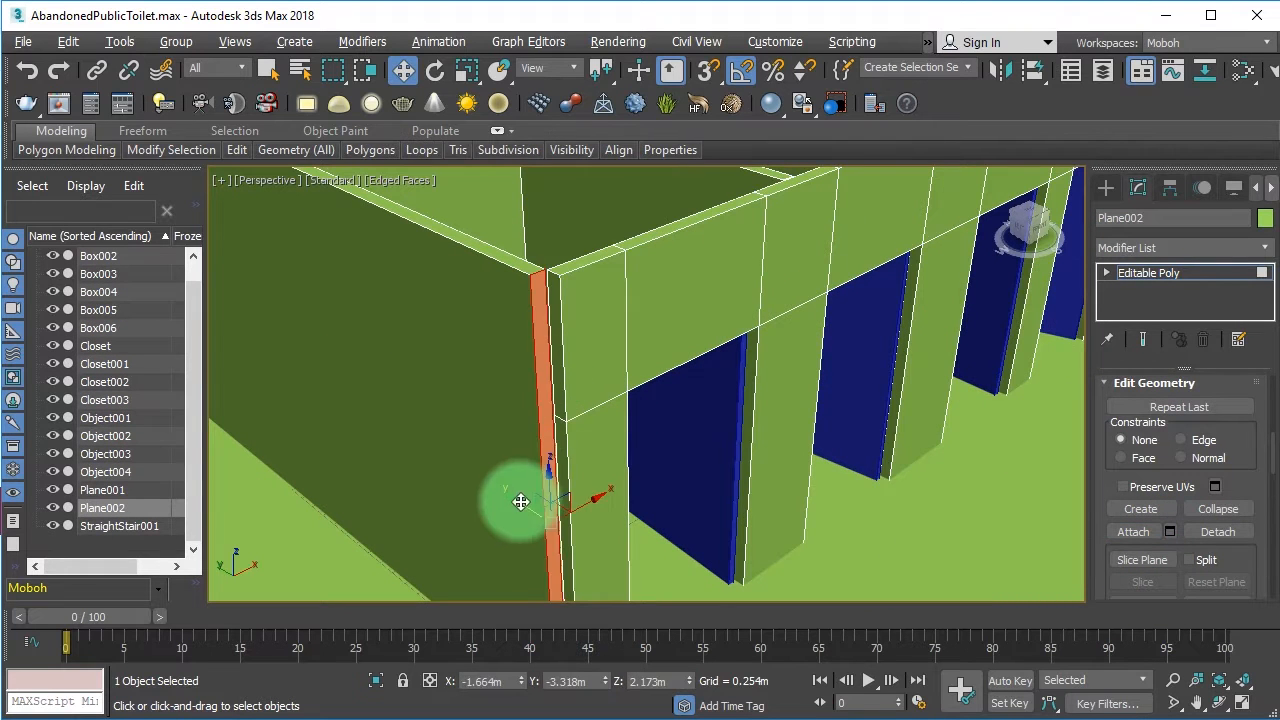
{"action": "scroll", "coordinate": [656, 471], "scroll_direction": "down", "scroll_amount": 6}
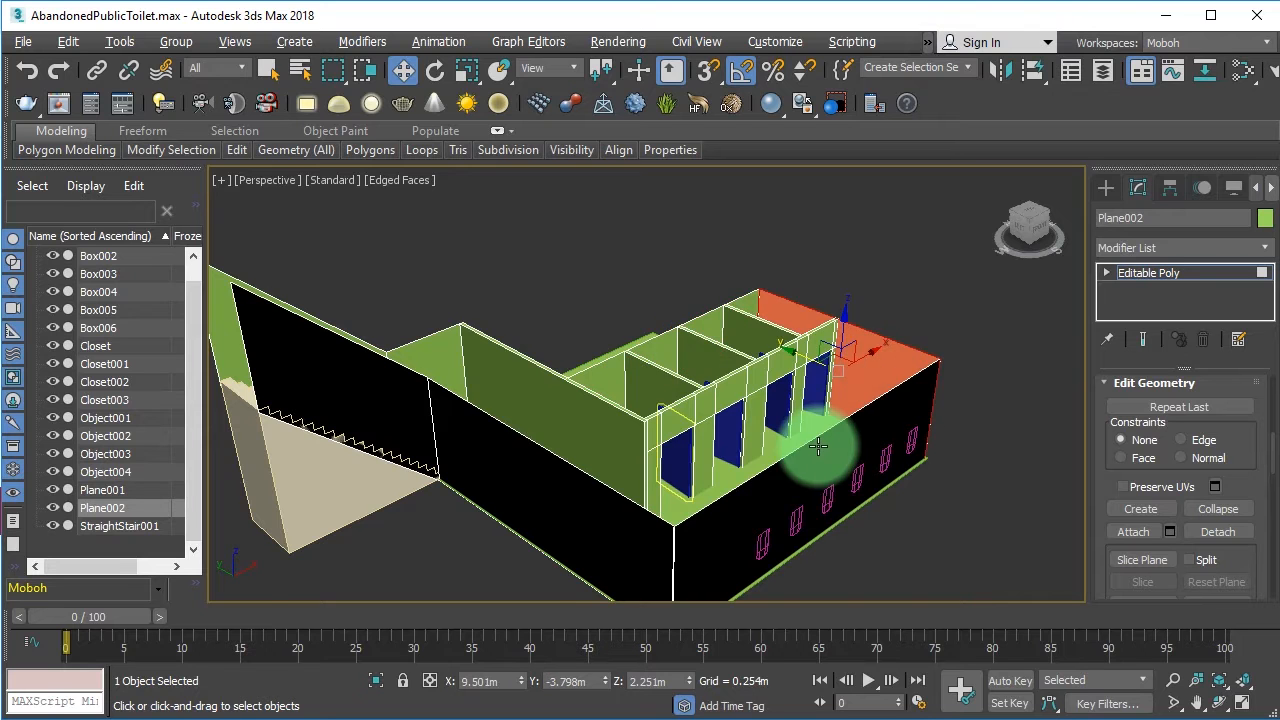
{"action": "key", "text": "f"}
{"action": "key", "text": "1"}
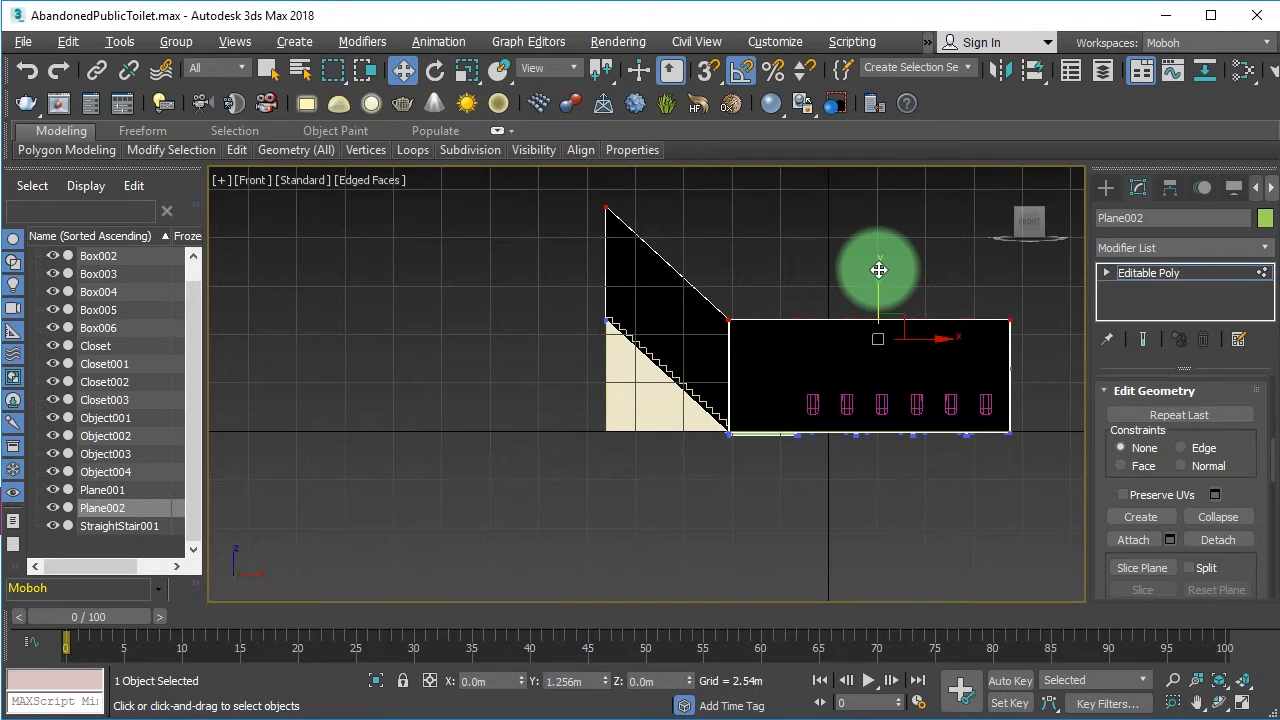
{"action": "key", "text": "shift+z"}
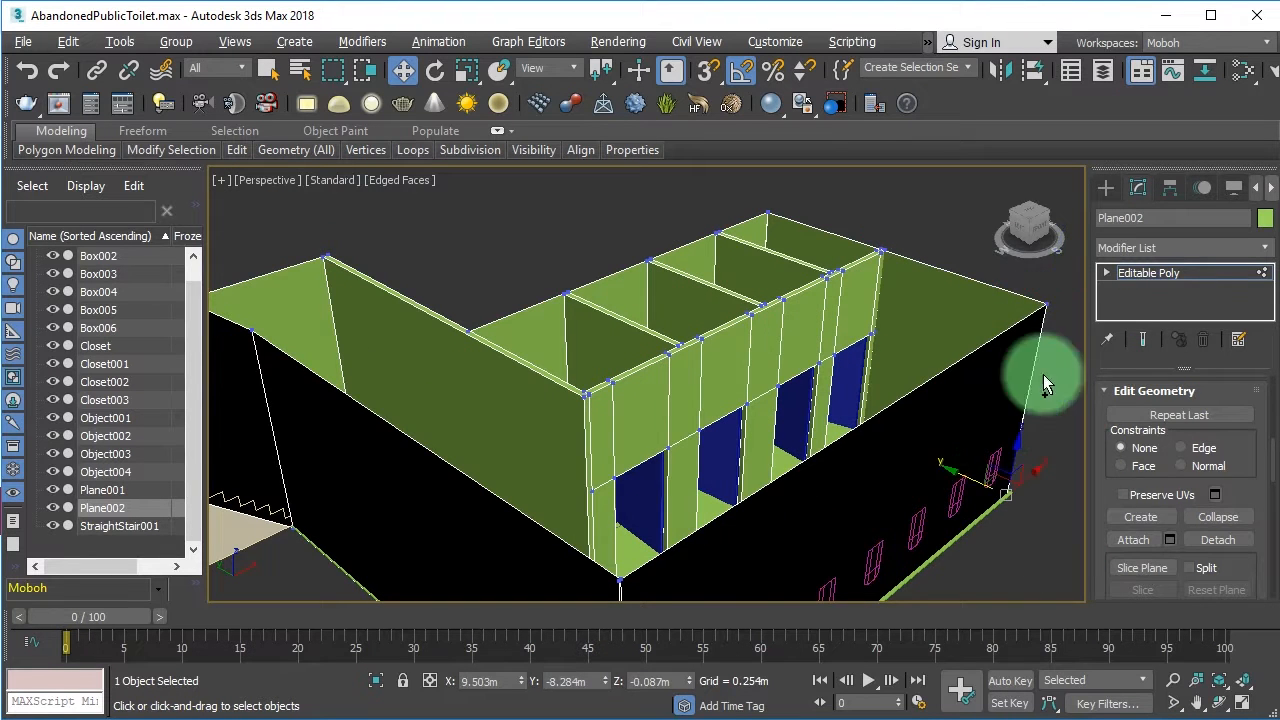
Step: Weld the top and bottom vertices at the outer room corner with a threshold of about 0.056 m
{"action": "scroll", "coordinate": [1180, 480], "scroll_direction": "down", "scroll_amount": 5}
{"action": "scroll", "coordinate": [1249, 549], "scroll_direction": "up", "scroll_amount": 8}
{"action": "left_click", "coordinate": [1246, 530]}
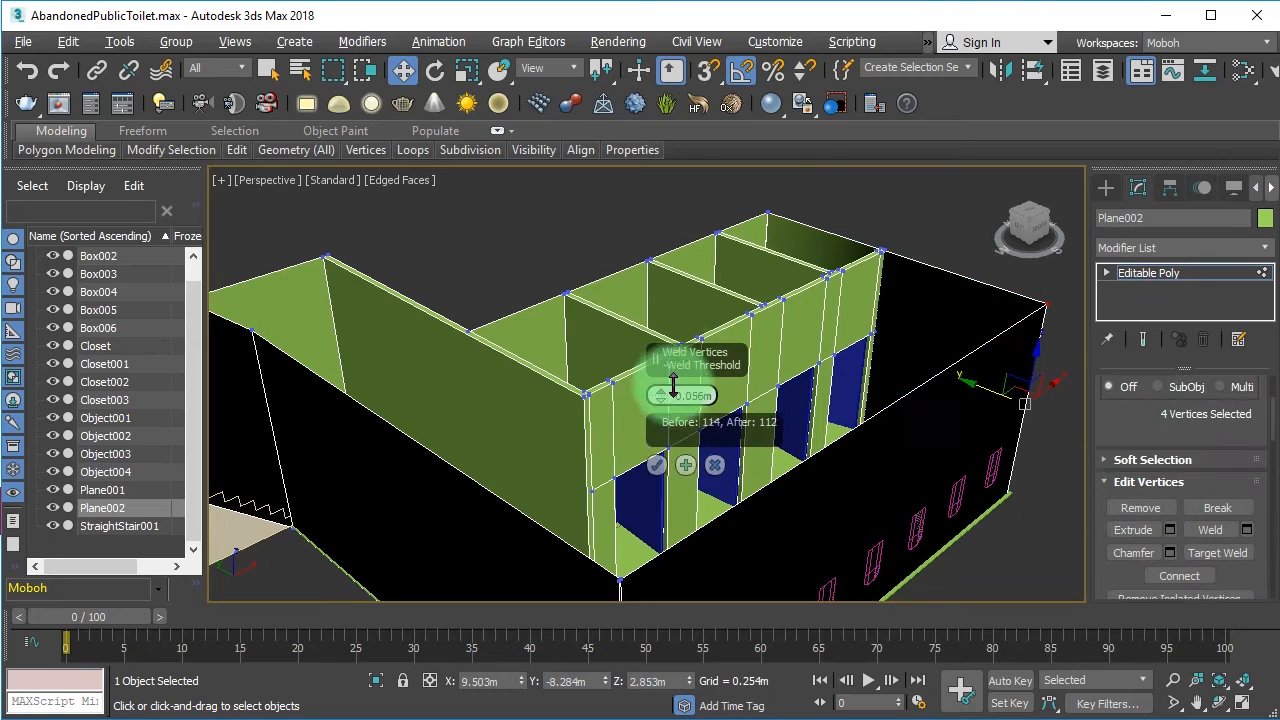
{"action": "left_click", "coordinate": [656, 464]}
Step: Weld the overlapping vertices where the stalls' back wall meets the outer side wall
{"action": "key", "text": "t"}
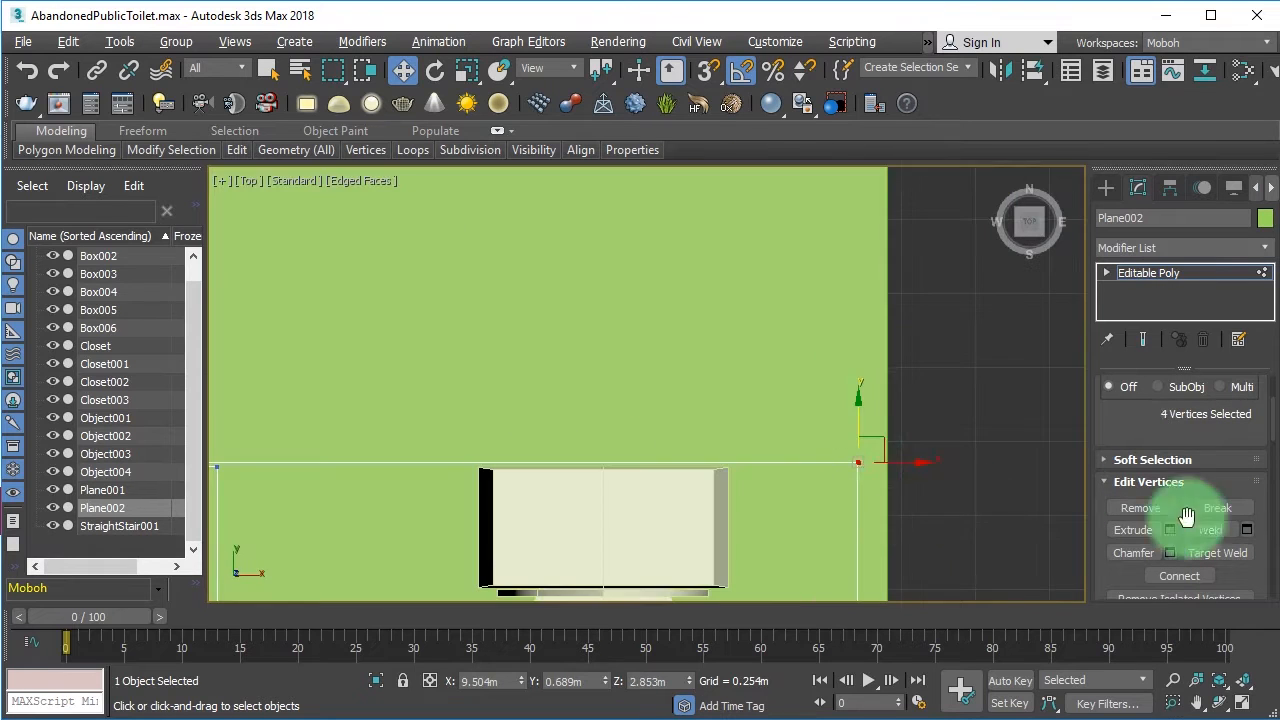
{"action": "scroll", "coordinate": [645, 455], "scroll_direction": "up", "scroll_amount": 3}
{"action": "scroll", "coordinate": [286, 537], "scroll_direction": "down", "scroll_amount": 5}
{"action": "scroll", "coordinate": [229, 580], "scroll_direction": "up", "scroll_amount": 2}
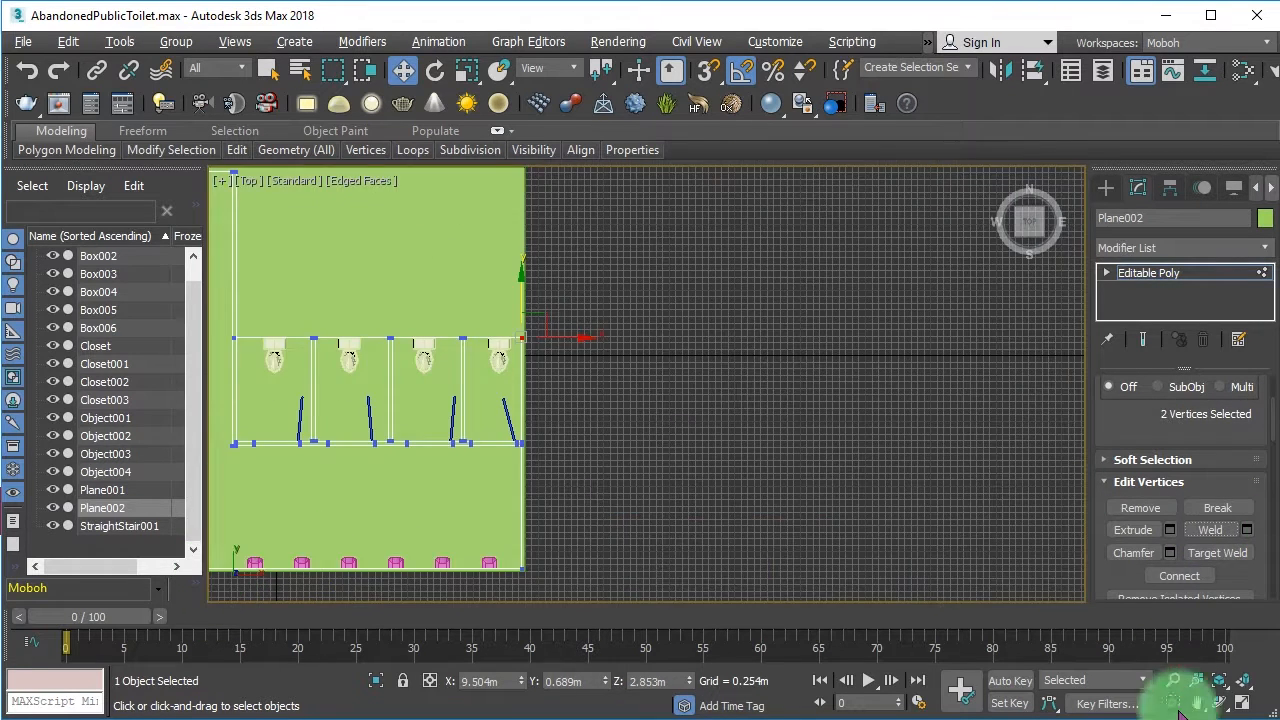
{"action": "scroll", "coordinate": [560, 590], "scroll_direction": "up", "scroll_amount": 3}
{"action": "scroll", "coordinate": [903, 484], "scroll_direction": "down", "scroll_amount": 5}
{"action": "scroll", "coordinate": [723, 357], "scroll_direction": "up", "scroll_amount": 5}
{"action": "scroll", "coordinate": [757, 434], "scroll_direction": "down", "scroll_amount": 2}
{"action": "scroll", "coordinate": [928, 470], "scroll_direction": "up", "scroll_amount": 2}
Step: Try to bridge the open upper edges of the walls beside the staircase
{"action": "key", "text": "p"}
{"action": "middle_click_drag", "start_coordinate": [928, 470], "coordinate": [683, 527], "text": "alt"}
{"action": "key", "text": "2"}
{"action": "left_click", "coordinate": [466, 482]}
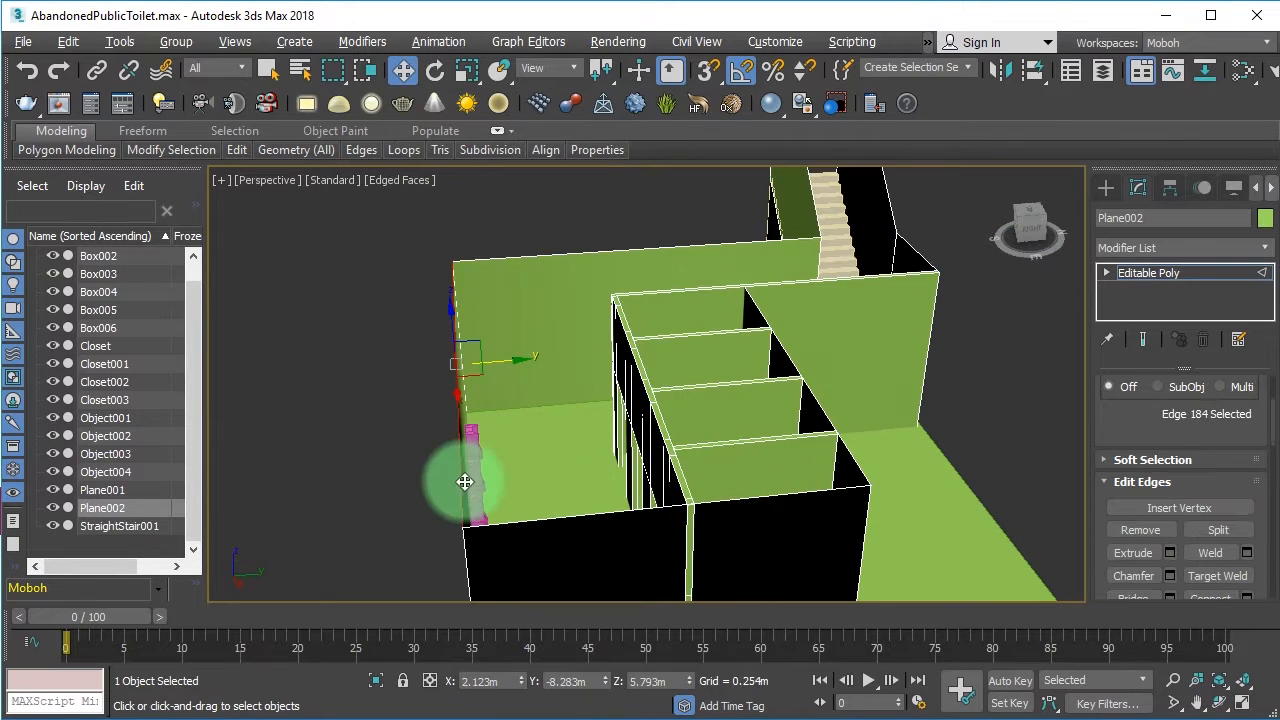
{"action": "middle_click_drag", "start_coordinate": [815, 403], "coordinate": [985, 557], "text": "alt"}
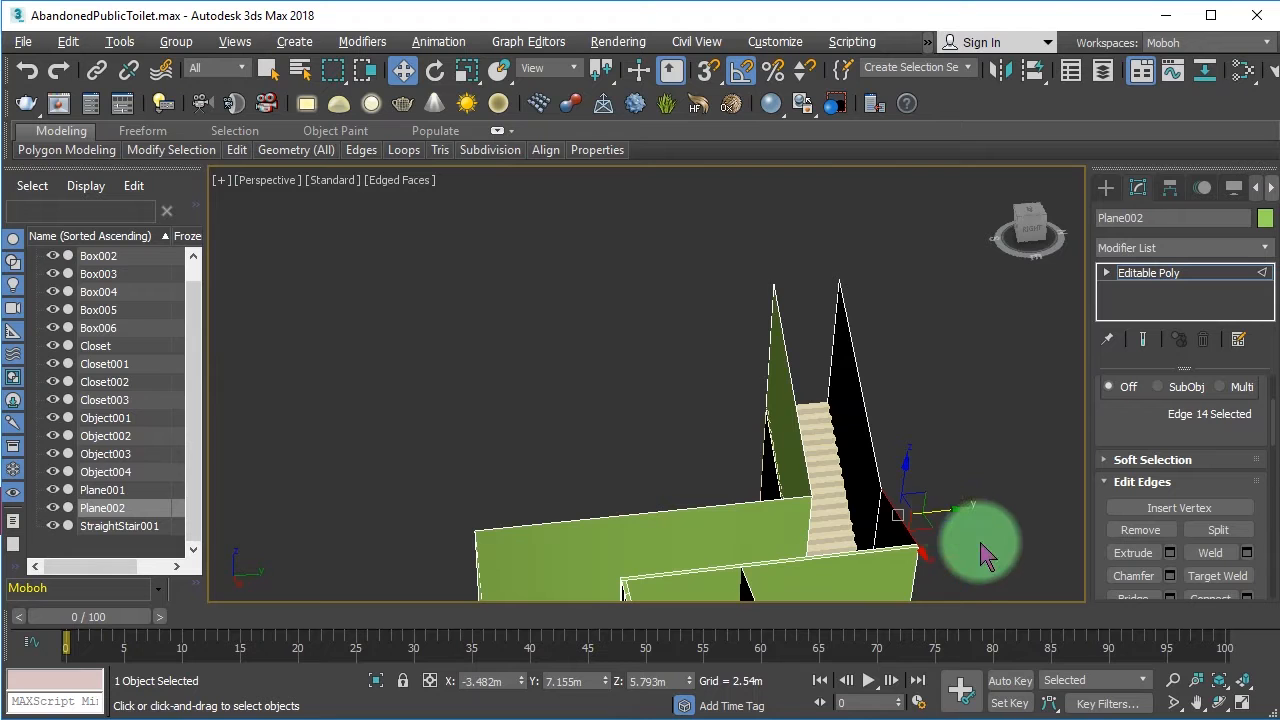
{"action": "left_click", "coordinate": [1136, 598]}
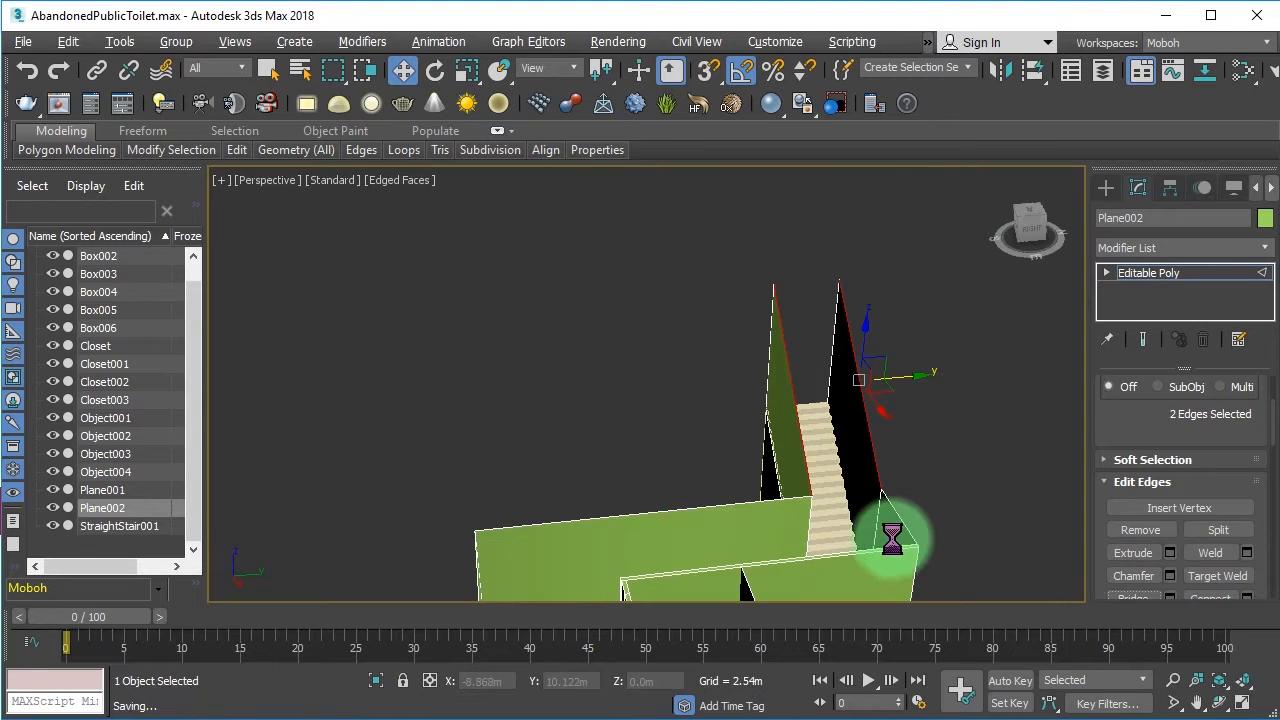
Step: Apply a Smooth modifier to the attached wall object
{"action": "left_click", "coordinate": [1197, 705]}
{"action": "left_click_drag", "start_coordinate": [683, 367], "coordinate": [343, 237]}
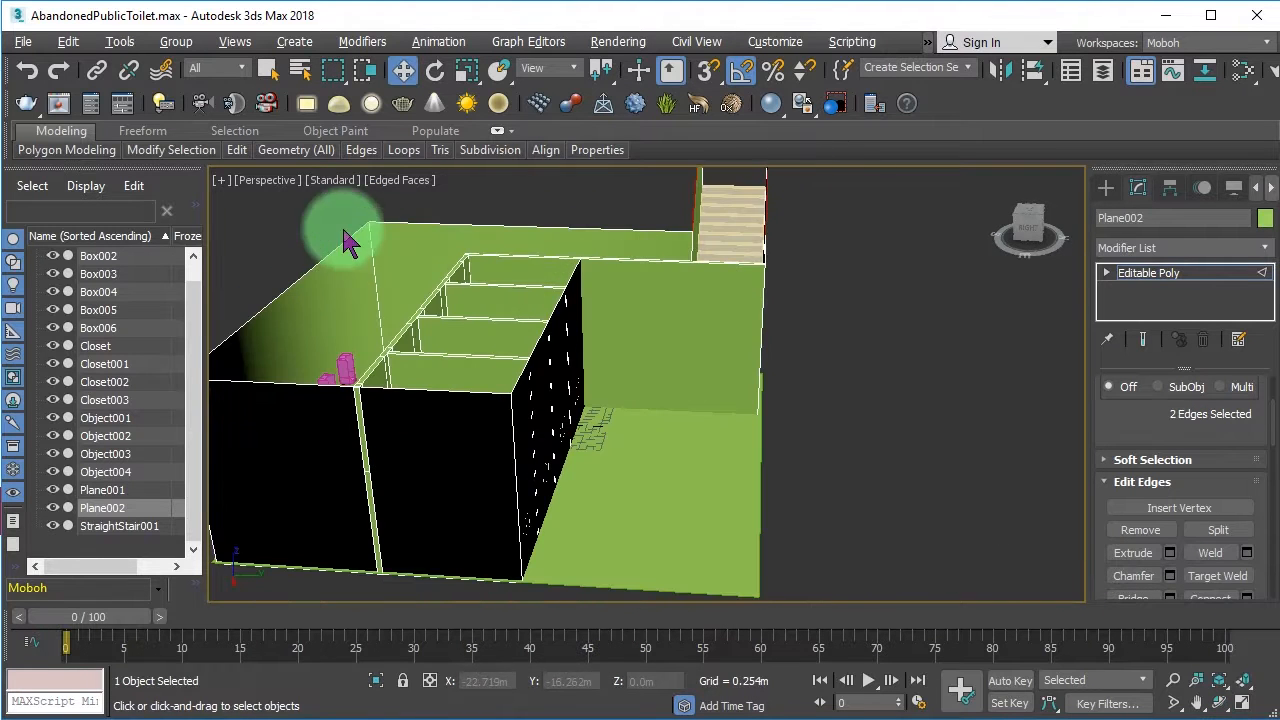
{"action": "left_click", "coordinate": [900, 415]}
{"action": "left_click", "coordinate": [740, 400]}
{"action": "left_click", "coordinate": [1250, 247]}
{"action": "scroll", "coordinate": [1186, 429], "scroll_direction": "down", "scroll_amount": 10}
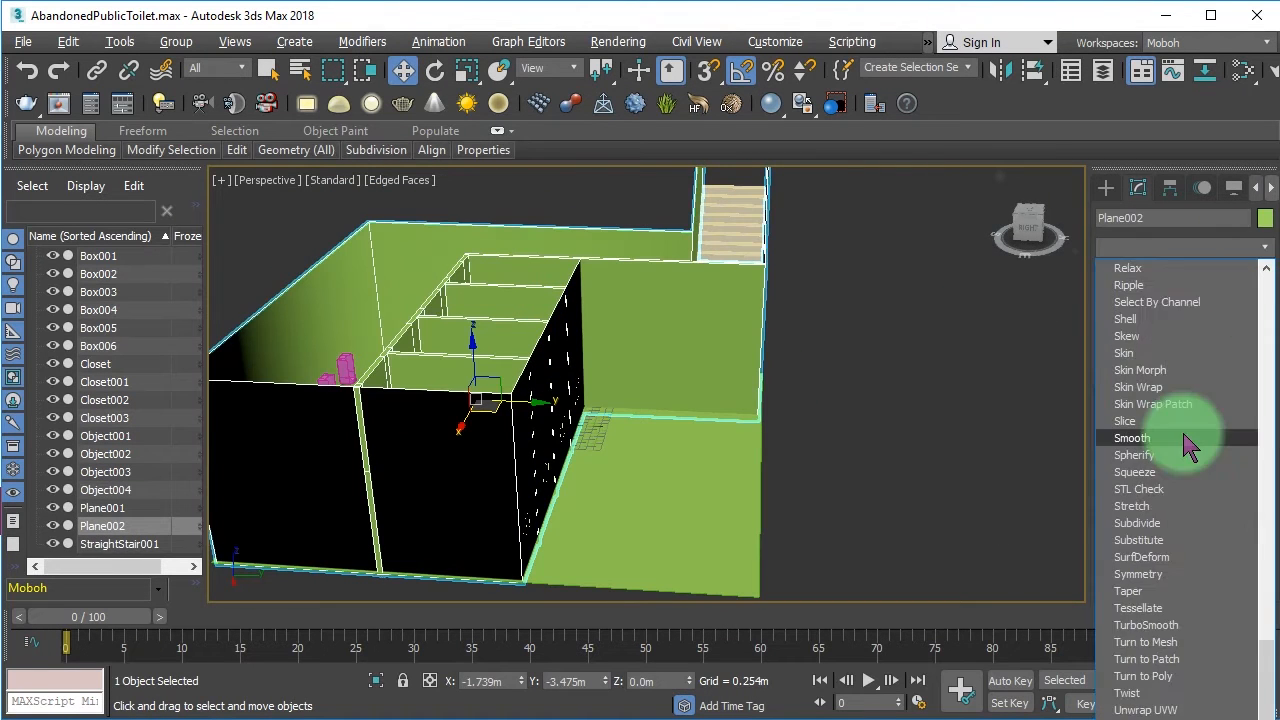
{"action": "left_click", "coordinate": [1186, 429]}
{"action": "left_click", "coordinate": [829, 451]}
Step: Convert the straight staircase to Editable Poly and extend its upper end face into a flat landing
{"action": "key", "text": "ctrl+r"}
{"action": "left_click_drag", "start_coordinate": [694, 480], "coordinate": [443, 500]}
{"action": "left_click", "coordinate": [389, 486]}
{"action": "right_click", "coordinate": [389, 486]}
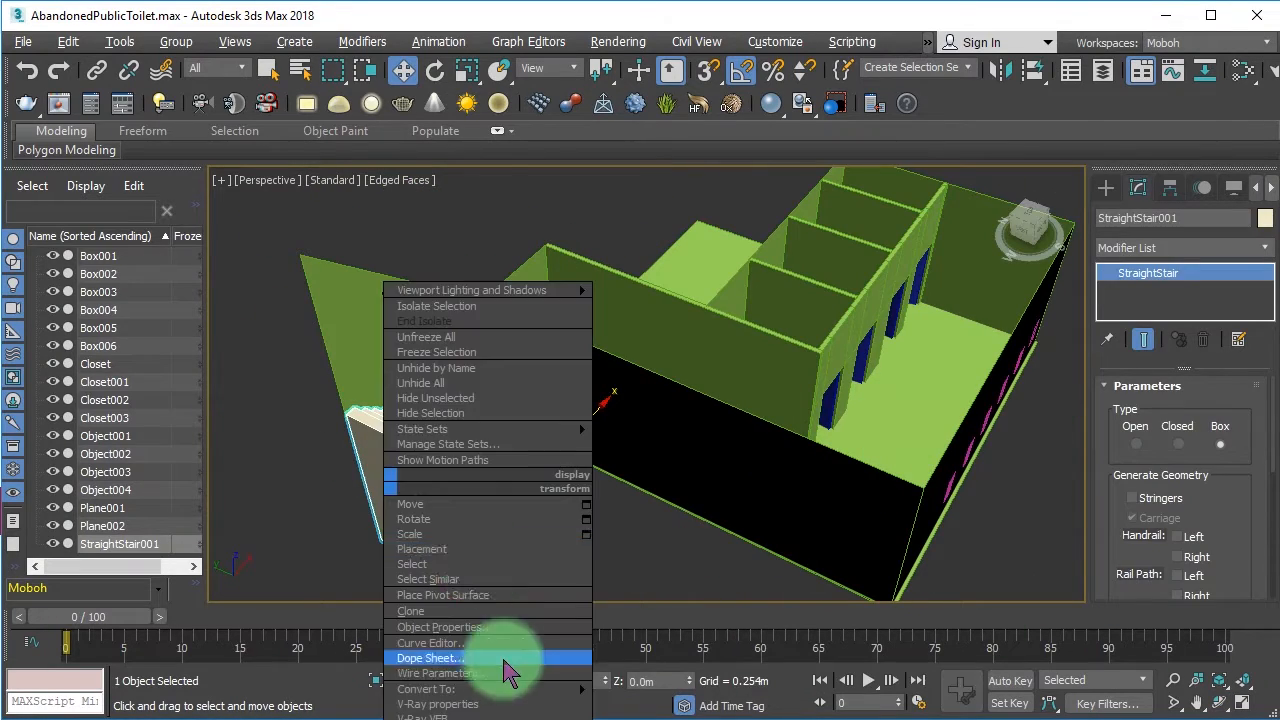
{"action": "left_click", "coordinate": [506, 668]}
{"action": "left_click_drag", "start_coordinate": [556, 546], "coordinate": [366, 514]}
{"action": "left_click", "coordinate": [1197, 343]}
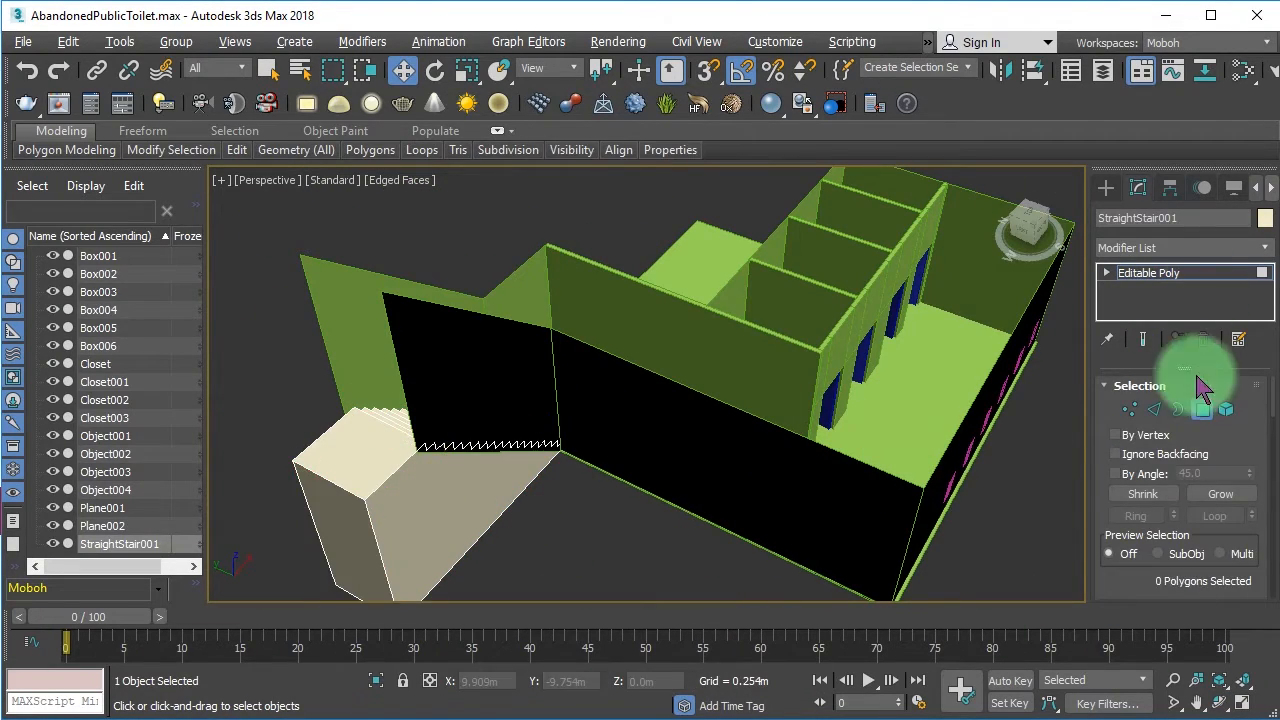
Step: Extend both stairwell walls about 2.1 m along the landing by copying their end edges outward
{"action": "left_click", "coordinate": [326, 342]}
{"action": "key", "text": "2"}
{"action": "left_click", "coordinate": [326, 342]}
{"action": "left_click_drag", "start_coordinate": [449, 343], "coordinate": [383, 390]}
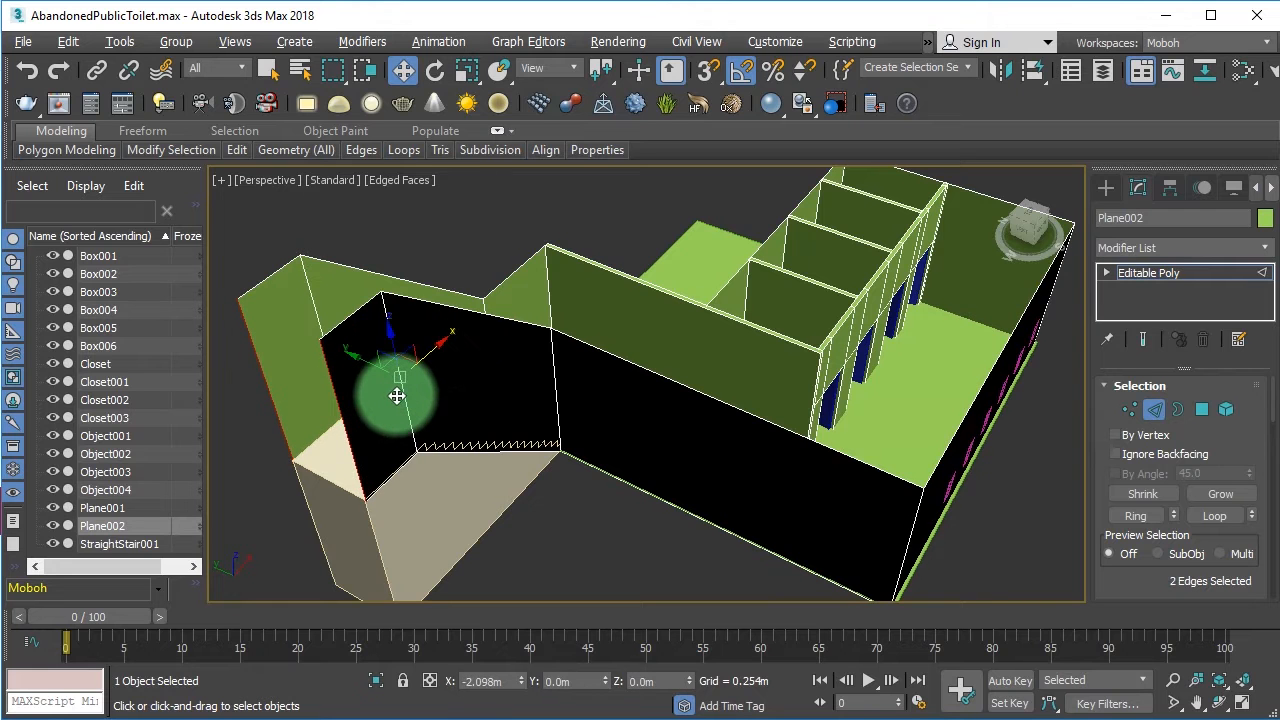
Step: Move the end edges of both stairwell walls further outward and select the end face of the stair landing
{"action": "middle_click_drag", "start_coordinate": [630, 478], "coordinate": [366, 417], "text": "alt"}
{"action": "scroll", "coordinate": [1189, 557], "scroll_direction": "down", "scroll_amount": 3}
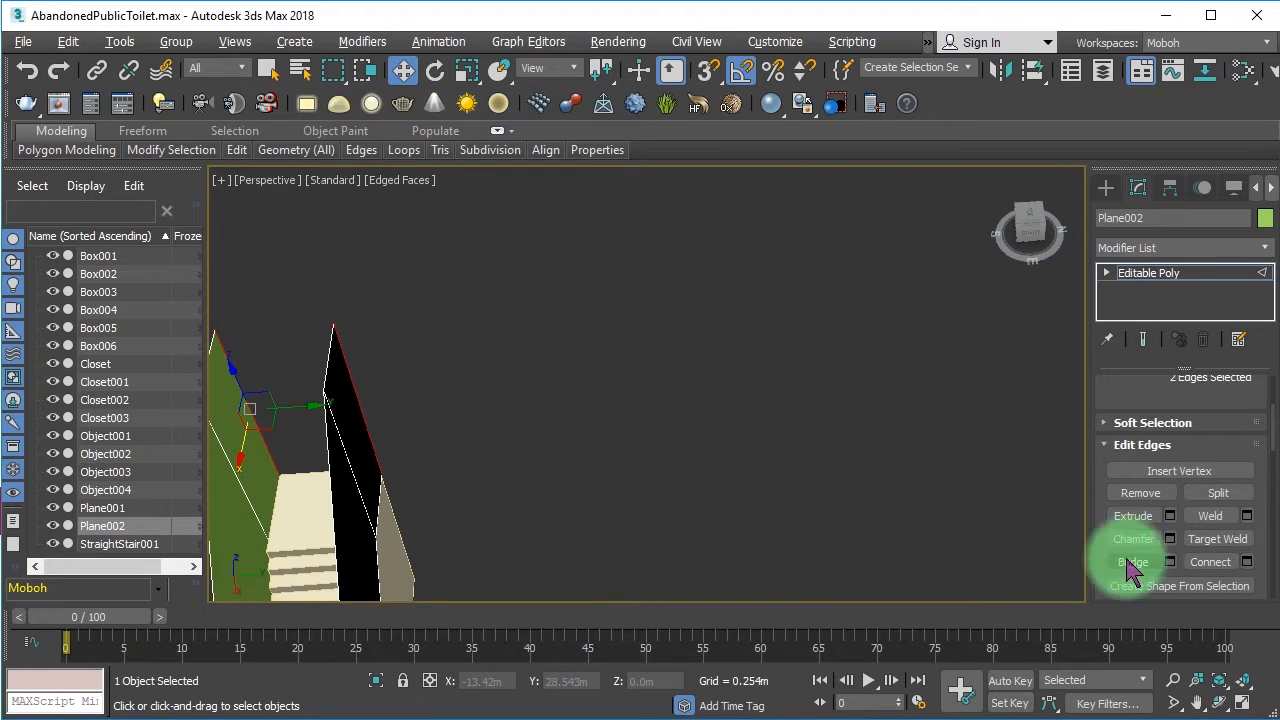
{"action": "left_click", "coordinate": [1220, 690]}
{"action": "left_click_drag", "start_coordinate": [596, 341], "coordinate": [380, 457]}
{"action": "right_click", "coordinate": [380, 457]}
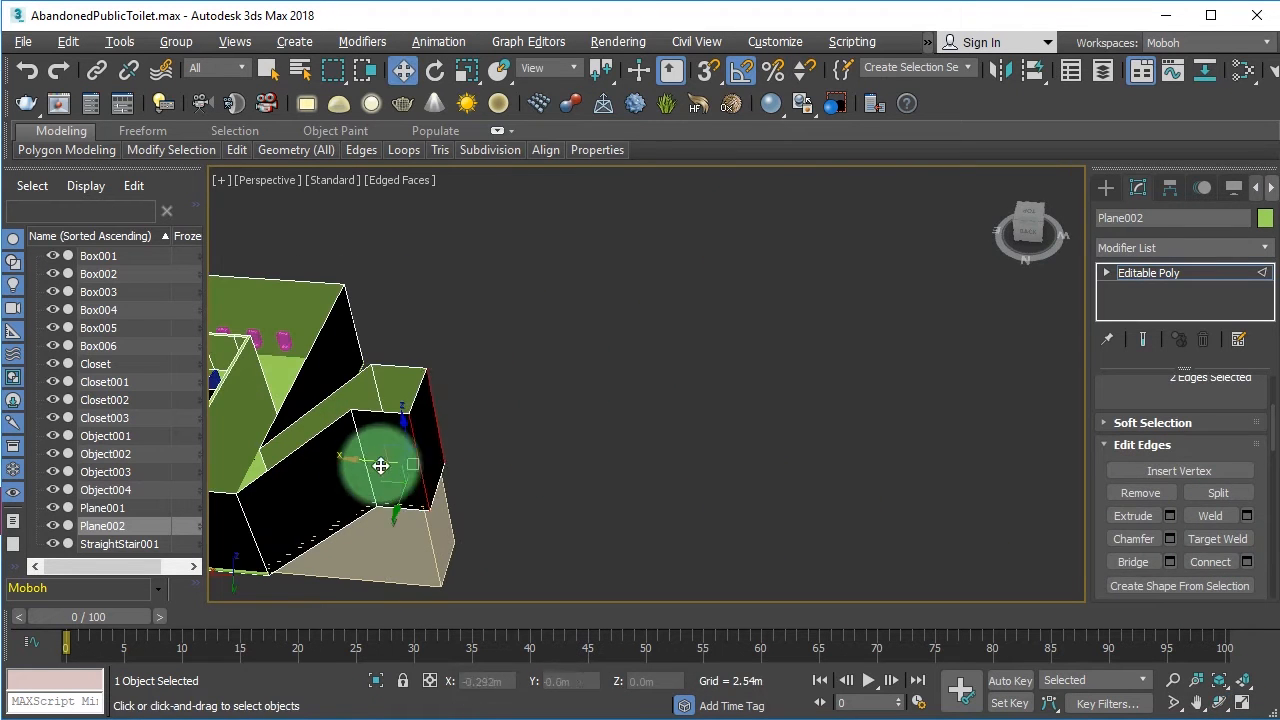
{"action": "left_click", "coordinate": [627, 536]}
{"action": "left_click", "coordinate": [434, 537]}
{"action": "left_click", "coordinate": [443, 532]}
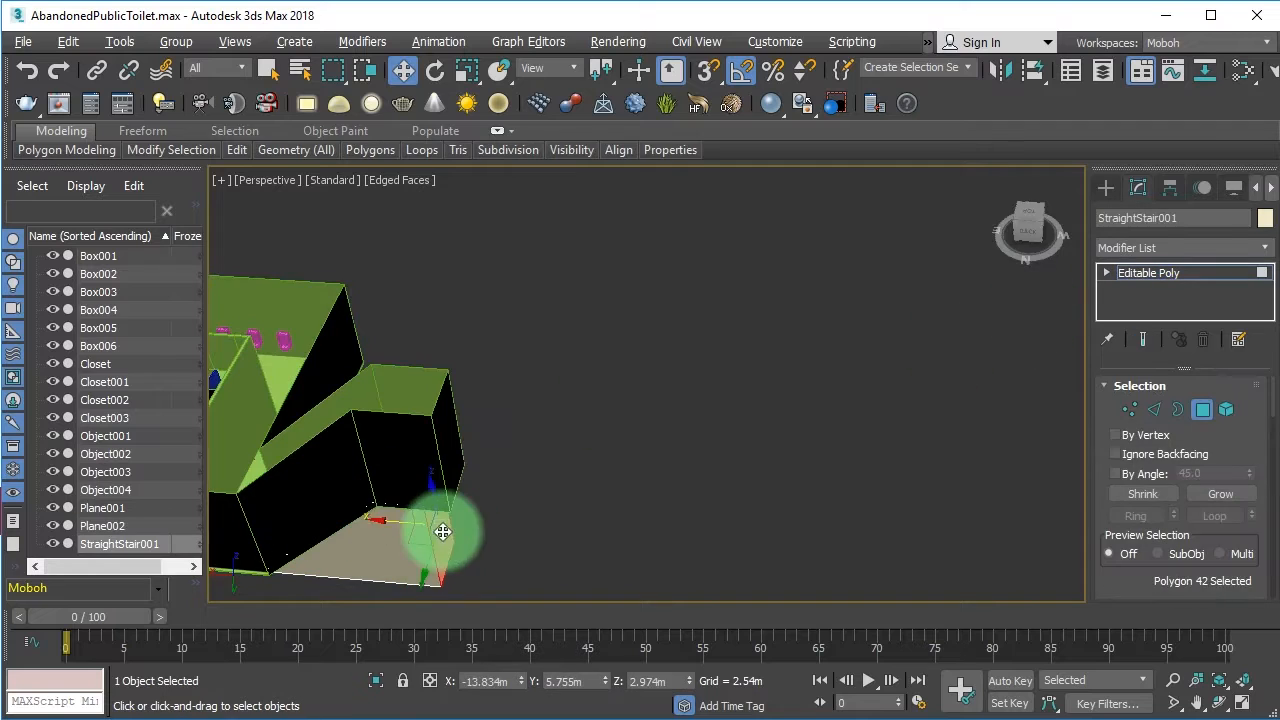
Step: Create a box with AutoGrid on the inner wall of the room as the base for a sink
{"action": "left_click", "coordinate": [1198, 705]}
{"action": "left_click_drag", "start_coordinate": [300, 480], "coordinate": [790, 480]}
{"action": "left_click", "coordinate": [1219, 703]}
{"action": "left_click_drag", "start_coordinate": [694, 443], "coordinate": [891, 423]}
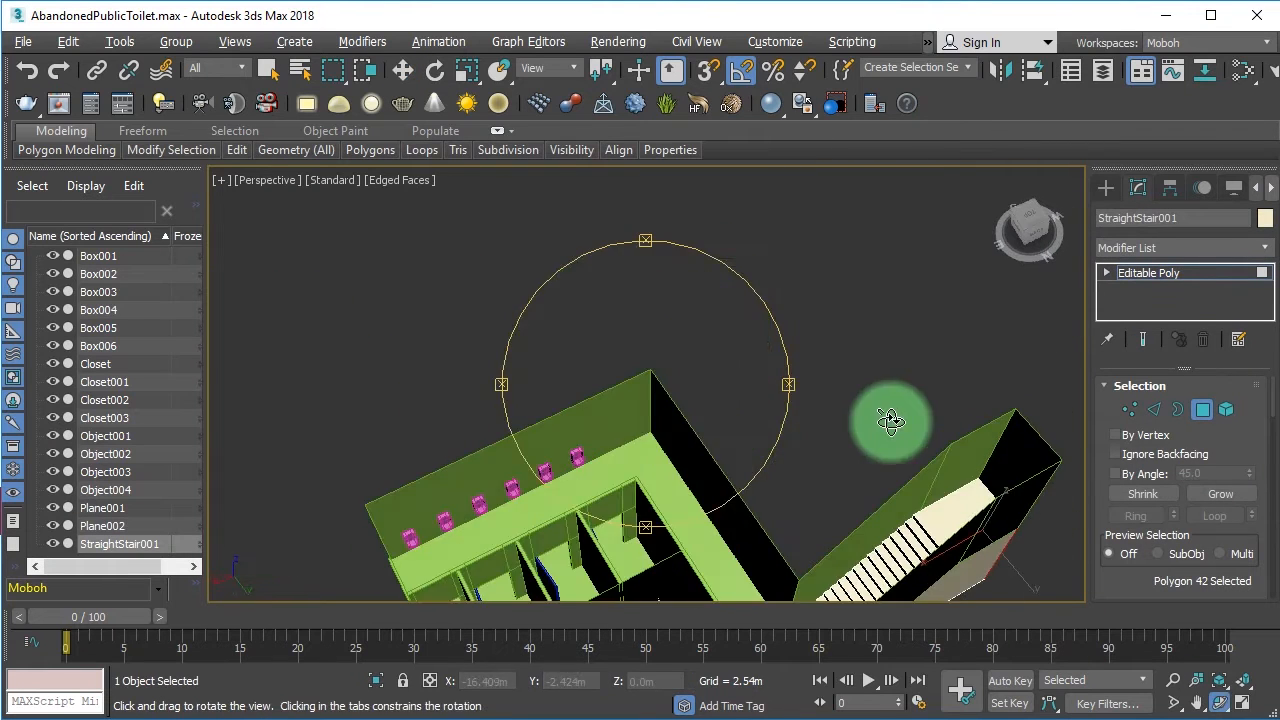
{"action": "left_click_drag", "start_coordinate": [654, 436], "coordinate": [537, 385]}
{"action": "right_click", "coordinate": [537, 385]}
{"action": "left_click", "coordinate": [537, 385]}
{"action": "left_click", "coordinate": [1219, 703]}
{"action": "mouse_move", "coordinate": [739, 409]}
{"action": "left_mouse_down"}
{"action": "mouse_move", "coordinate": [853, 374]}
{"action": "mouse_move", "coordinate": [760, 400]}
{"action": "left_mouse_up"}
{"action": "scroll", "coordinate": [348, 495], "scroll_direction": "up", "scroll_amount": 5}
{"action": "left_click", "coordinate": [1197, 703]}
{"action": "left_click_drag", "start_coordinate": [452, 420], "coordinate": [750, 360]}
{"action": "right_click", "coordinate": [748, 364]}
{"action": "left_click", "coordinate": [1106, 188]}
{"action": "left_click", "coordinate": [1141, 310]}
{"action": "left_click", "coordinate": [1141, 294]}
{"action": "left_click_drag", "start_coordinate": [499, 397], "coordinate": [556, 402]}
{"action": "left_click", "coordinate": [531, 429]}
{"action": "key", "text": "w"}
Step: Convert the box to Editable Poly and delete all its faces except the top one
{"action": "key", "text": "z"}
{"action": "left_click", "coordinate": [1219, 703]}
{"action": "left_click_drag", "start_coordinate": [735, 390], "coordinate": [580, 350]}
{"action": "right_click", "coordinate": [687, 469]}
{"action": "right_click", "coordinate": [638, 445]}
{"action": "mouse_move", "coordinate": [834, 601]}
{"action": "left_click", "coordinate": [915, 616]}
{"action": "key", "text": "4"}
{"action": "left_click", "coordinate": [640, 432], "text": "alt"}
{"action": "key", "text": "Delete"}
{"action": "left_click", "coordinate": [610, 420]}
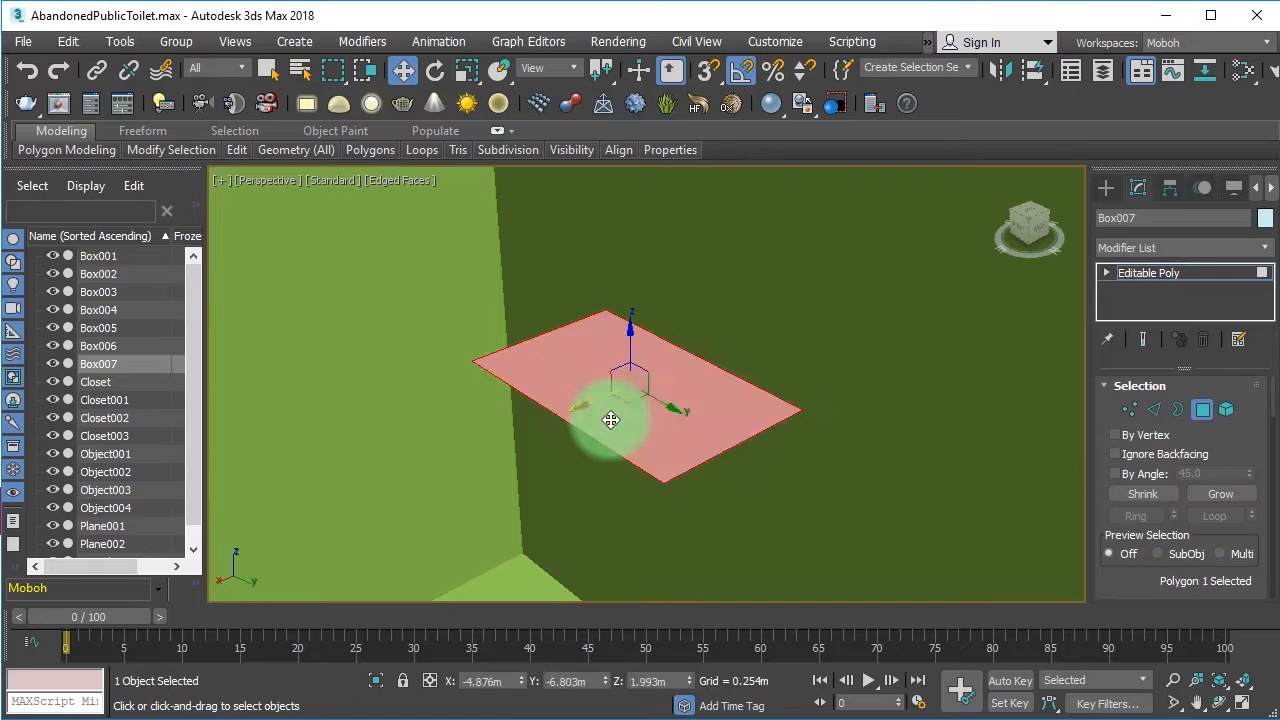
Step: Connect the two long edges of the sink face with three segments and pull the front vertices into a rounded outline
{"action": "key", "text": "2"}
{"action": "left_click_drag", "start_coordinate": [1126, 580], "coordinate": [1126, 379]}
{"action": "left_click", "coordinate": [1247, 565]}
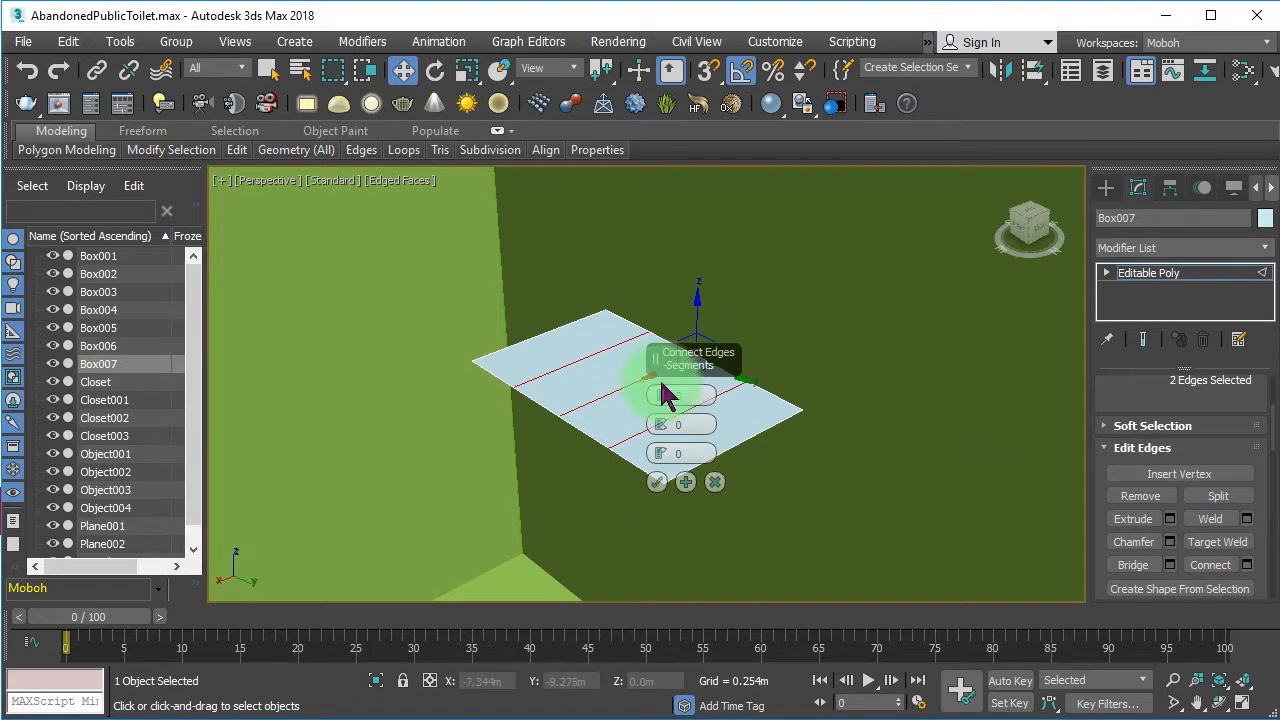
{"action": "key", "text": "1"}
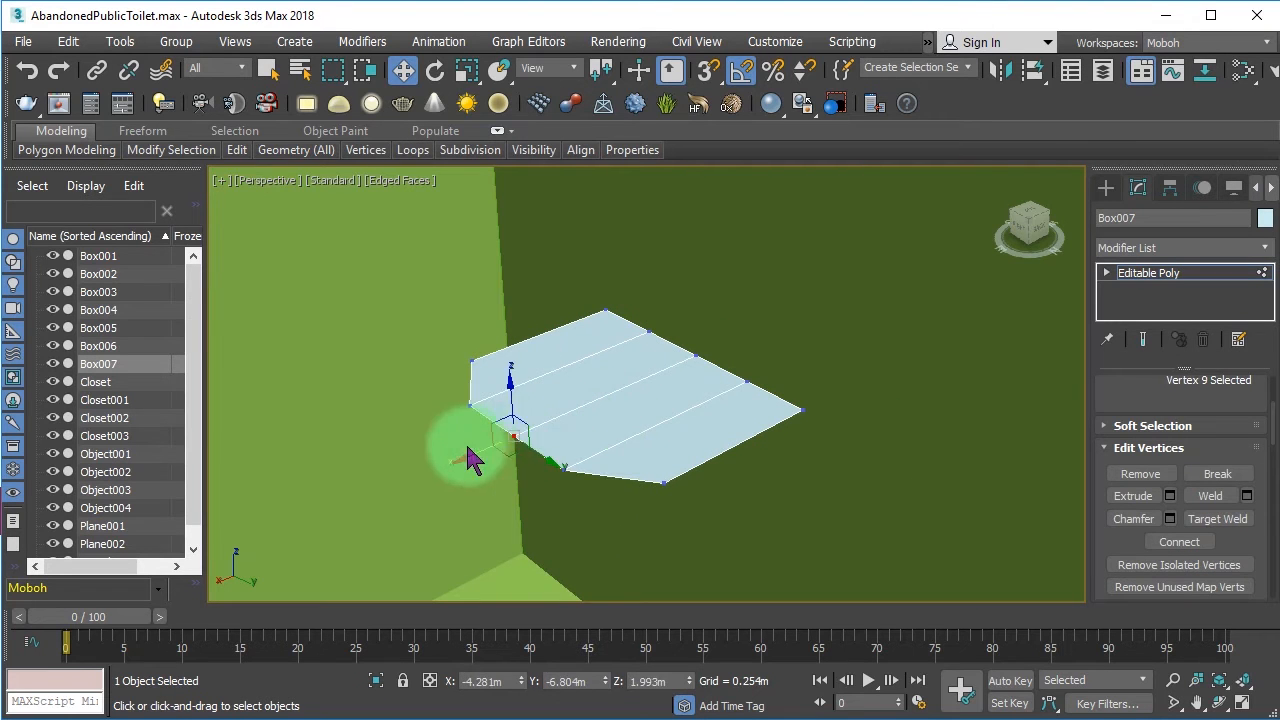
Step: Lower and narrow the four sink faces to form a tapered basin, and select its inner back edges
{"action": "key", "text": "4"}
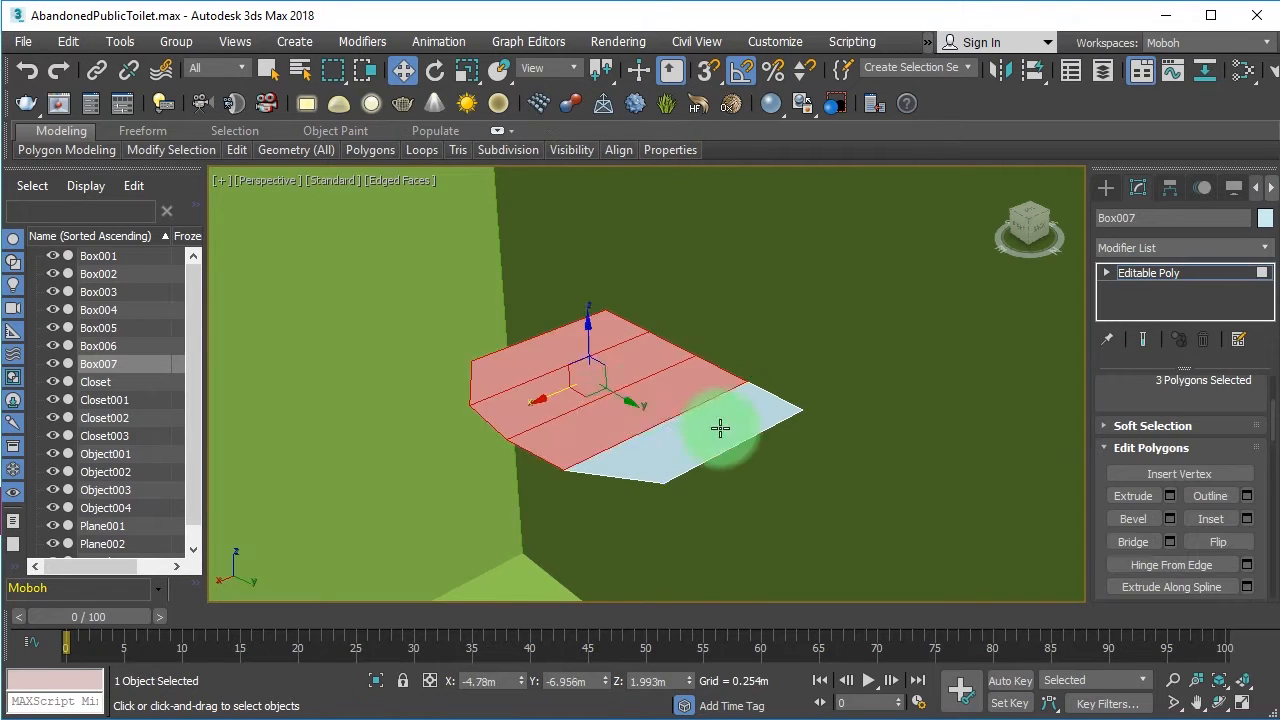
{"action": "key", "text": "w"}
{"action": "left_click_drag", "start_coordinate": [613, 356], "coordinate": [615, 384]}
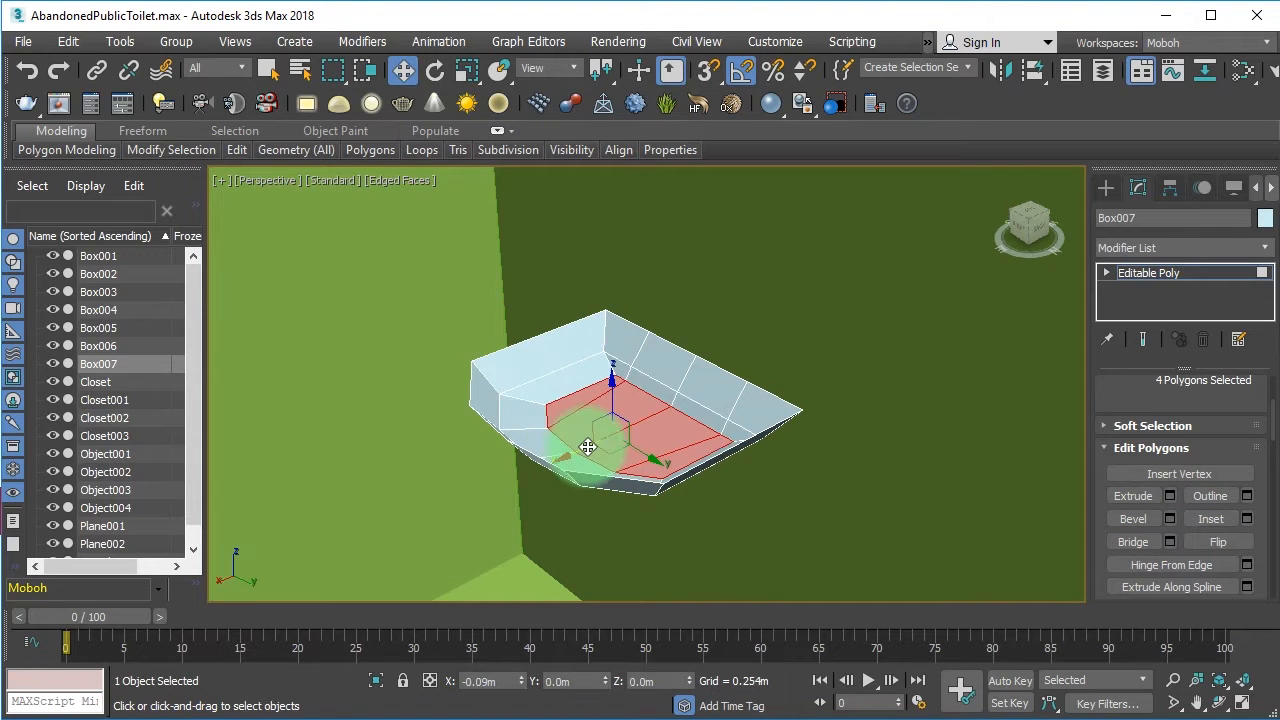
{"action": "key", "text": "2"}
{"action": "left_click", "coordinate": [653, 383]}
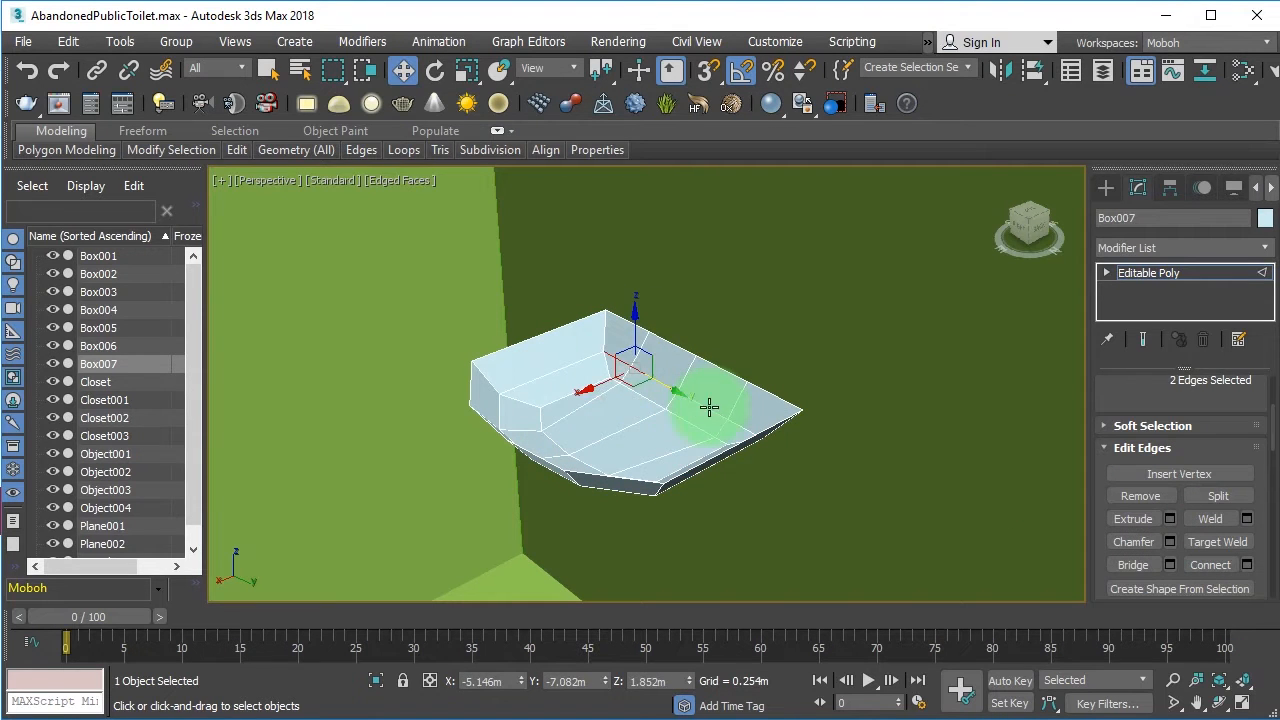
Step: Thicken the basin inward with a Shell modifier, keeping the outer amount at 0.0 m, and convert it to Editable Poly
{"action": "left_click", "coordinate": [1148, 272]}
{"action": "left_click", "coordinate": [1180, 247]}
{"action": "left_click", "coordinate": [1170, 575]}
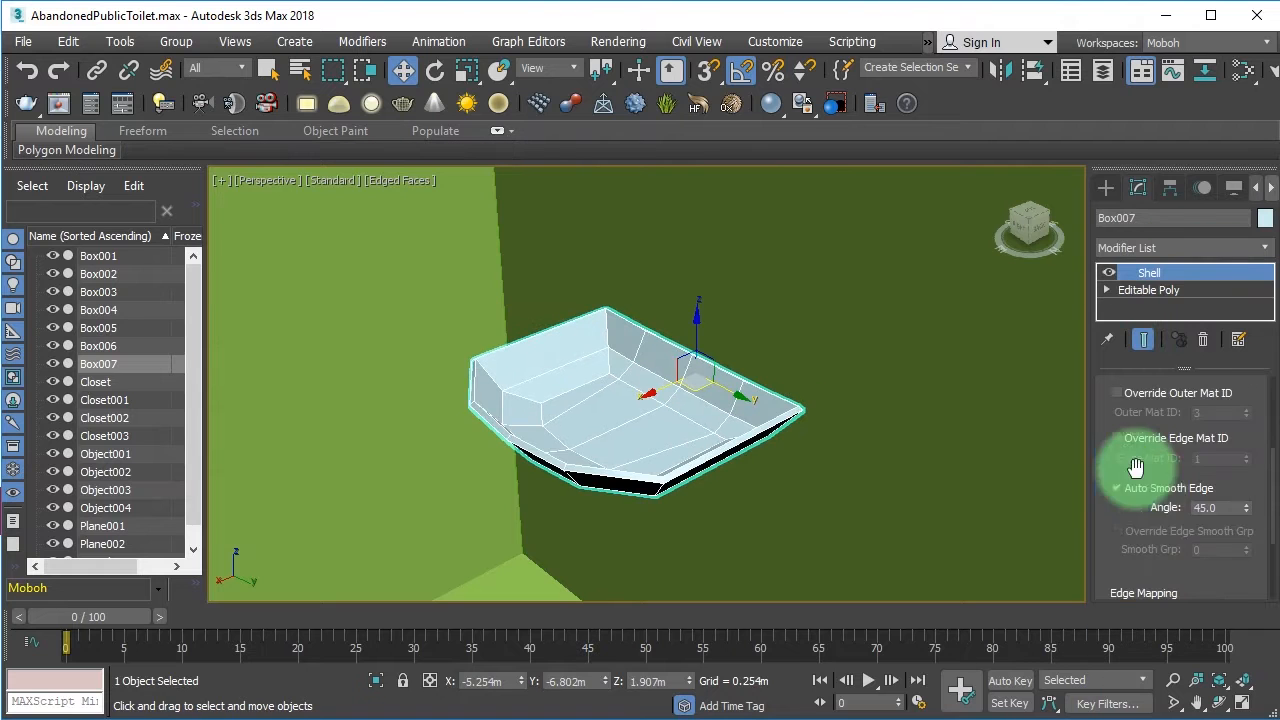
{"action": "scroll", "coordinate": [1240, 462], "scroll_direction": "up", "scroll_amount": 4}
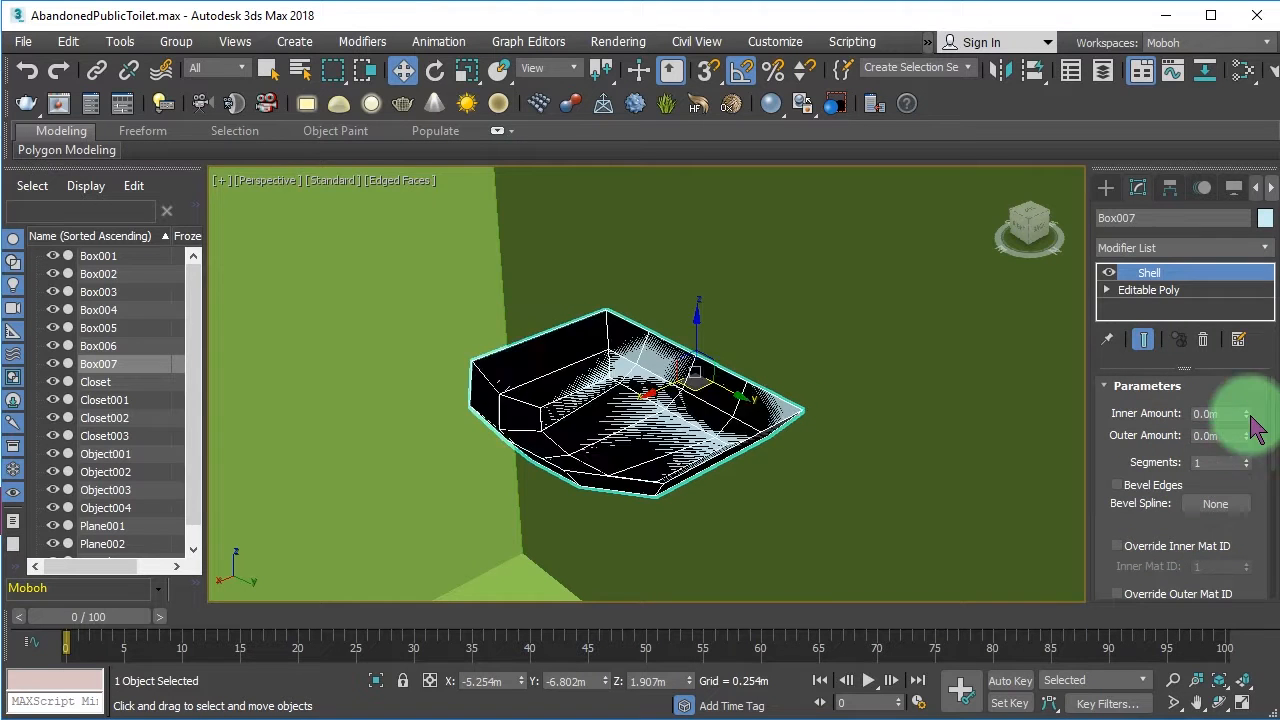
{"action": "left_click_drag", "start_coordinate": [1248, 417], "coordinate": [1214, 149]}
{"action": "right_click", "coordinate": [766, 449]}
{"action": "left_click", "coordinate": [1000, 604]}
Step: Create a small cylinder with AutoGrid projecting from the wall above the basin
{"action": "left_click", "coordinate": [1105, 188]}
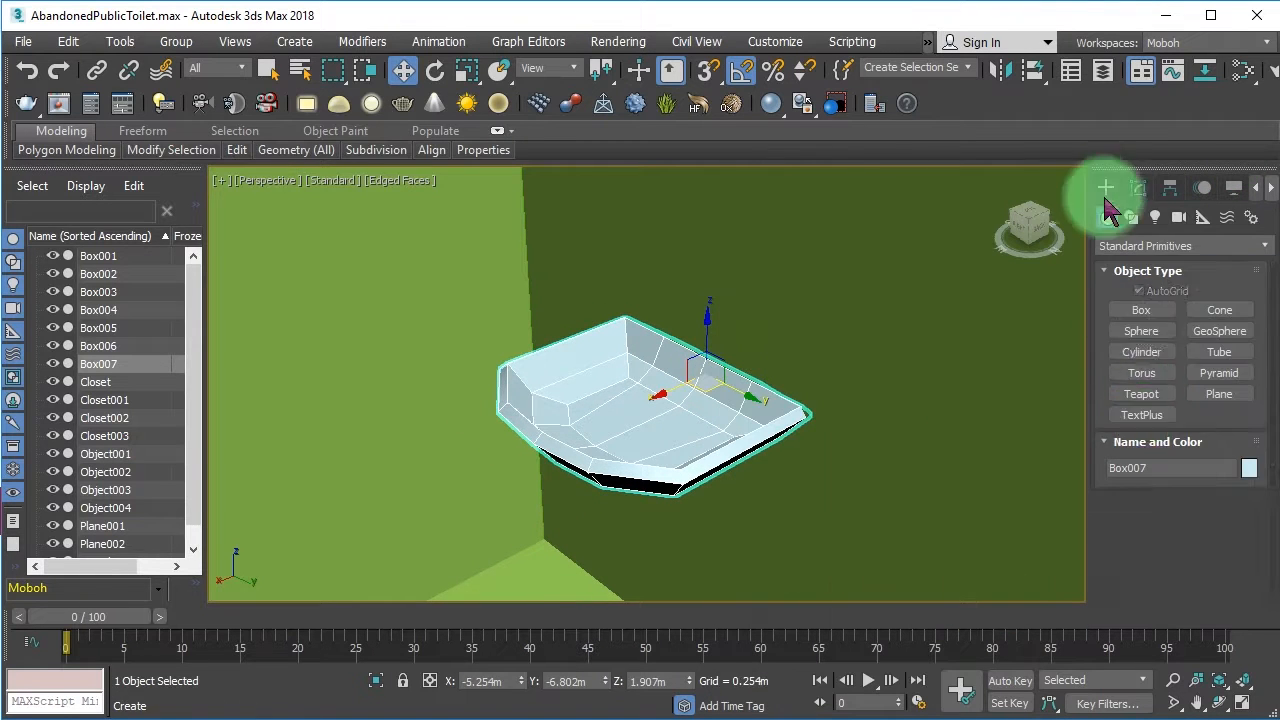
{"action": "left_click", "coordinate": [1141, 351]}
{"action": "left_click", "coordinate": [1139, 290]}
{"action": "scroll", "coordinate": [686, 343], "scroll_direction": "up", "scroll_amount": 5}
{"action": "left_click_drag", "start_coordinate": [720, 328], "coordinate": [776, 345]}
{"action": "right_click", "coordinate": [777, 345]}
{"action": "scroll", "coordinate": [754, 370], "scroll_direction": "down", "scroll_amount": 4}
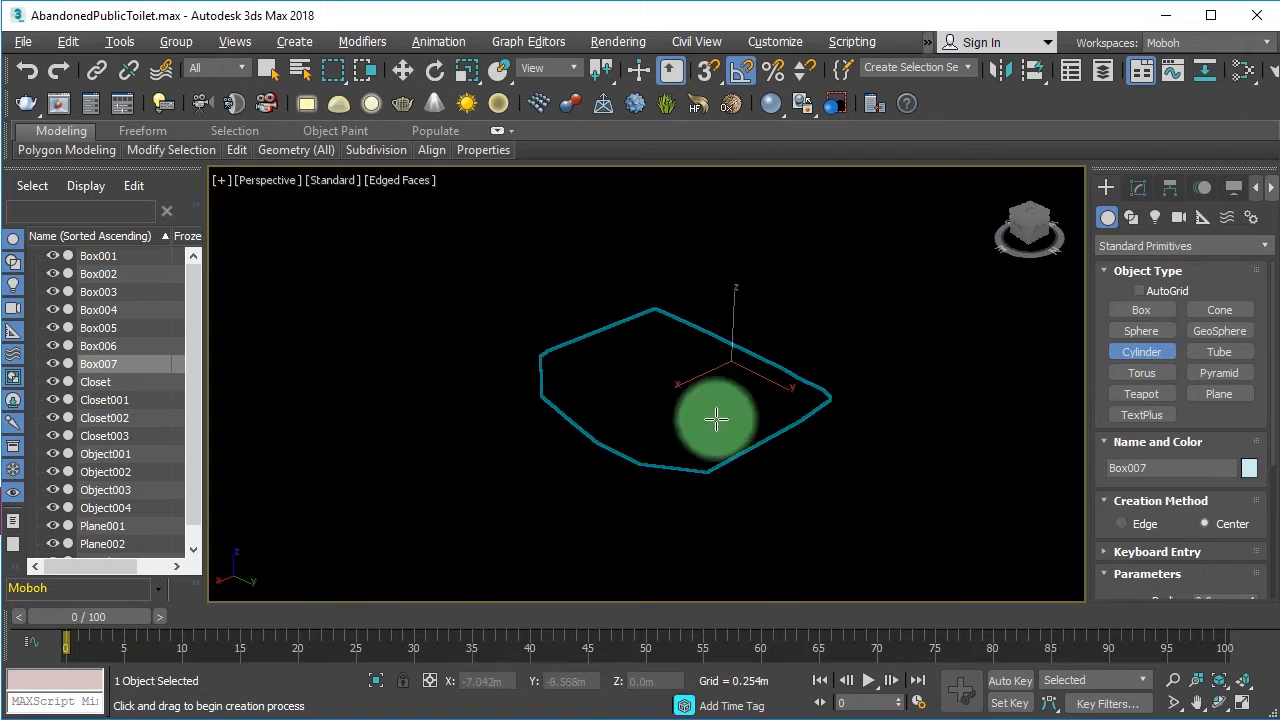
{"action": "middle_click_drag", "start_coordinate": [717, 420], "coordinate": [821, 410], "text": "alt"}
{"action": "left_click_drag", "start_coordinate": [673, 258], "coordinate": [683, 266]}
{"action": "left_click", "coordinate": [682, 310]}
{"action": "right_click", "coordinate": [682, 311]}
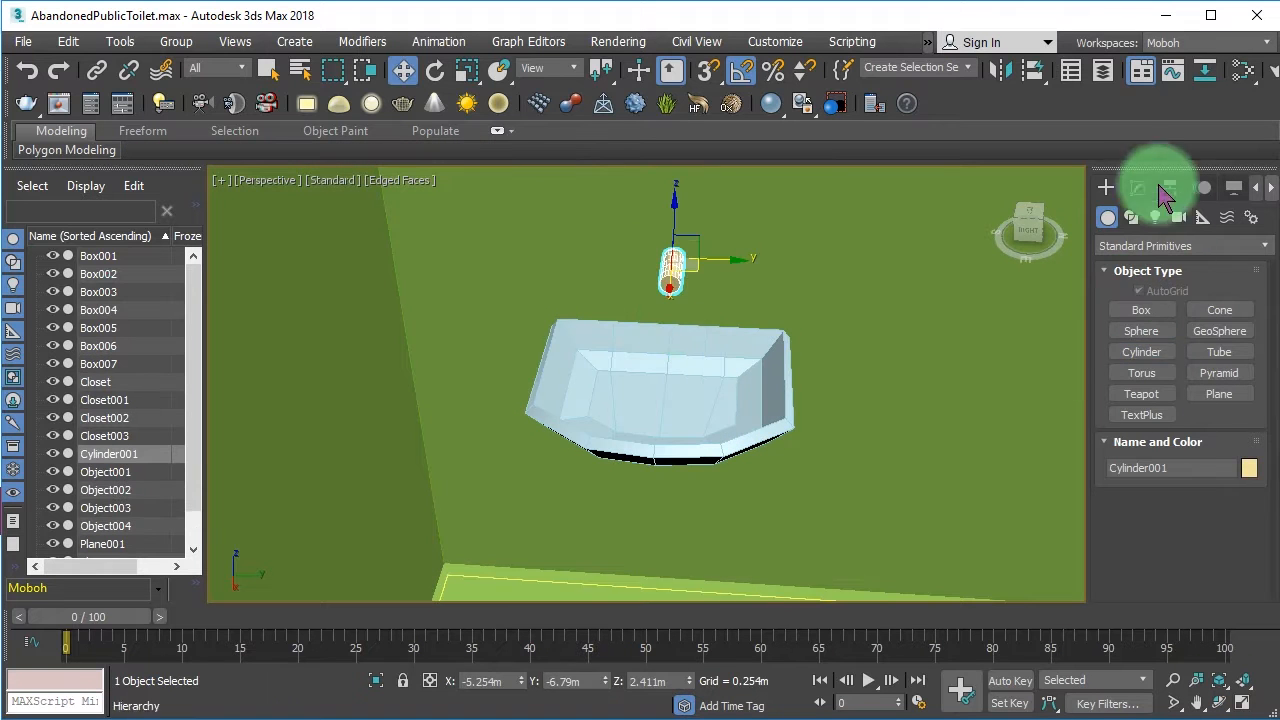
Step: Resize the wall cylinder to a 0.03 m radius and 0.257 m height just above the basin's rim, and attach it to the sink
{"action": "left_click", "coordinate": [1140, 188]}
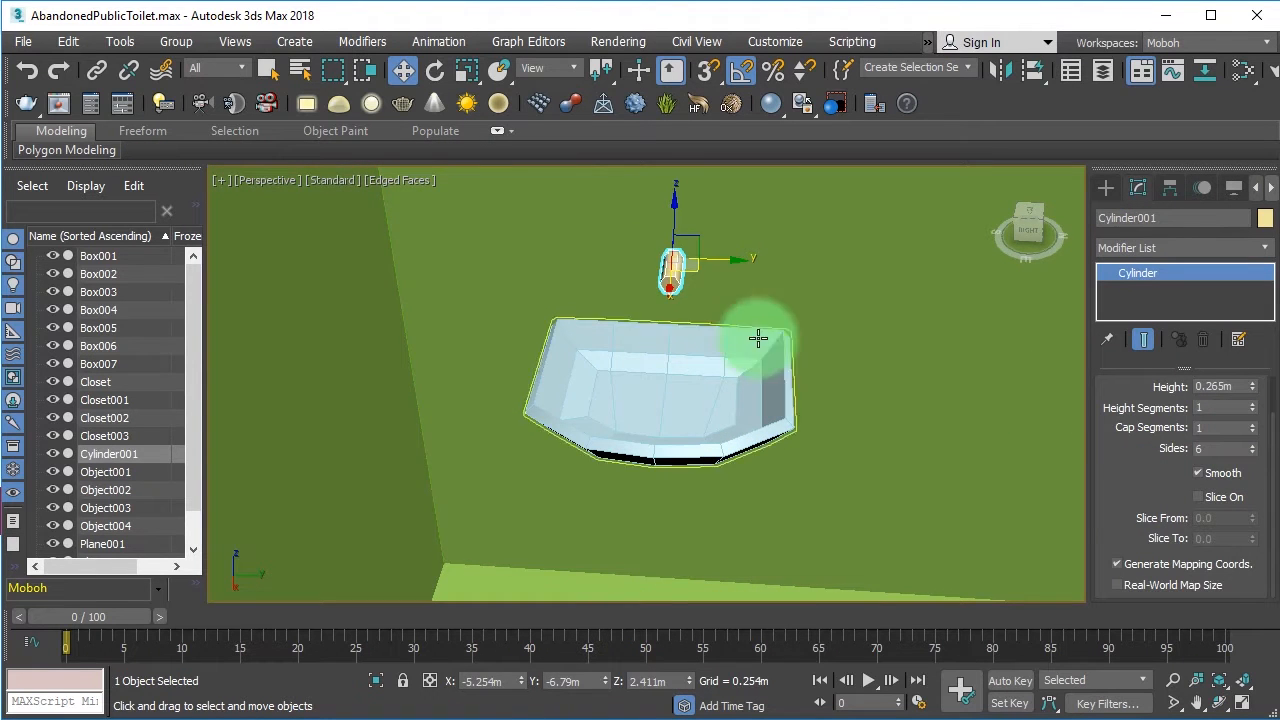
{"action": "left_click_drag", "start_coordinate": [693, 312], "coordinate": [693, 306]}
{"action": "middle_click_drag", "start_coordinate": [693, 306], "coordinate": [728, 304]}
{"action": "scroll", "coordinate": [728, 304], "scroll_direction": "up", "scroll_amount": 2}
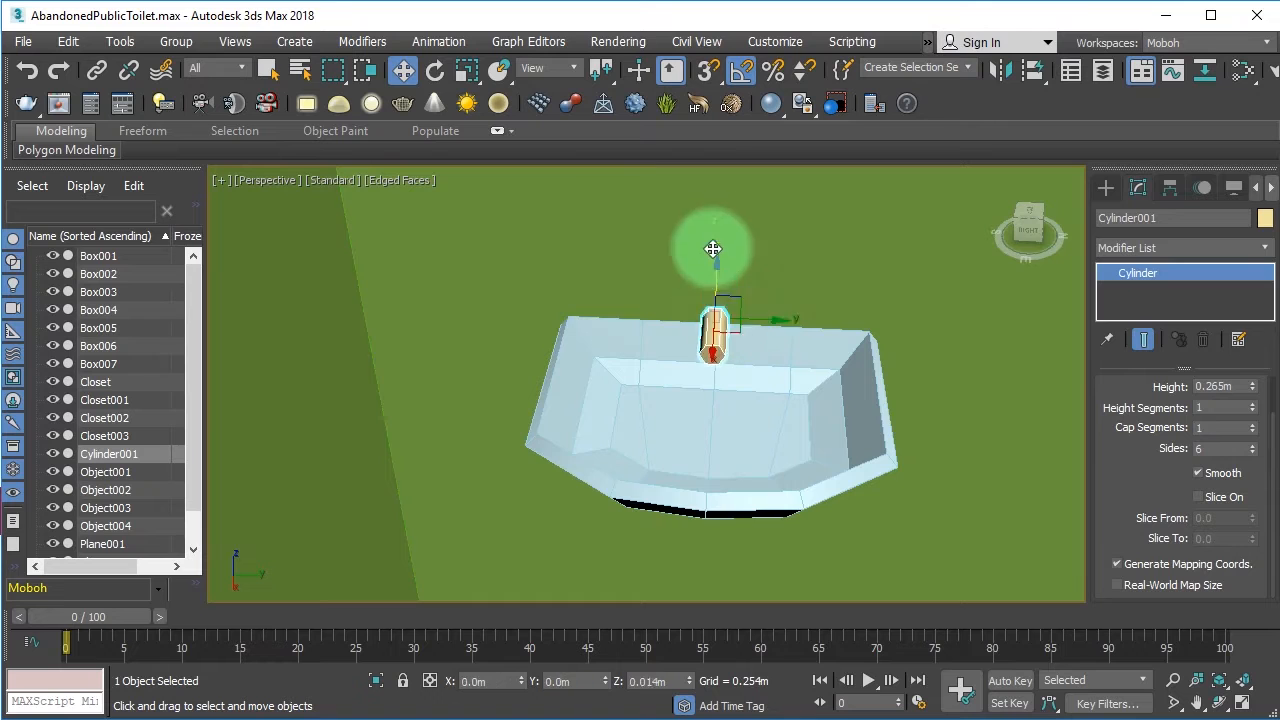
{"action": "scroll", "coordinate": [1124, 445], "scroll_direction": "up", "scroll_amount": 2}
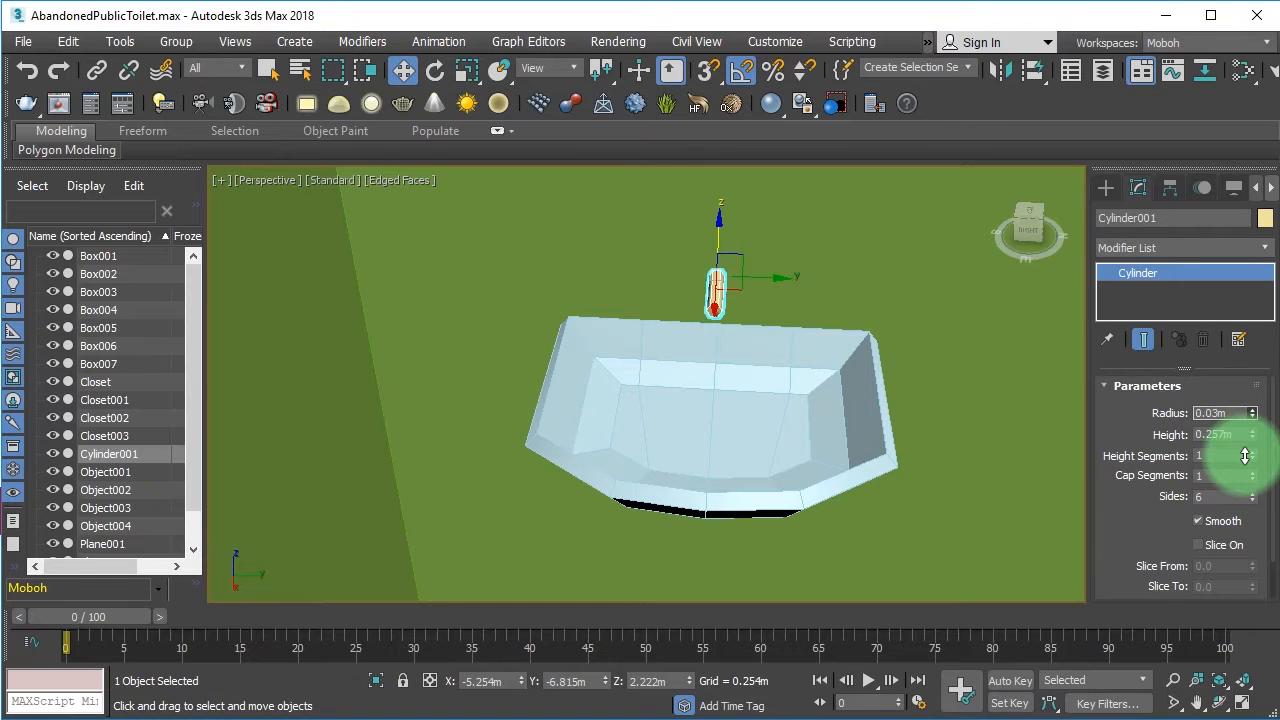
{"action": "scroll", "coordinate": [737, 300], "scroll_direction": "down", "scroll_amount": 5}
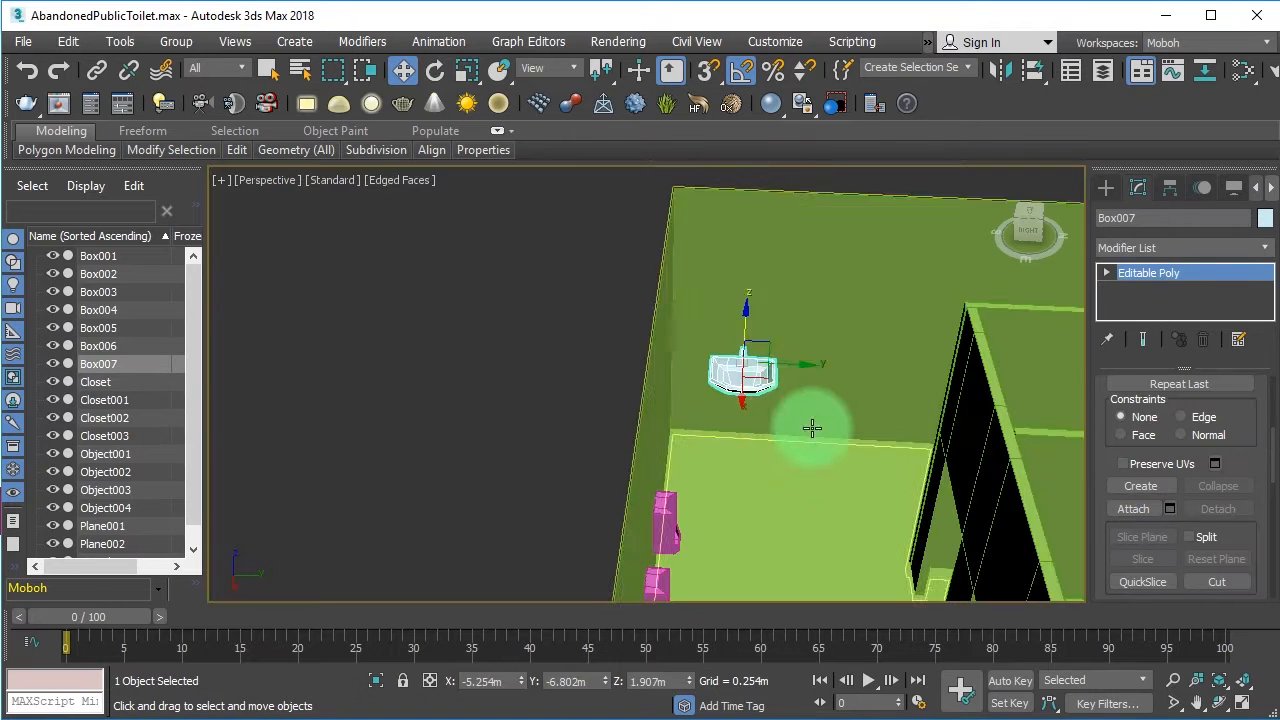
{"action": "left_click", "coordinate": [885, 378]}
{"action": "left_click_drag", "start_coordinate": [892, 379], "coordinate": [900, 379], "text": "shift"}
{"action": "left_click", "coordinate": [645, 457]}
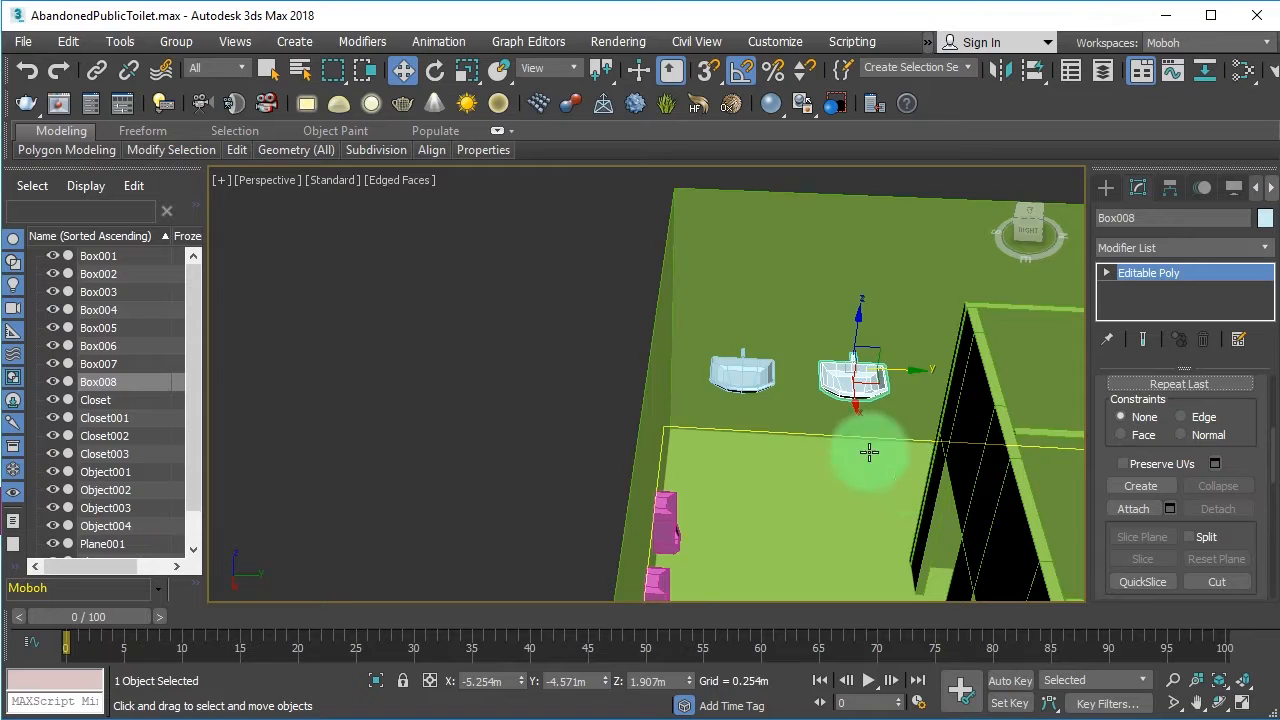
{"action": "key", "text": "ctrl+z"}
Step: Duplicate the sink's tap cylinder element beneath the basin and rotate the duplicate upright
{"action": "key", "text": "z"}
{"action": "middle_click_drag", "start_coordinate": [732, 291], "coordinate": [780, 430], "text": "alt"}
{"action": "right_click", "coordinate": [780, 430]}
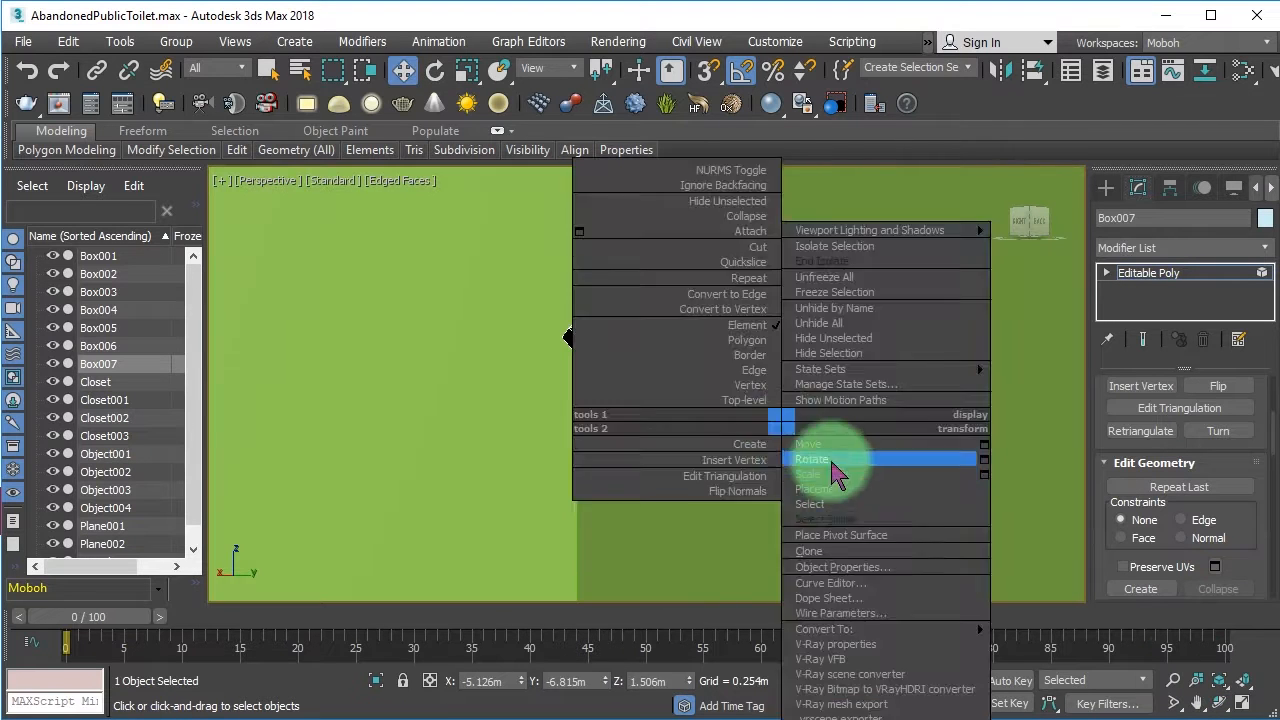
{"action": "left_click", "coordinate": [820, 453]}
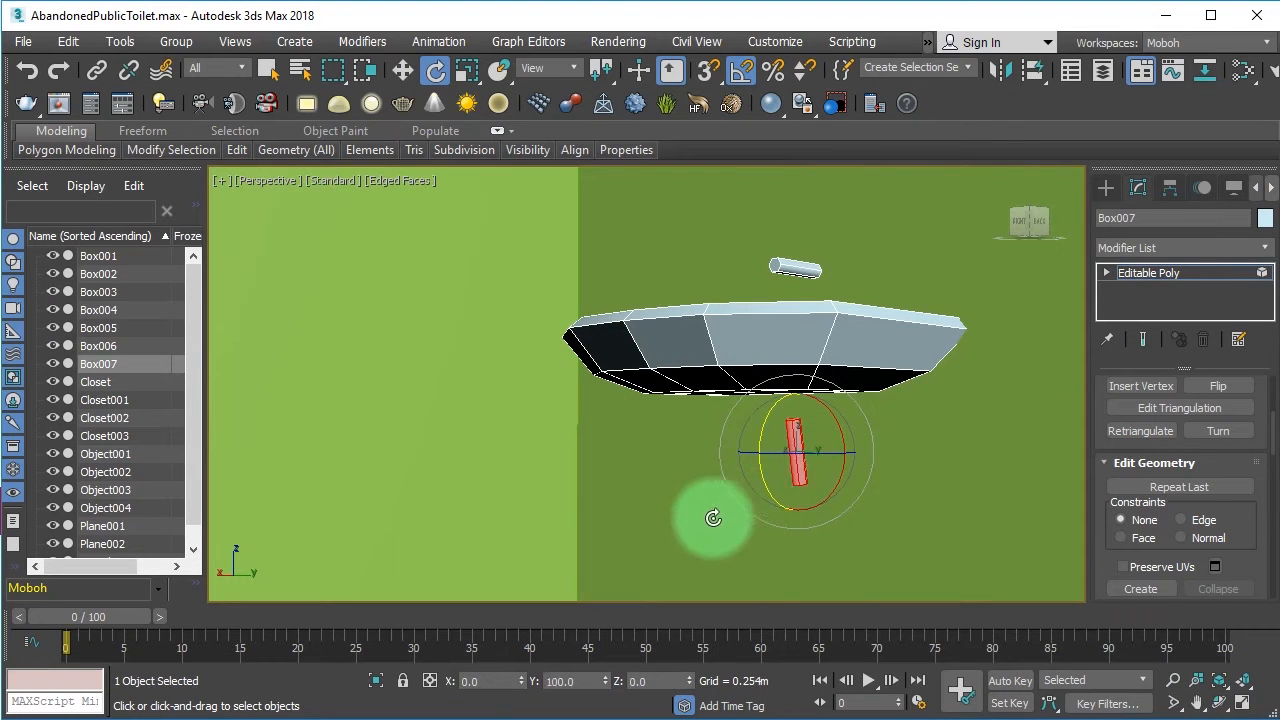
Step: Enlarge the upright pipe element and move it up against the basin's underside as a drain pipe
{"action": "middle_click_drag", "start_coordinate": [812, 452], "coordinate": [830, 479], "text": "alt"}
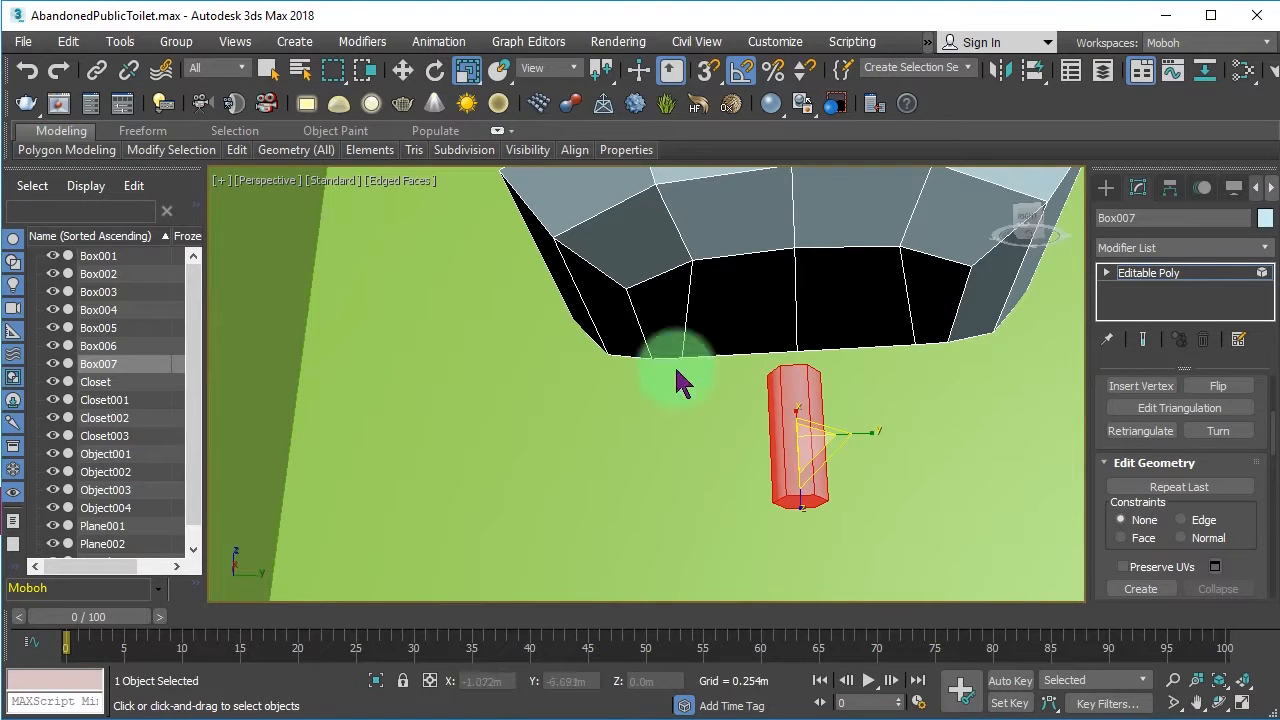
{"action": "left_click_drag", "start_coordinate": [814, 414], "coordinate": [808, 278]}
{"action": "key", "text": "w"}
{"action": "mouse_move", "coordinate": [843, 424]}
{"action": "middle_mouse_down", "text": "alt"}
{"action": "mouse_move", "coordinate": [857, 486]}
{"action": "mouse_move", "coordinate": [600, 437]}
{"action": "mouse_move", "coordinate": [694, 471]}
{"action": "mouse_move", "coordinate": [857, 430]}
{"action": "middle_mouse_up", "text": "alt"}
{"action": "key", "text": "5"}
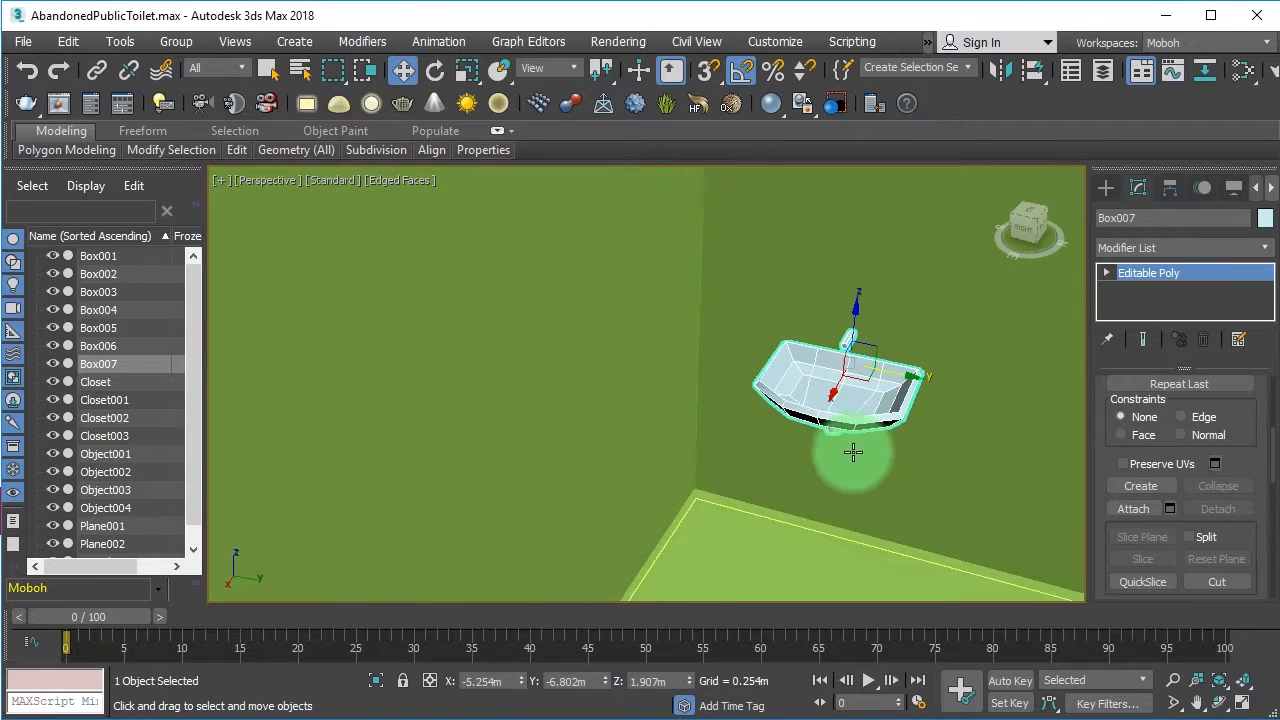
Step: Copy the sink sideways along the wall and inspect the original and the copy
{"action": "scroll", "coordinate": [857, 430], "scroll_direction": "down", "scroll_amount": 5}
{"action": "left_click_drag", "start_coordinate": [908, 420], "coordinate": [1006, 449], "text": "shift"}
{"action": "key", "text": "Return"}
{"action": "scroll", "coordinate": [806, 486], "scroll_direction": "up", "scroll_amount": 3}
{"action": "left_click", "coordinate": [1222, 703]}
{"action": "left_click_drag", "start_coordinate": [680, 360], "coordinate": [700, 420]}
{"action": "right_click", "coordinate": [996, 561]}
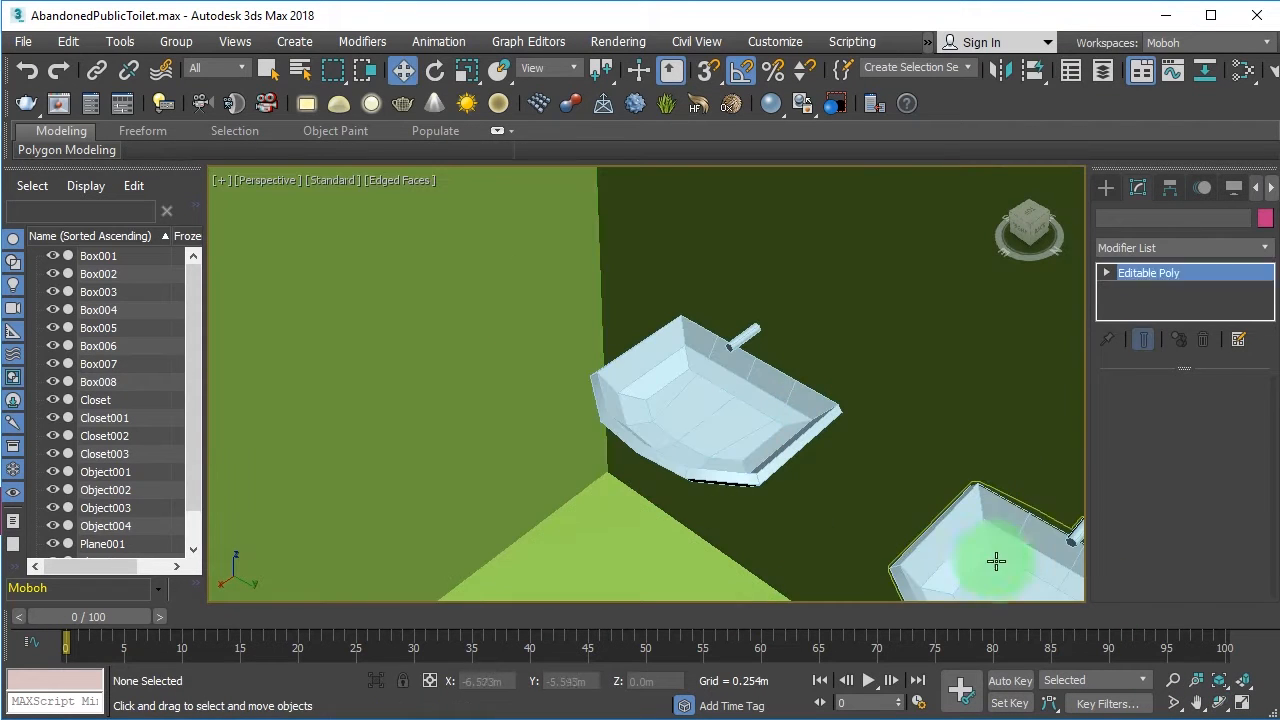
Step: Delete the copied sink, keeping only the original one on the wall
{"action": "left_click", "coordinate": [996, 561]}
{"action": "scroll", "coordinate": [806, 490], "scroll_direction": "down", "scroll_amount": 3}
{"action": "left_click", "coordinate": [910, 530]}
{"action": "key", "text": "Delete"}
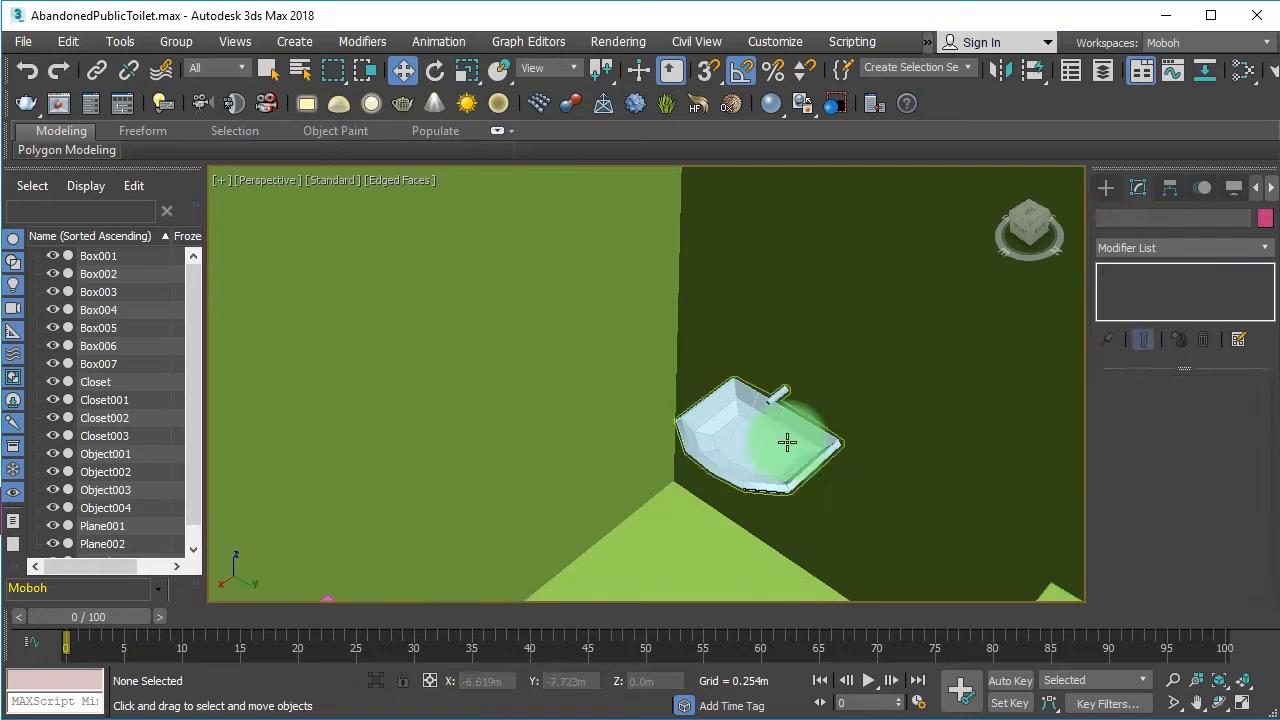
Step: Select the four polygons of the basin's floor, then scale and reposition them to refine the bowl's shape
{"action": "left_click", "coordinate": [795, 424]}
{"action": "scroll", "coordinate": [795, 421], "scroll_direction": "up", "scroll_amount": 5}
{"action": "key", "text": "5"}
{"action": "left_click", "coordinate": [786, 443]}
{"action": "left_click_drag", "start_coordinate": [668, 474], "coordinate": [642, 493]}
{"action": "middle_click_drag", "start_coordinate": [642, 493], "coordinate": [828, 490], "text": "alt"}
{"action": "key", "text": "2"}
{"action": "right_click", "coordinate": [914, 466]}
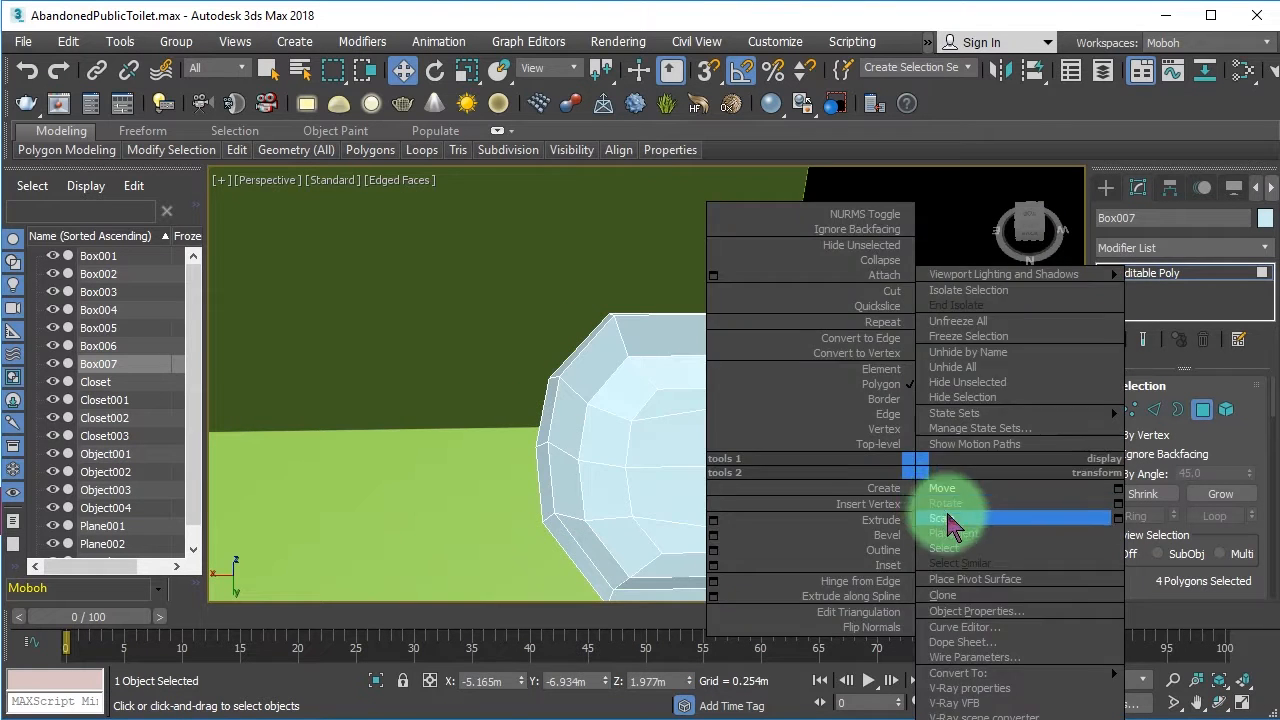
{"action": "left_click", "coordinate": [951, 512]}
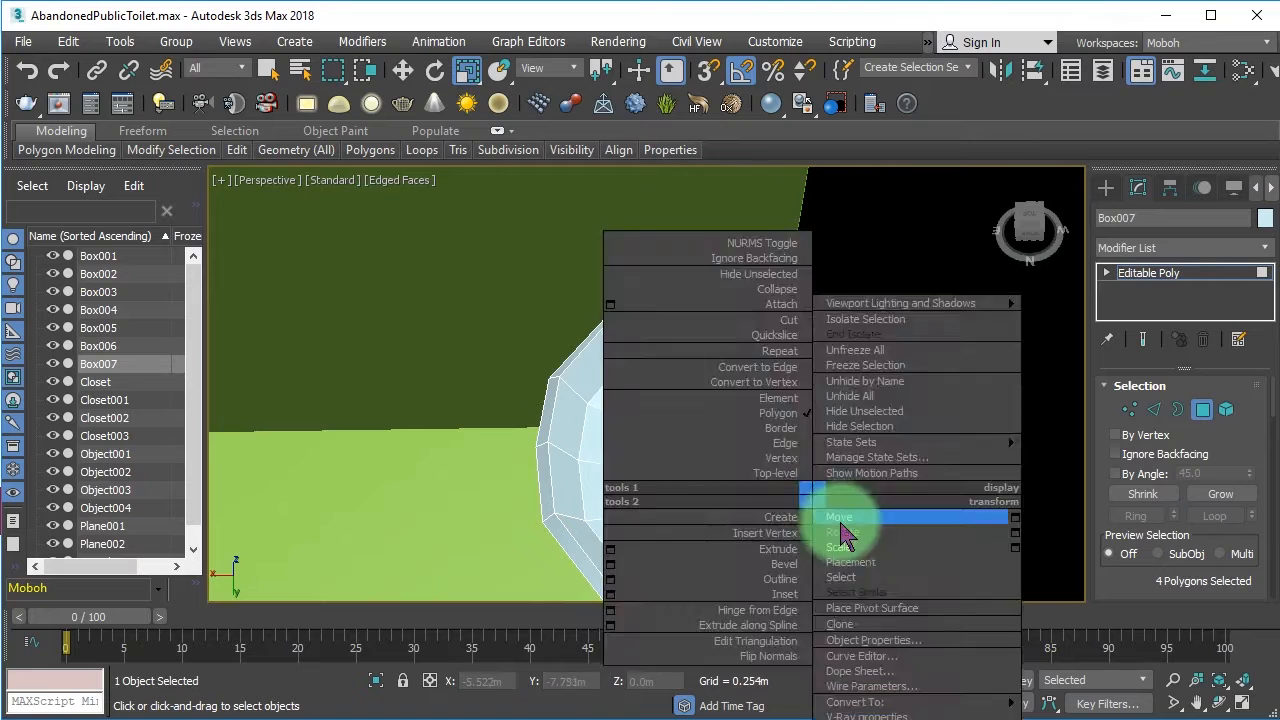
{"action": "left_click", "coordinate": [1203, 411]}
Step: Place a copy of the refined sink beside the original along the wall, and save the scene
{"action": "scroll", "coordinate": [731, 451], "scroll_direction": "down", "scroll_amount": 3}
{"action": "left_click", "coordinate": [1198, 703]}
{"action": "left_click", "coordinate": [1219, 703]}
{"action": "mouse_move", "coordinate": [600, 490]}
{"action": "left_mouse_down"}
{"action": "mouse_move", "coordinate": [777, 417]}
{"action": "mouse_move", "coordinate": [945, 456]}
{"action": "mouse_move", "coordinate": [275, 399]}
{"action": "mouse_move", "coordinate": [678, 456]}
{"action": "left_mouse_up"}
{"action": "scroll", "coordinate": [777, 420], "scroll_direction": "down", "scroll_amount": 5}
{"action": "right_click", "coordinate": [780, 440]}
{"action": "left_click", "coordinate": [672, 464]}
{"action": "scroll", "coordinate": [677, 482], "scroll_direction": "down", "scroll_amount": 5}
{"action": "left_click", "coordinate": [752, 556]}
{"action": "key", "text": "ctrl+s"}
{"action": "left_click", "coordinate": [1219, 703]}
{"action": "right_click", "coordinate": [678, 456]}
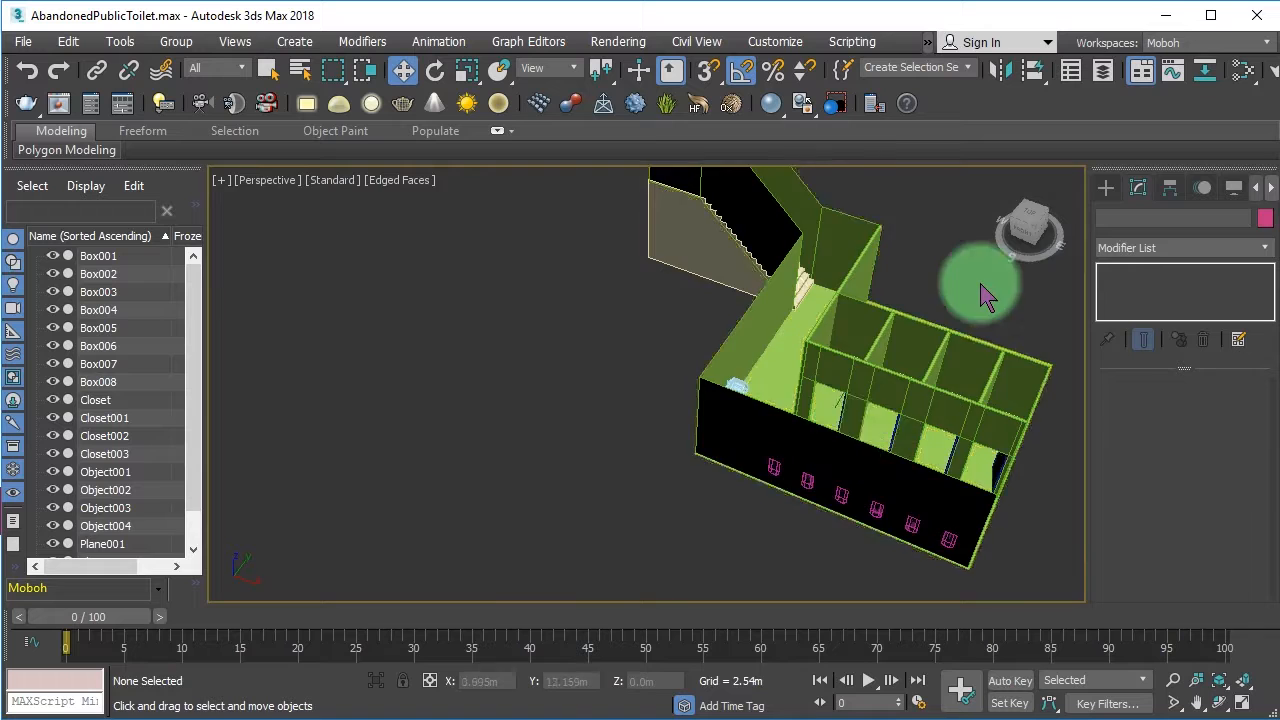
{"action": "middle_click_drag", "start_coordinate": [985, 297], "coordinate": [820, 295]}
{"action": "key", "text": "ctrl+s"}
Step: Bridge the facing top edges of the staircase walls to roof over the landing and the stairs
{"action": "left_click", "coordinate": [686, 285]}
{"action": "scroll", "coordinate": [684, 284], "scroll_direction": "up", "scroll_amount": 5}
{"action": "key", "text": "2"}
{"action": "left_click", "coordinate": [604, 215]}
{"action": "scroll", "coordinate": [620, 228], "scroll_direction": "down", "scroll_amount": 3}
{"action": "left_click", "coordinate": [618, 182], "text": "ctrl"}
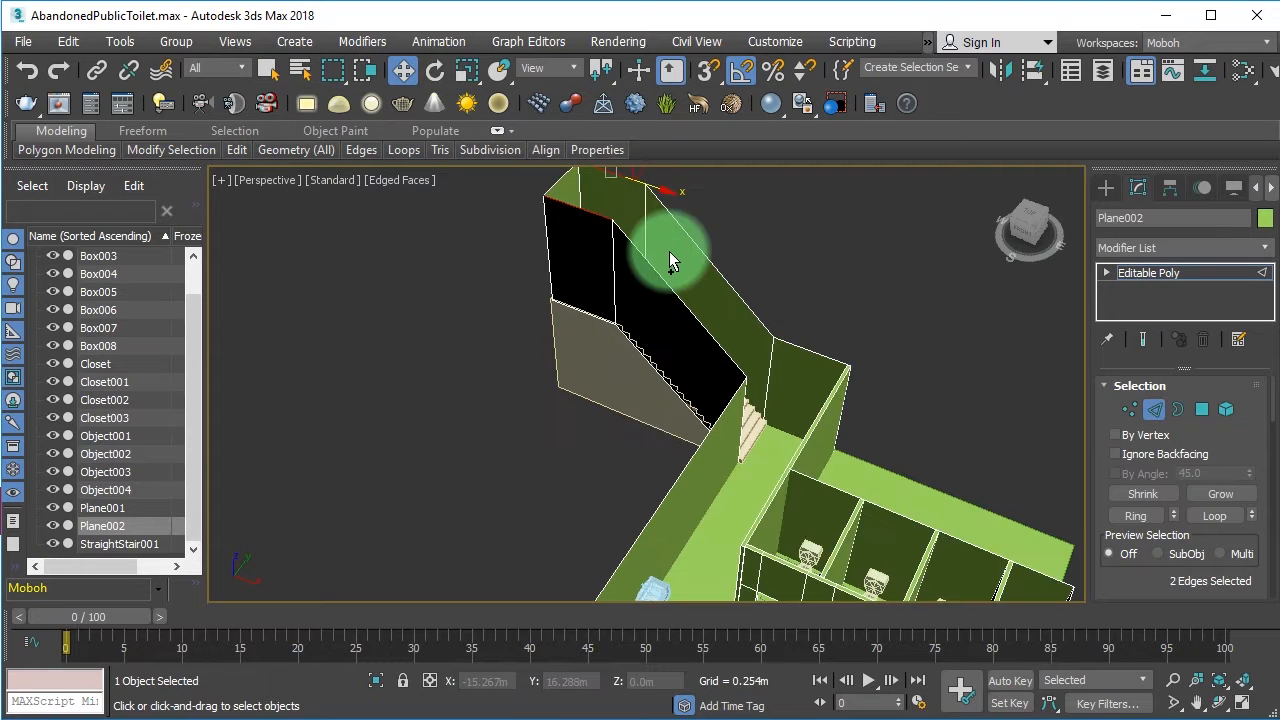
{"action": "scroll", "coordinate": [1140, 420], "scroll_direction": "down", "scroll_amount": 3}
{"action": "left_click", "coordinate": [1133, 581]}
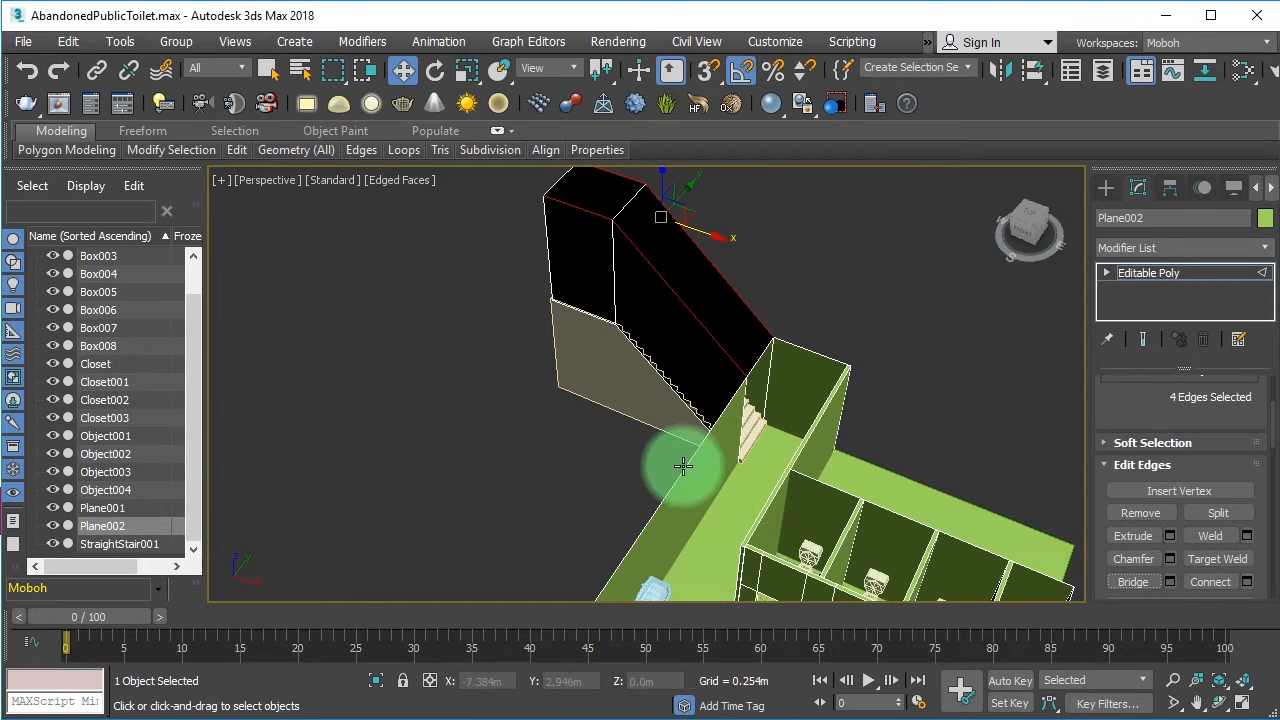
Step: Bridge the upper wall edges around the corridor and the main room to extend the roof over them
{"action": "left_click", "coordinate": [683, 466]}
{"action": "scroll", "coordinate": [766, 488], "scroll_direction": "up", "scroll_amount": 3}
{"action": "key", "text": "4"}
{"action": "scroll", "coordinate": [795, 445], "scroll_direction": "down", "scroll_amount": 3}
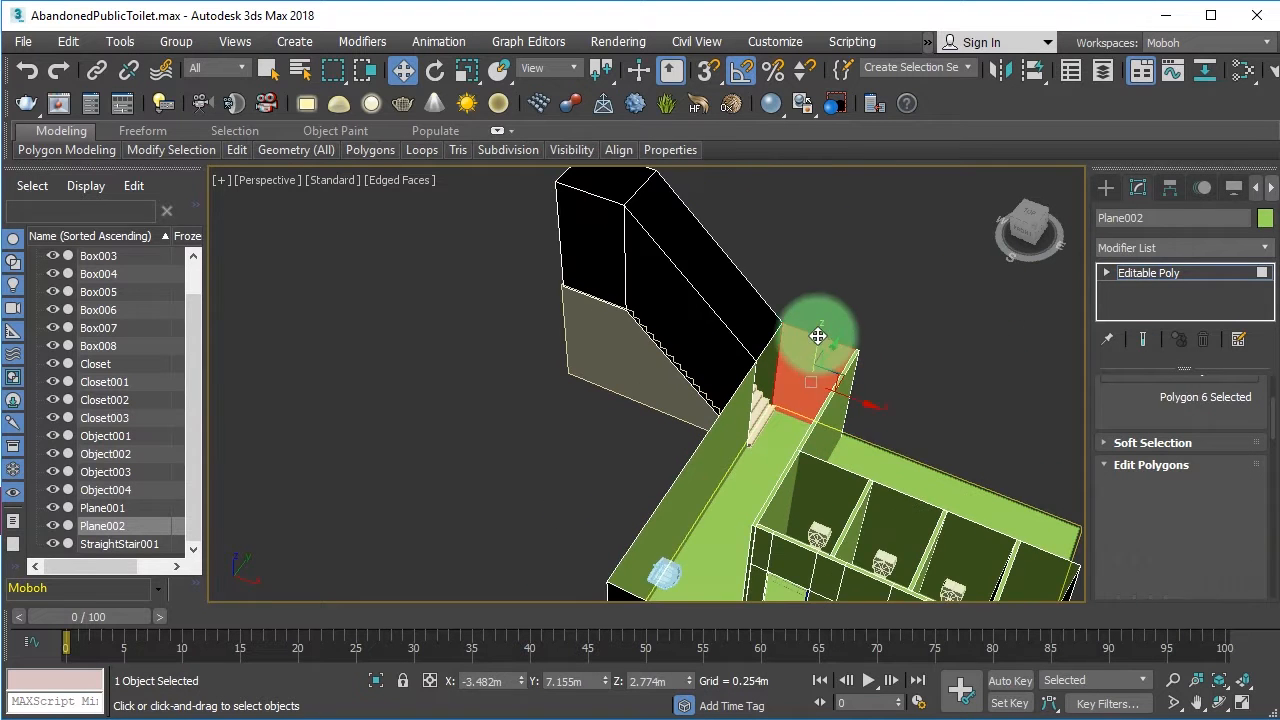
{"action": "left_click", "coordinate": [626, 590], "text": "ctrl"}
{"action": "left_click", "coordinate": [1122, 580]}
{"action": "scroll", "coordinate": [907, 507], "scroll_direction": "down", "scroll_amount": 2}
{"action": "scroll", "coordinate": [943, 513], "scroll_direction": "up", "scroll_amount": 1}
{"action": "scroll", "coordinate": [940, 517], "scroll_direction": "down", "scroll_amount": 1}
{"action": "scroll", "coordinate": [910, 560], "scroll_direction": "up", "scroll_amount": 3}
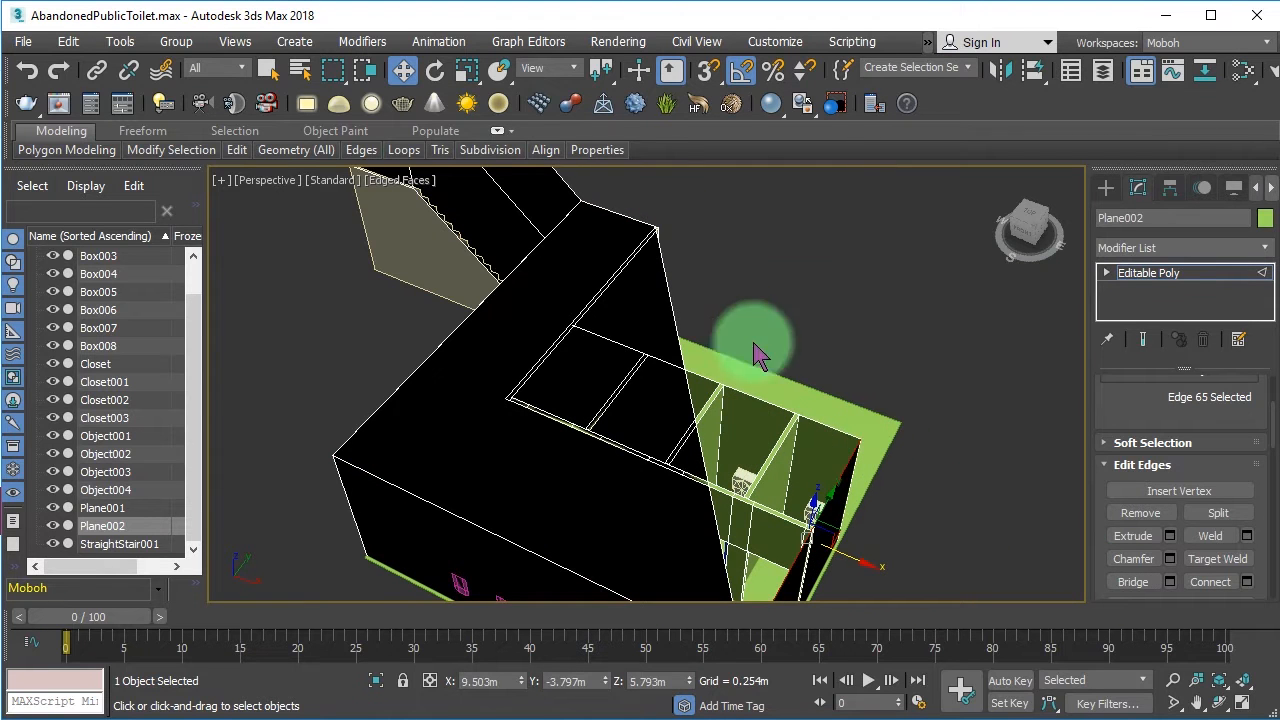
Step: Pull out a roof edge behind the stalls and bridge the open edges to roof over the toilet stalls
{"action": "middle_click_drag", "start_coordinate": [671, 334], "coordinate": [654, 383], "text": "alt"}
{"action": "left_click", "coordinate": [490, 270]}
{"action": "left_click", "coordinate": [656, 367]}
{"action": "left_click", "coordinate": [649, 300]}
{"action": "left_click_drag", "start_coordinate": [692, 297], "coordinate": [866, 407], "text": "shift"}
{"action": "left_click", "coordinate": [1131, 580]}
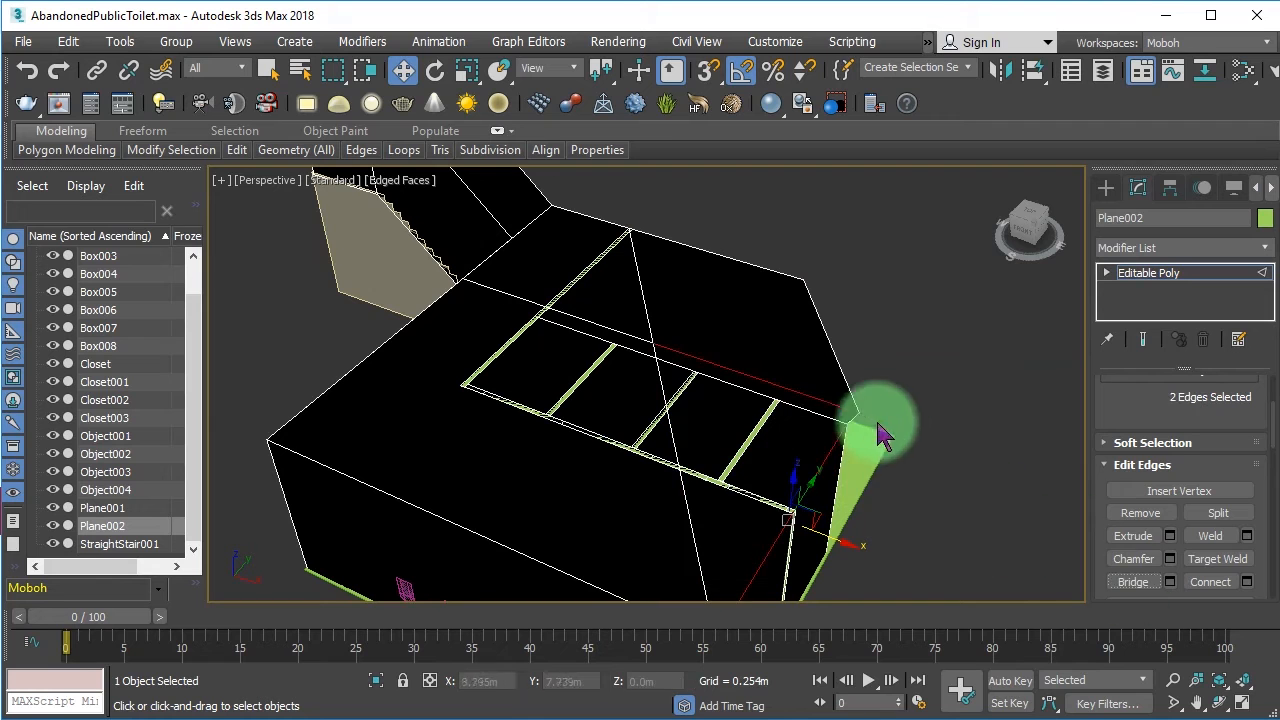
Step: Delete the surplus roof polygon that extends outside the walls behind the toilet stalls
{"action": "key", "text": "1"}
{"action": "left_click", "coordinate": [860, 410]}
{"action": "key", "text": "4"}
{"action": "left_click", "coordinate": [775, 377]}
{"action": "key", "text": "Delete"}
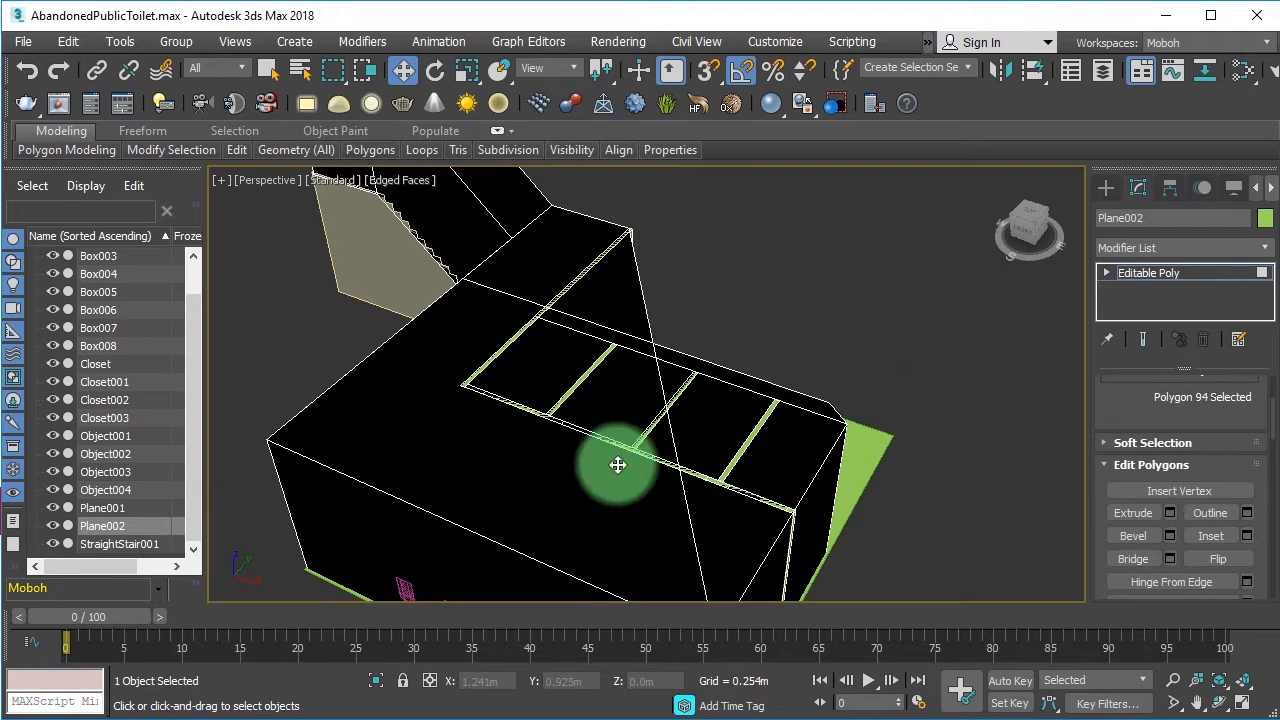
Step: Select all the roof polygons and detach them as a separate object named ToiletRoof
{"action": "left_click", "coordinate": [616, 463]}
{"action": "left_click", "coordinate": [710, 510], "text": "ctrl"}
{"action": "left_click", "coordinate": [565, 272], "text": "ctrl"}
{"action": "scroll", "coordinate": [490, 225], "scroll_direction": "down", "scroll_amount": 5}
{"action": "scroll", "coordinate": [569, 298], "scroll_direction": "up", "scroll_amount": 3}
{"action": "scroll", "coordinate": [1100, 490], "scroll_direction": "down", "scroll_amount": 8}
{"action": "left_click", "coordinate": [1215, 472]}
{"action": "type", "text": "ToiletRoof"}
{"action": "left_click", "coordinate": [690, 397]}
{"action": "left_click", "coordinate": [1151, 272]}
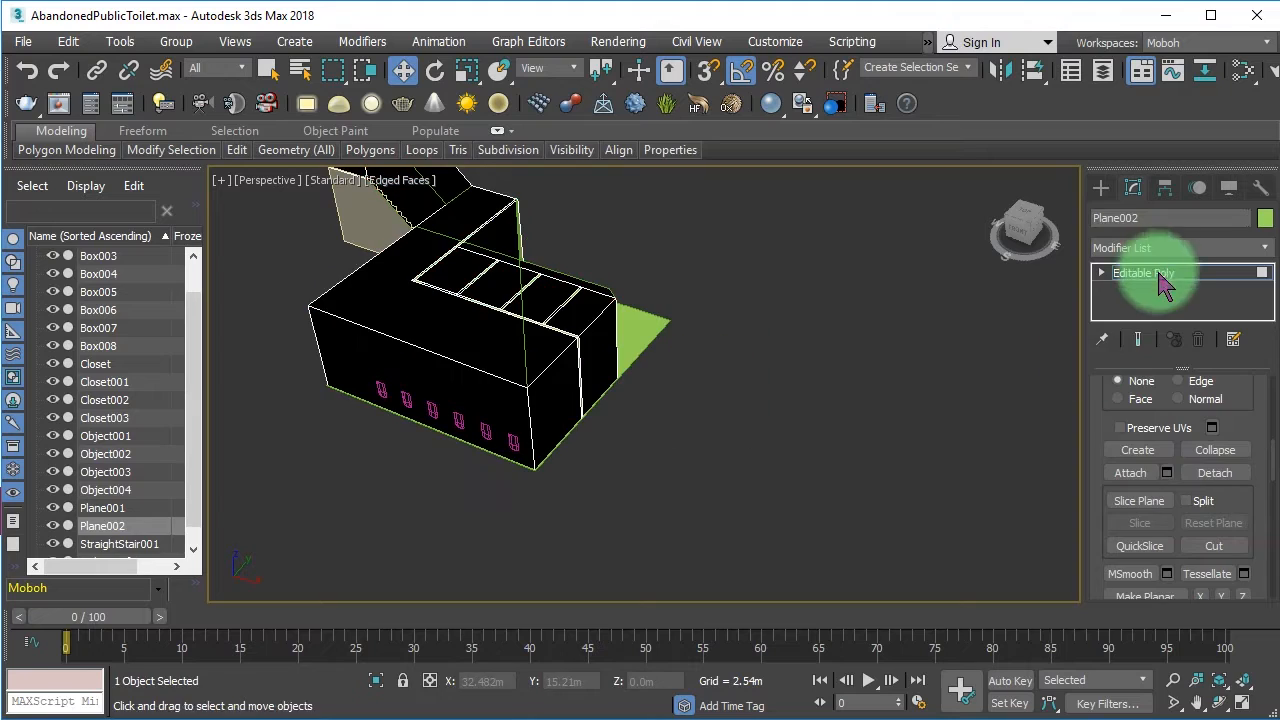
Step: Enable Backface Cull in the object properties of ToiletRoof and save the scene
{"action": "left_click", "coordinate": [357, 286]}
{"action": "right_click", "coordinate": [743, 418]}
{"action": "left_click", "coordinate": [940, 586]}
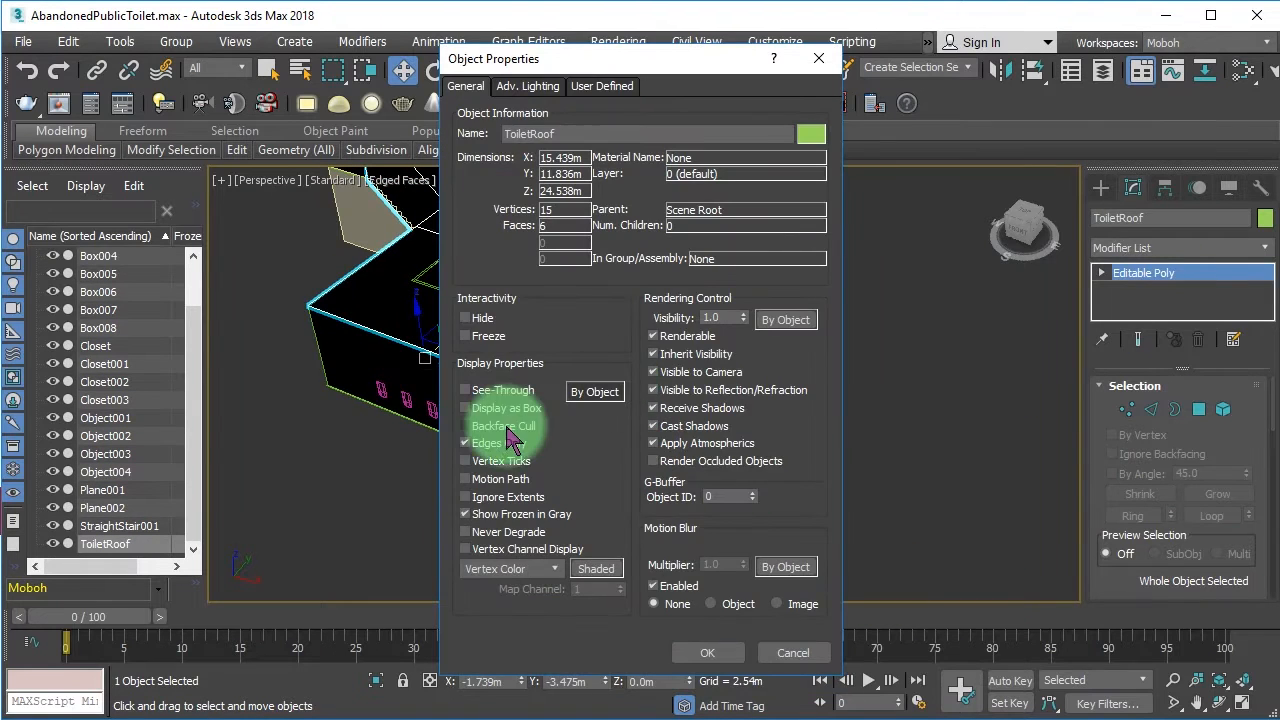
{"action": "left_click", "coordinate": [706, 652]}
{"action": "left_click", "coordinate": [640, 520]}
{"action": "key", "text": "ctrl+s"}
Step: Enable Backface Cull in the object properties of the wall object Plane002
{"action": "left_click", "coordinate": [391, 378]}
{"action": "right_click", "coordinate": [756, 415]}
{"action": "left_click", "coordinate": [952, 585]}
{"action": "left_click", "coordinate": [528, 425]}
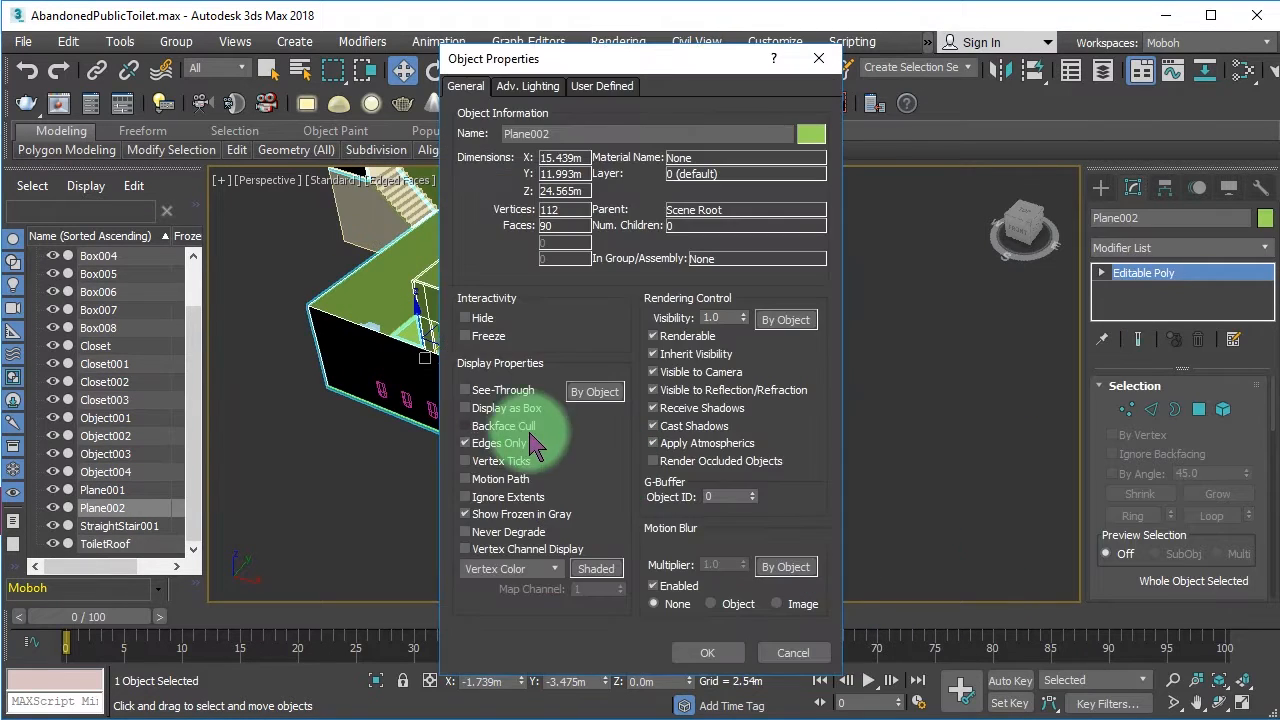
{"action": "left_click", "coordinate": [711, 652]}
{"action": "left_click", "coordinate": [879, 537]}
Step: Delete the exposed outer side polygons beneath the staircase and its landing, and save the scene
{"action": "left_click", "coordinate": [1219, 703]}
{"action": "left_click_drag", "start_coordinate": [608, 417], "coordinate": [755, 350]}
{"action": "key", "text": "w"}
{"action": "left_click", "coordinate": [429, 497]}
{"action": "key", "text": "4"}
{"action": "left_click", "coordinate": [429, 497]}
{"action": "left_click", "coordinate": [326, 520], "text": "ctrl"}
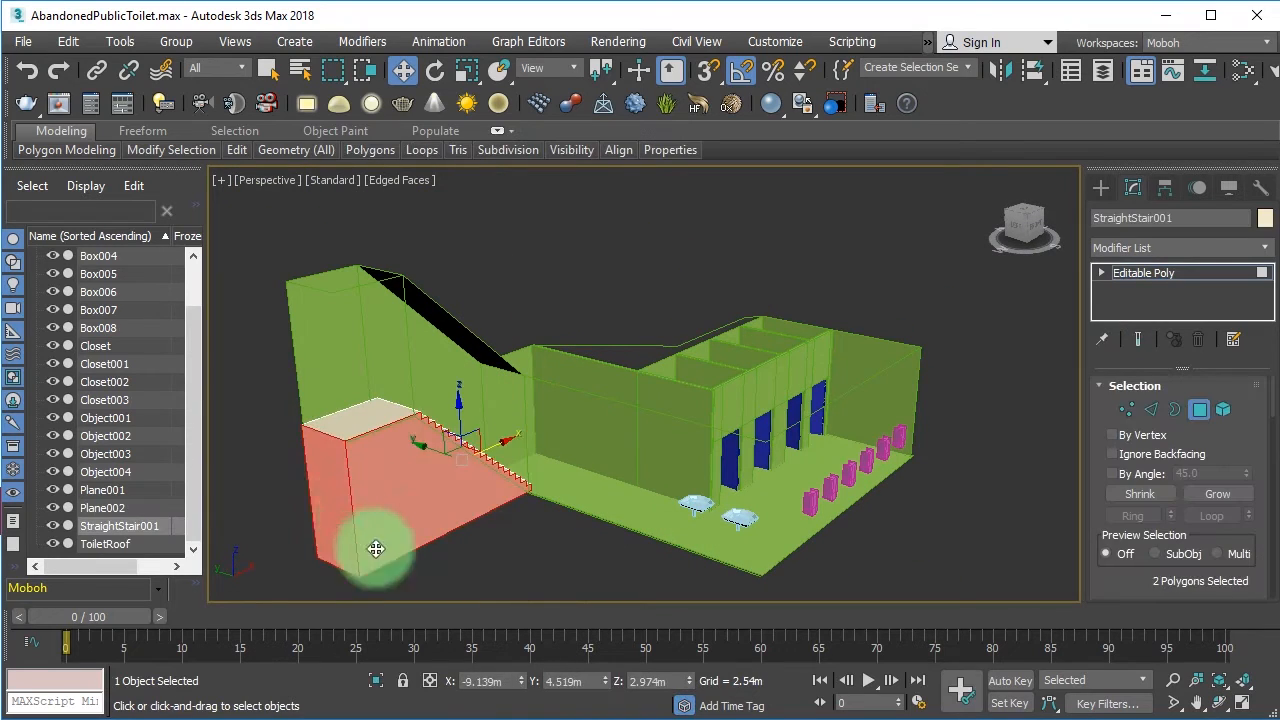
{"action": "key", "text": "Delete"}
{"action": "left_click", "coordinate": [426, 522]}
{"action": "key", "text": "ctrl+r"}
{"action": "left_click_drag", "start_coordinate": [649, 409], "coordinate": [698, 391]}
{"action": "key", "text": "ctrl+s"}
Step: Rename the wall object Plane002 as ToiletWall
{"action": "left_click", "coordinate": [1193, 703]}
{"action": "key", "text": "w"}
{"action": "key", "text": "4"}
{"action": "left_click", "coordinate": [650, 385]}
{"action": "left_click", "coordinate": [1175, 221]}
{"action": "type", "text": "ToiletSc"}
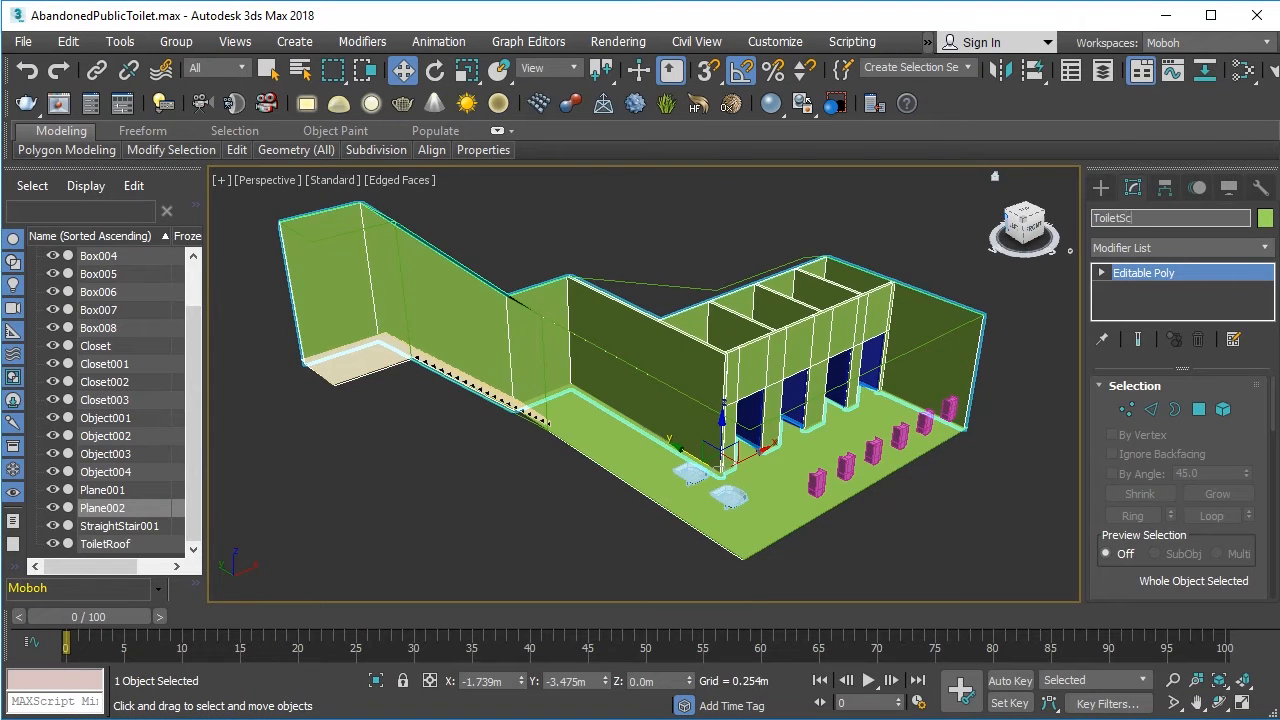
Step: Rename the floor object Plane001 as ToiletFloor
{"action": "left_click", "coordinate": [1218, 700]}
{"action": "left_click_drag", "start_coordinate": [660, 345], "coordinate": [535, 395]}
{"action": "key", "text": "w"}
{"action": "left_click", "coordinate": [649, 376]}
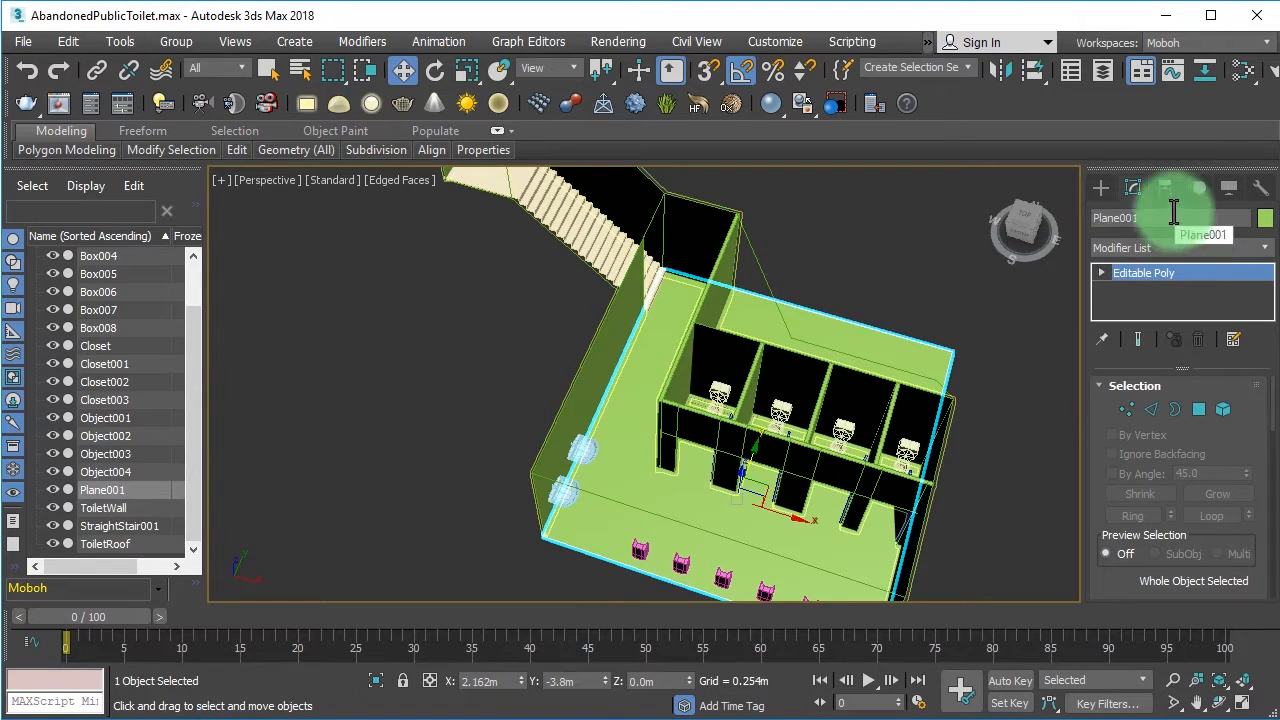
Step: Apply the black-and-white checkered tile texture to the toilet floor
{"action": "left_click_drag", "start_coordinate": [749, 457], "coordinate": [690, 288]}
{"action": "left_click", "coordinate": [807, 231]}
{"action": "scroll", "coordinate": [614, 457], "scroll_direction": "up", "scroll_amount": 2}
Step: Add a UVW Map modifier to ToiletFloor with Box mapping and set its length and width to 2 m
{"action": "left_click", "coordinate": [614, 457]}
{"action": "left_click", "coordinate": [1180, 248]}
{"action": "left_click_drag", "start_coordinate": [1260, 375], "coordinate": [1262, 480]}
{"action": "left_click", "coordinate": [1154, 652]}
{"action": "scroll", "coordinate": [1182, 567], "scroll_direction": "down", "scroll_amount": 1}
{"action": "double_click", "coordinate": [1181, 503]}
{"action": "type", "text": "2"}
{"action": "key", "text": "Tab"}
{"action": "type", "text": "2"}
{"action": "key", "text": "Return"}
Step: Scale the UVW Map gizmo of the floor to adjust the size of the checkered tiles
{"action": "left_click", "coordinate": [1121, 273]}
{"action": "left_click", "coordinate": [1160, 289]}
{"action": "right_click", "coordinate": [575, 430]}
{"action": "left_click", "coordinate": [622, 480]}
{"action": "left_click_drag", "start_coordinate": [648, 402], "coordinate": [693, 328]}
{"action": "scroll", "coordinate": [676, 408], "scroll_direction": "up", "scroll_amount": 4}
{"action": "left_click_drag", "start_coordinate": [608, 402], "coordinate": [685, 412]}
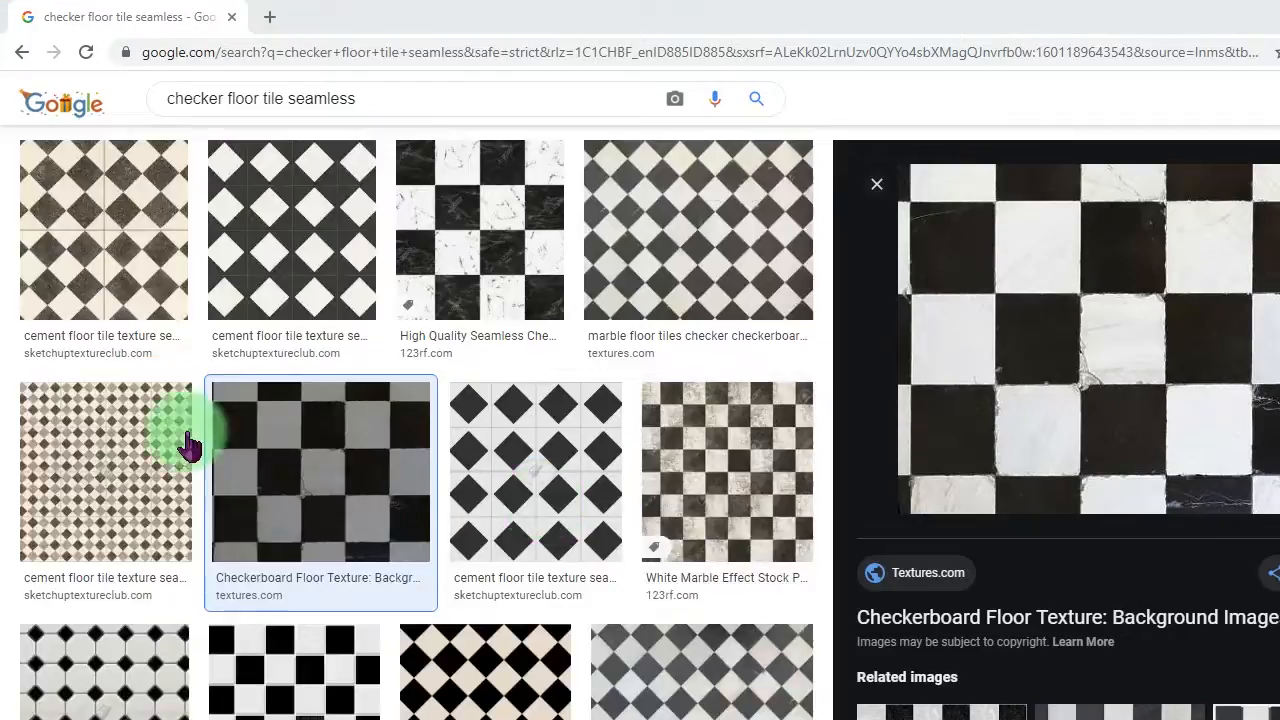
Step: In the browser, choose the diamond checkerboard cement tile image and save it into the AbandonedPublicToilet folder
{"action": "scroll", "coordinate": [571, 490], "scroll_direction": "down", "scroll_amount": 3}
{"action": "left_click", "coordinate": [722, 355]}
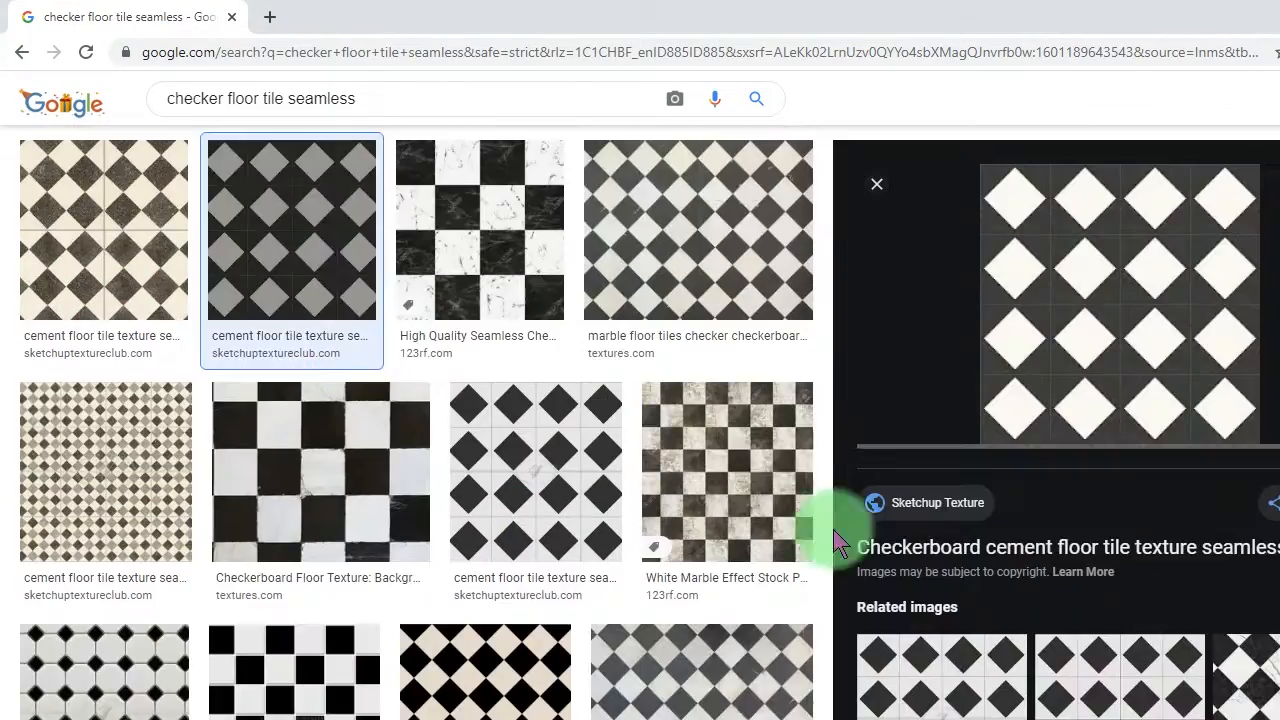
{"action": "left_click_drag", "start_coordinate": [1050, 400], "coordinate": [910, 569]}
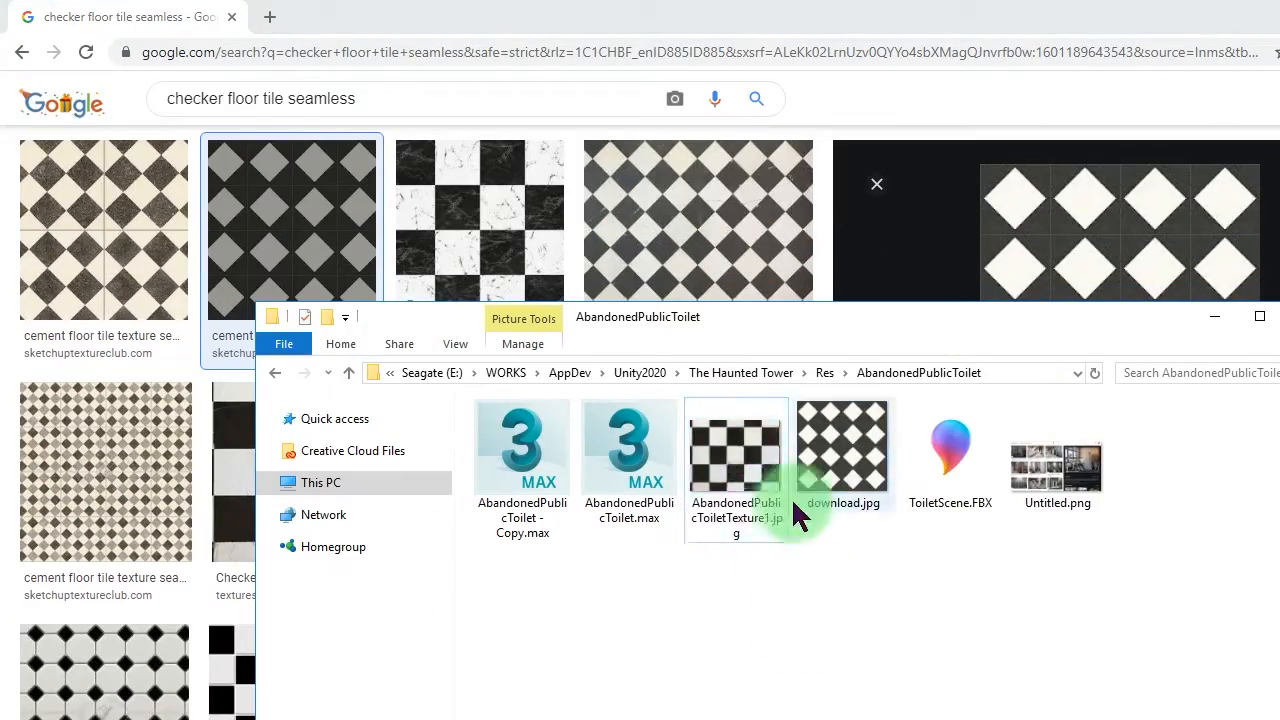
{"action": "left_click", "coordinate": [740, 528]}
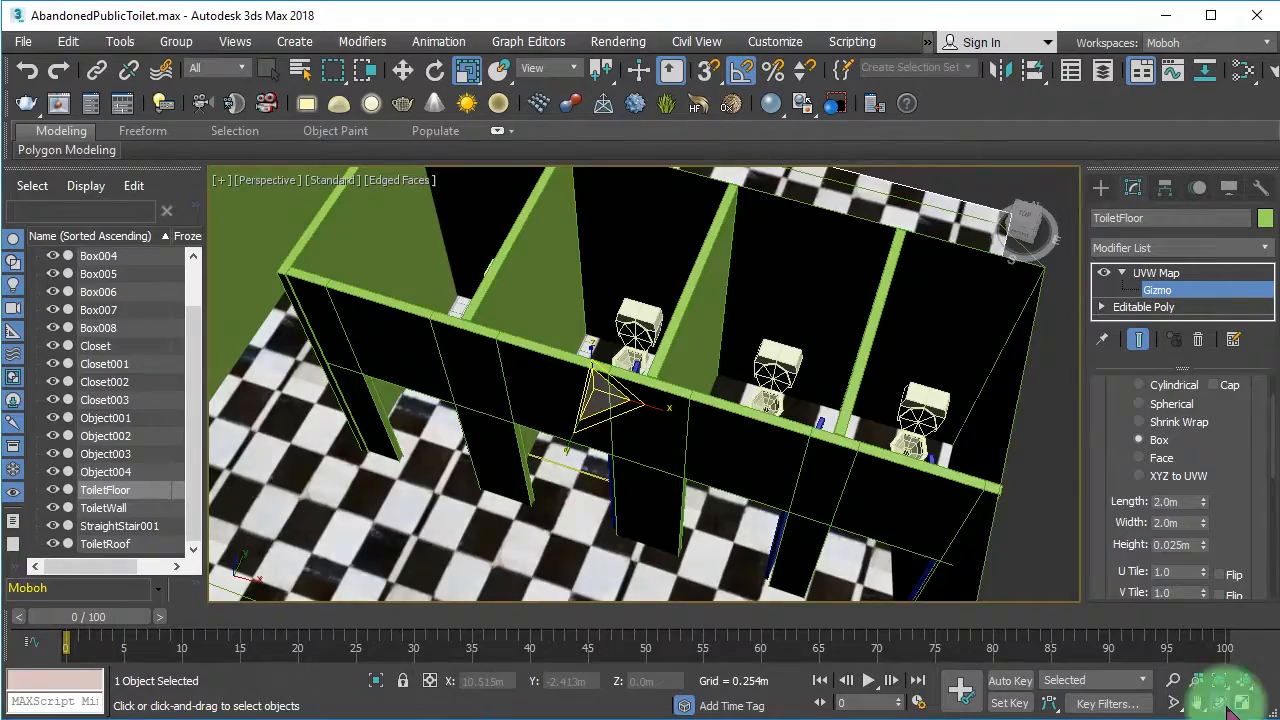
{"action": "middle_click_drag", "start_coordinate": [606, 377], "coordinate": [758, 390], "text": "alt"}
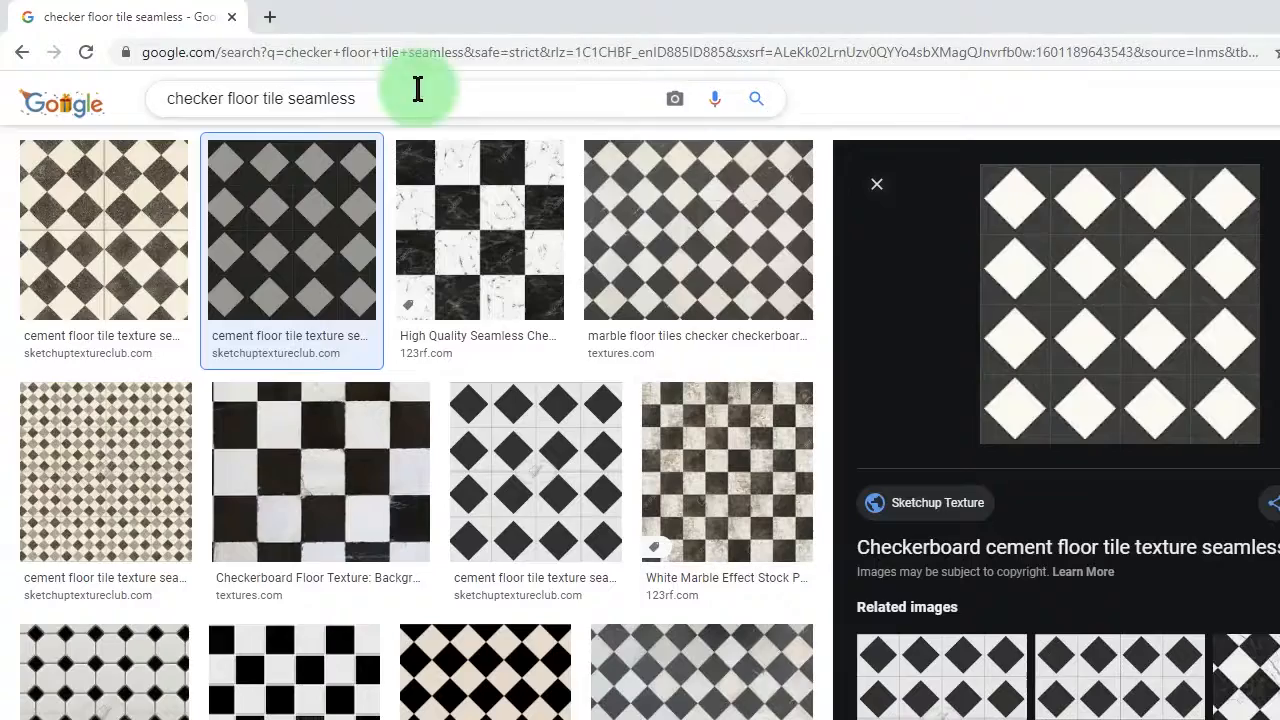
Step: Search images for "toilet floor tile seamless" and save the beige square tile picture as AbandonedPublicToiletTexture2.jpg in the project folder
{"action": "left_click", "coordinate": [414, 86]}
{"action": "type", "text": "toilet floor tile seamless"}
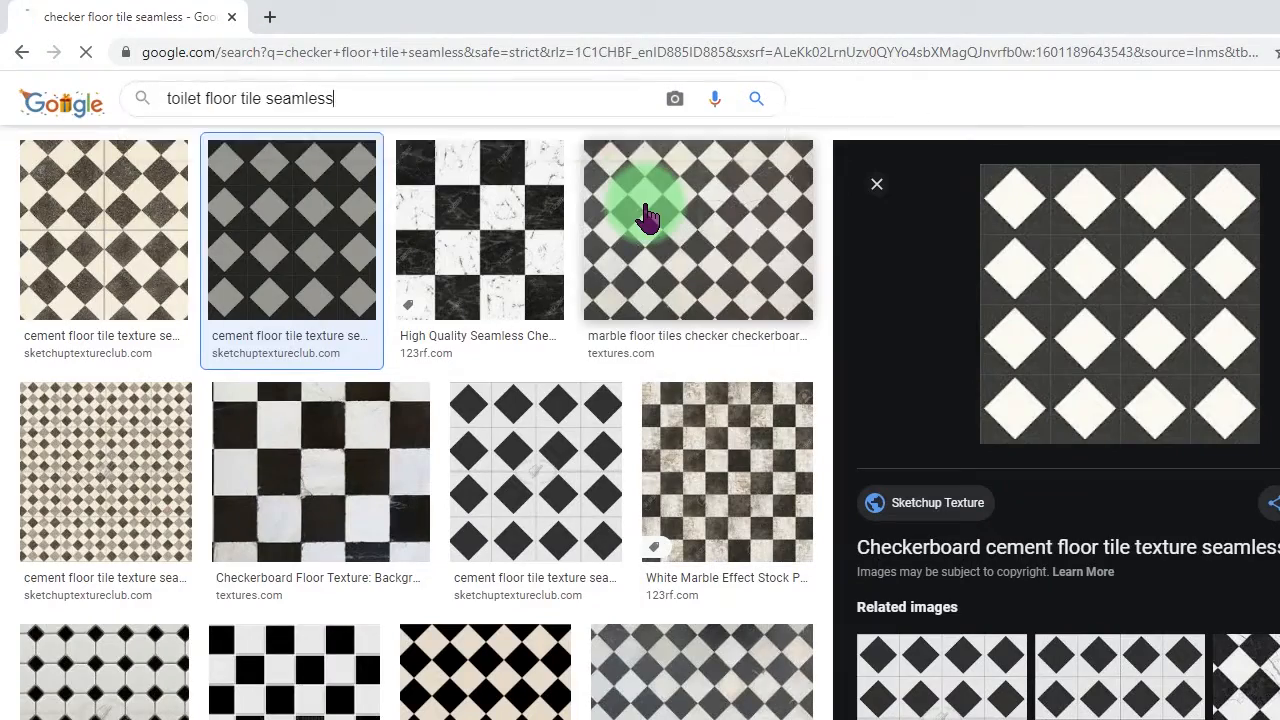
{"action": "key", "text": "Return"}
{"action": "scroll", "coordinate": [570, 588], "scroll_direction": "down", "scroll_amount": 4}
{"action": "left_click", "coordinate": [589, 427]}
{"action": "left_click_drag", "start_coordinate": [989, 564], "coordinate": [1034, 484]}
{"action": "left_click", "coordinate": [850, 515]}
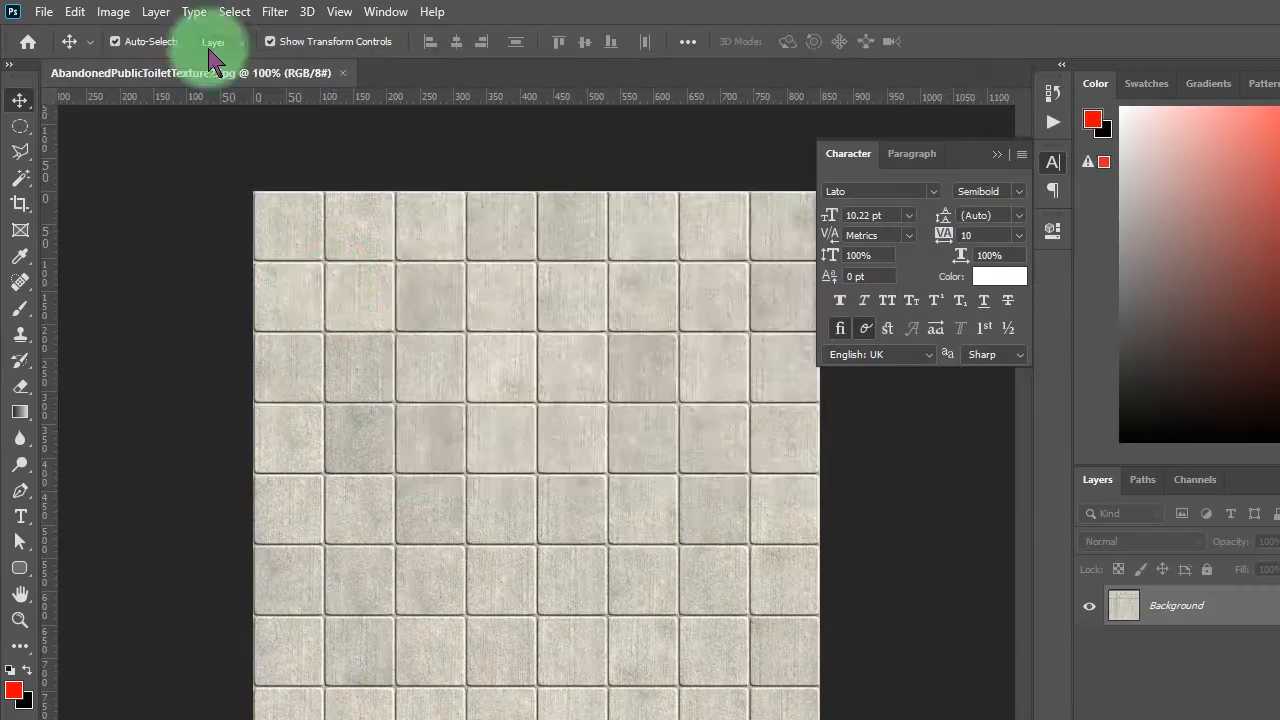
Step: Reduce the image size of AbandonedPublicToiletTexture2.jpg in Photoshop
{"action": "key", "text": "ctrl+alt+i"}
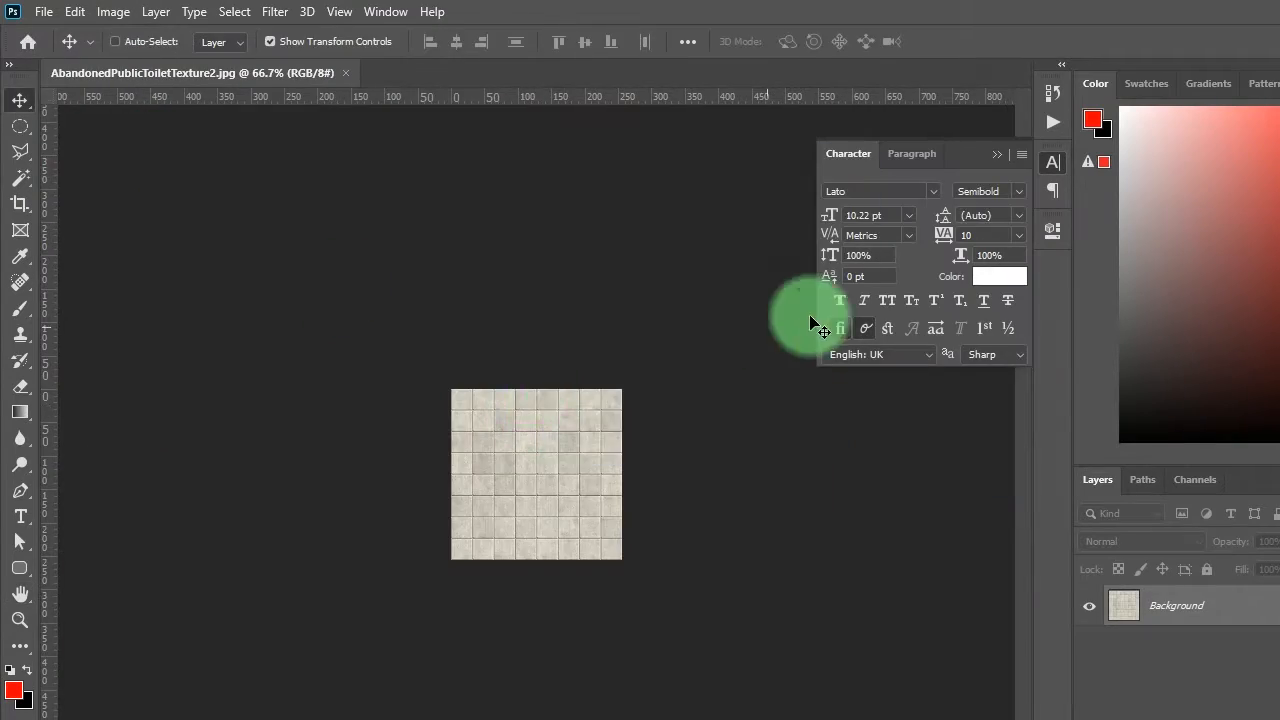
Step: Close the resized image in Photoshop and apply AbandonedPublicToiletTexture2.jpg to the toilet walls in 3ds Max
{"action": "key", "text": "ctrl+w"}
{"action": "key", "text": "alt+Tab"}
{"action": "key", "text": "alt+Tab"}
{"action": "key", "text": "alt+Tab"}
{"action": "key", "text": "alt+Tab"}
{"action": "left_click_drag", "start_coordinate": [843, 452], "coordinate": [645, 352]}
{"action": "scroll", "coordinate": [477, 351], "scroll_direction": "down", "scroll_amount": 5}
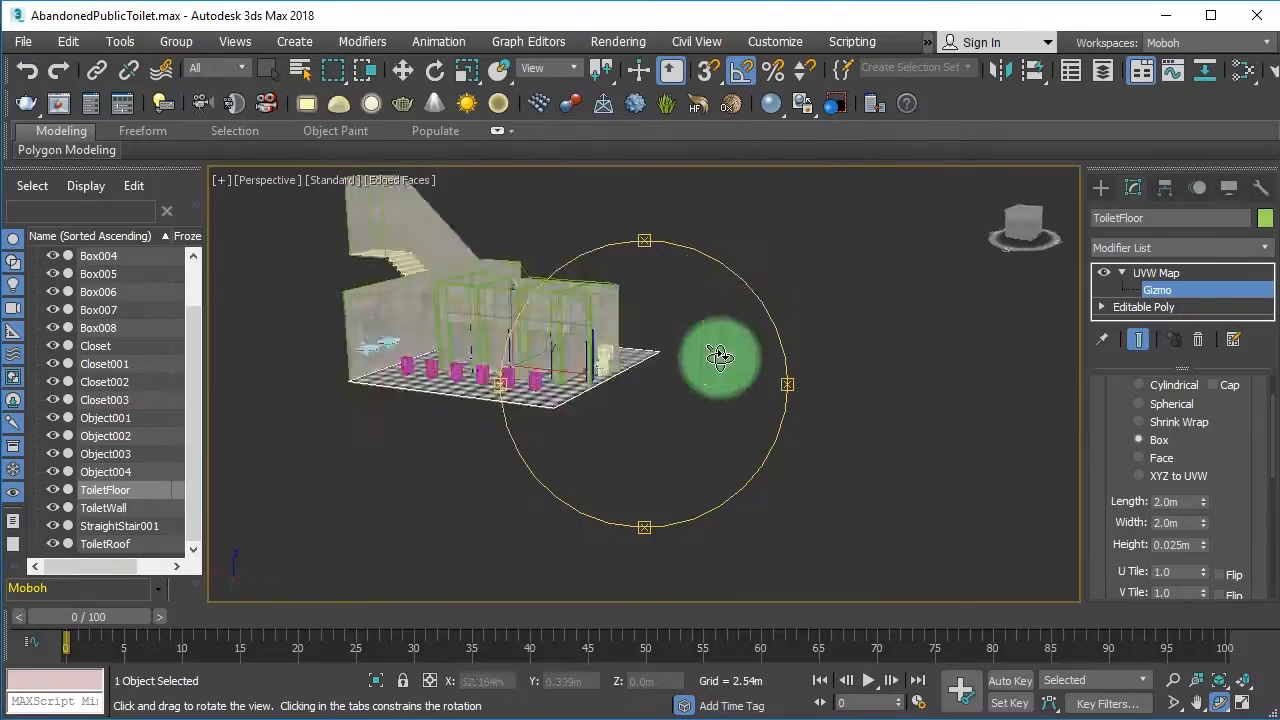
Step: Convert the toilet floor with its UVW Map to an editable poly
{"action": "scroll", "coordinate": [626, 397], "scroll_direction": "up", "scroll_amount": 5}
{"action": "left_click_drag", "start_coordinate": [545, 380], "coordinate": [640, 362]}
{"action": "right_click", "coordinate": [640, 362]}
{"action": "right_click", "coordinate": [702, 312]}
{"action": "mouse_move", "coordinate": [780, 527]}
{"action": "left_click", "coordinate": [960, 543]}
Step: Add a UVW Map modifier with Box mapping to ToiletWall, with length, width and height of 2.0 m
{"action": "left_click", "coordinate": [840, 310]}
{"action": "left_click", "coordinate": [1188, 248]}
{"action": "left_click", "coordinate": [1186, 460]}
{"action": "left_click", "coordinate": [1160, 499]}
{"action": "scroll", "coordinate": [1184, 526], "scroll_direction": "down", "scroll_amount": 1}
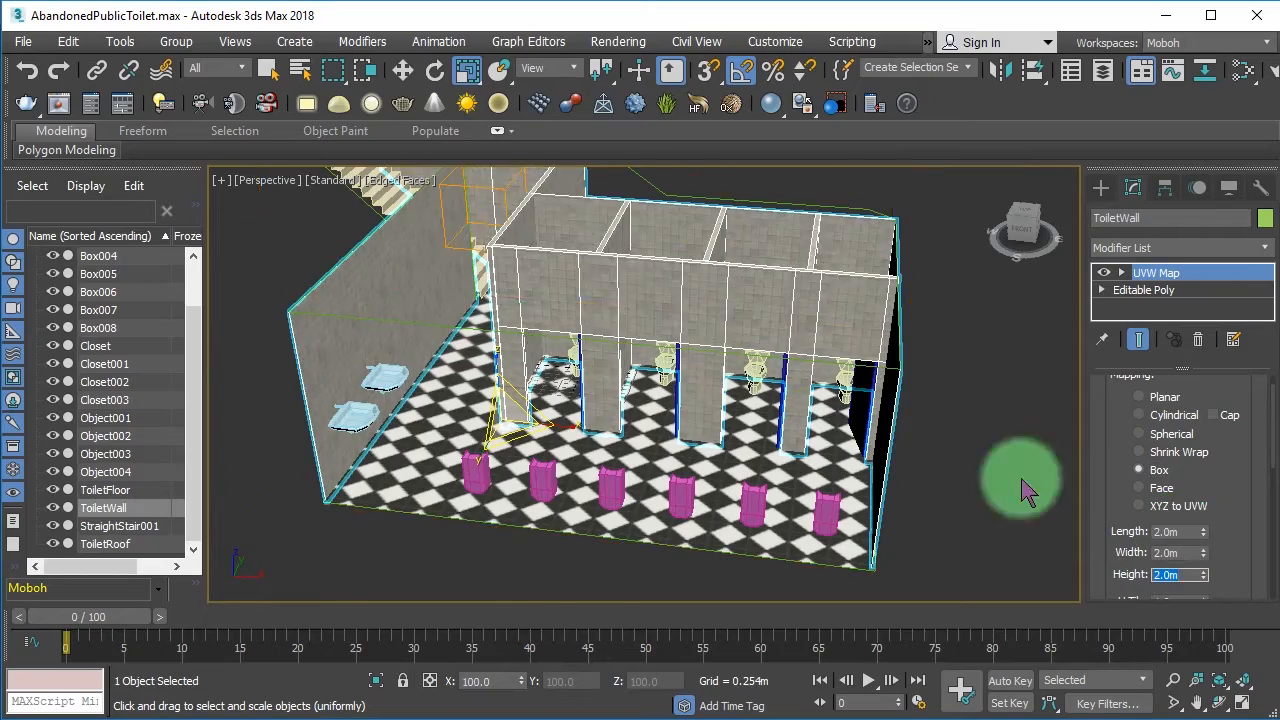
Step: Convert ToiletWall to an editable poly, deselect it and view the stalls from another side
{"action": "scroll", "coordinate": [628, 357], "scroll_direction": "up", "scroll_amount": 4}
{"action": "right_click", "coordinate": [628, 357]}
{"action": "mouse_move", "coordinate": [768, 566]}
{"action": "left_click", "coordinate": [858, 577]}
{"action": "scroll", "coordinate": [858, 520], "scroll_direction": "down", "scroll_amount": 5}
{"action": "left_click", "coordinate": [960, 500]}
{"action": "left_click", "coordinate": [1219, 703]}
{"action": "left_click_drag", "start_coordinate": [700, 395], "coordinate": [655, 343]}
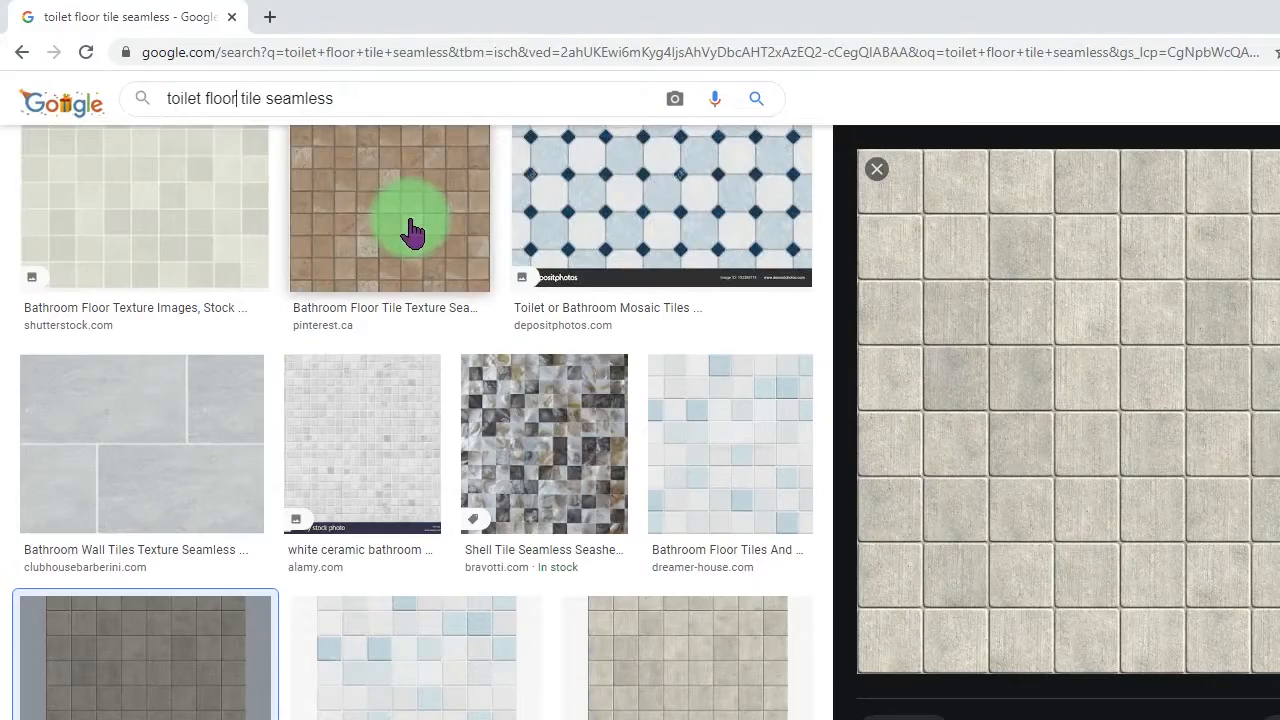
Step: In the browser, search images for "old mosaic tile seamless"
{"action": "key", "text": "ctrl+BackSpace"}
{"action": "key", "text": "ctrl+BackSpace"}
{"action": "type", "text": "old mosaic tile seamless"}
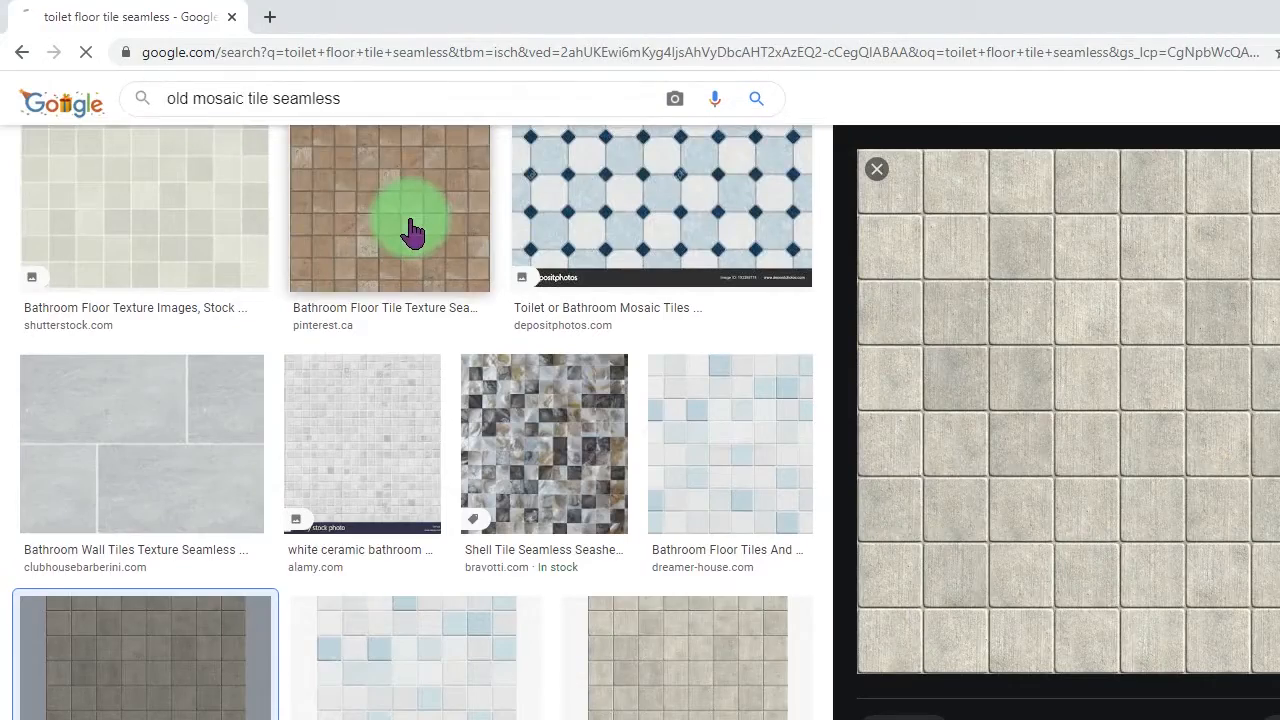
{"action": "key", "text": "Return"}
Step: Change the image search to old marble and choose the suggestion "seamless old marble texture"
{"action": "double_click", "coordinate": [214, 113]}
{"action": "type", "text": "marble"}
{"action": "key", "text": "Return"}
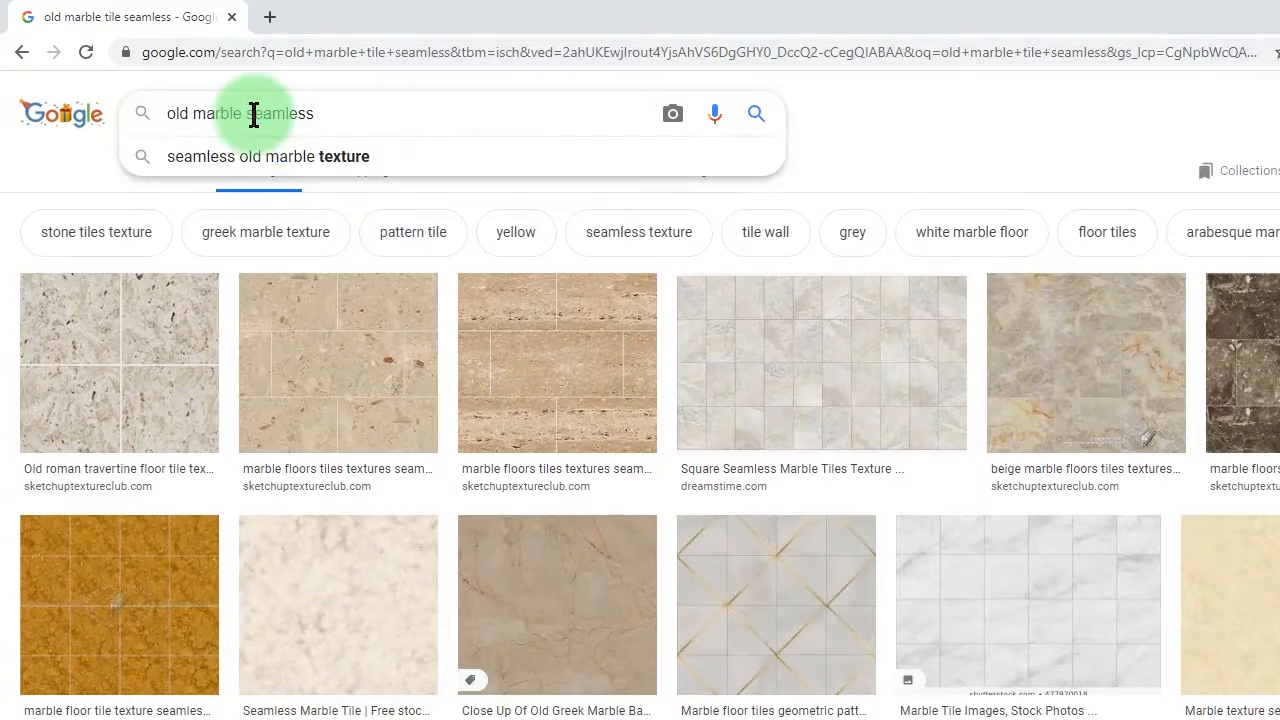
{"action": "left_click", "coordinate": [268, 156]}
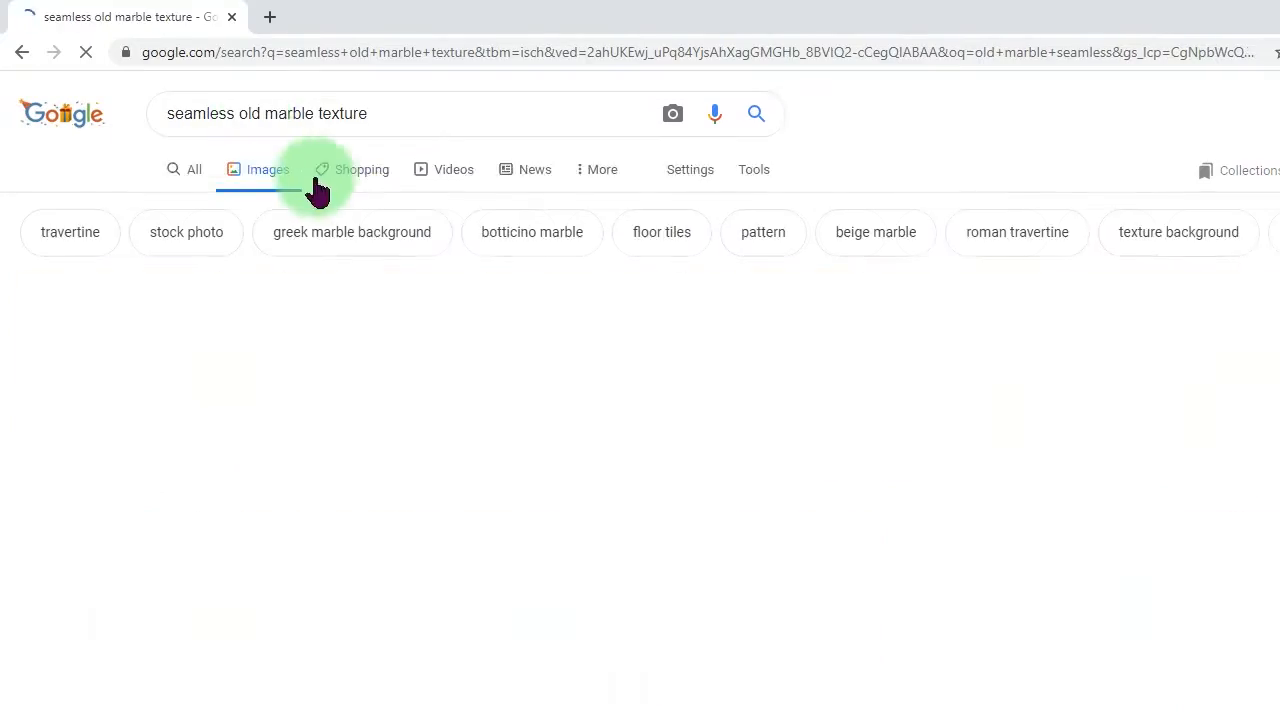
Step: Save the weathered greenish stone picture as AbandonedPublicToiletTexture3.jpg in the project folder and open it in Photoshop to change its image size
{"action": "scroll", "coordinate": [1143, 694], "scroll_direction": "down", "scroll_amount": 5}
{"action": "left_click", "coordinate": [960, 600]}
{"action": "left_click_drag", "start_coordinate": [1095, 450], "coordinate": [860, 466]}
{"action": "type", "text": "3"}
{"action": "key", "text": "Return"}
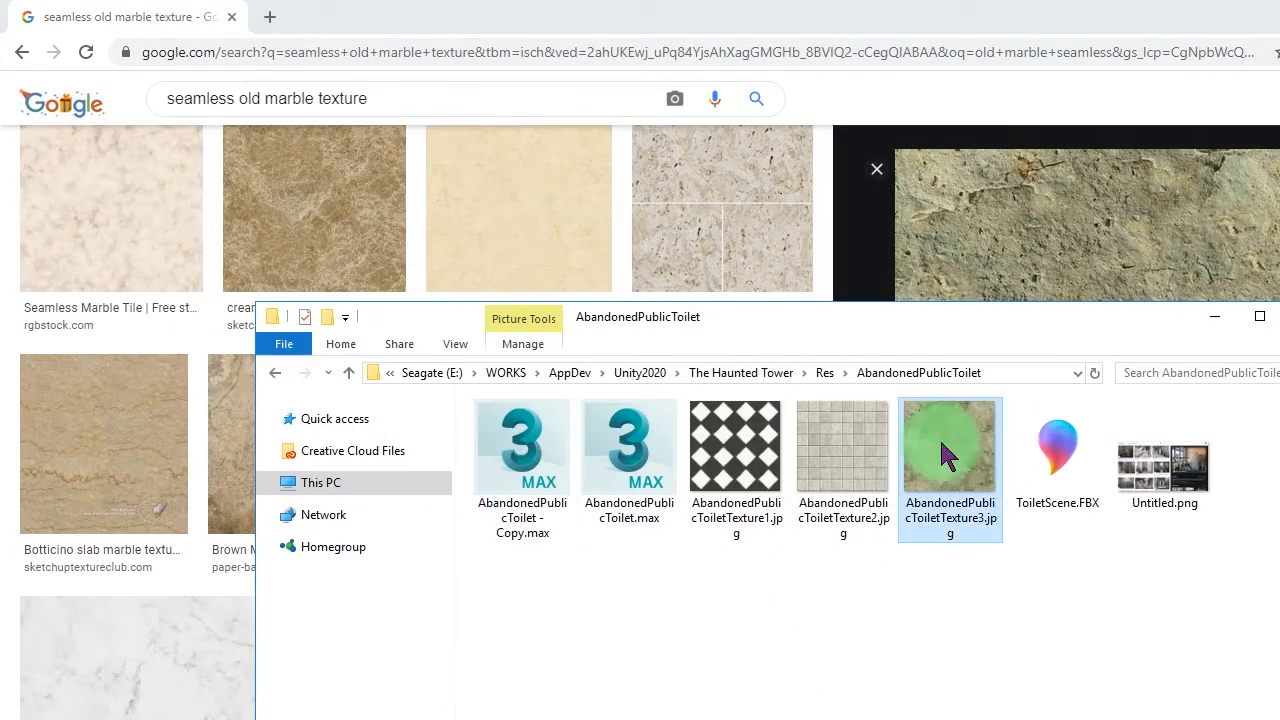
{"action": "double_click", "coordinate": [951, 450]}
{"action": "key", "text": "ctrl+alt+i"}
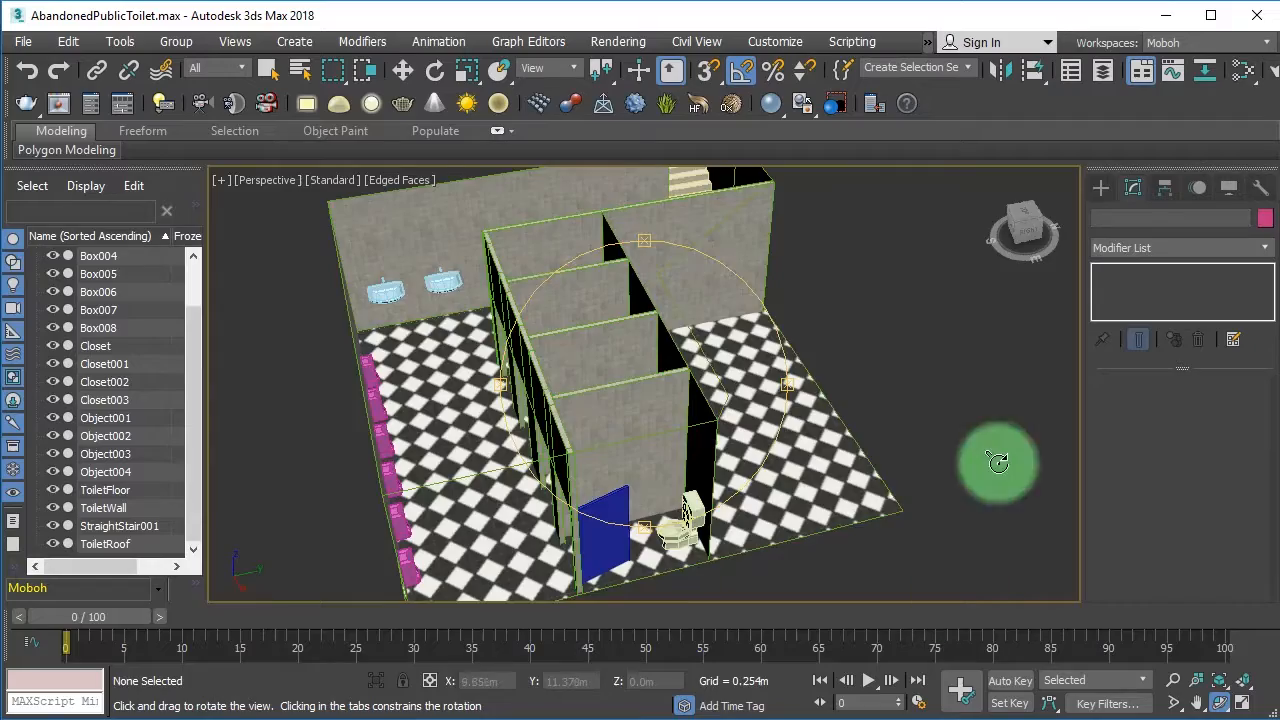
Step: Back in 3ds Max, attach the ToiletRoof object to ToiletWall
{"action": "middle_click_drag", "start_coordinate": [994, 463], "coordinate": [451, 380], "text": "alt"}
{"action": "left_click", "coordinate": [451, 380]}
{"action": "key", "text": "z"}
{"action": "middle_click_drag", "start_coordinate": [570, 308], "coordinate": [326, 371], "text": "alt"}
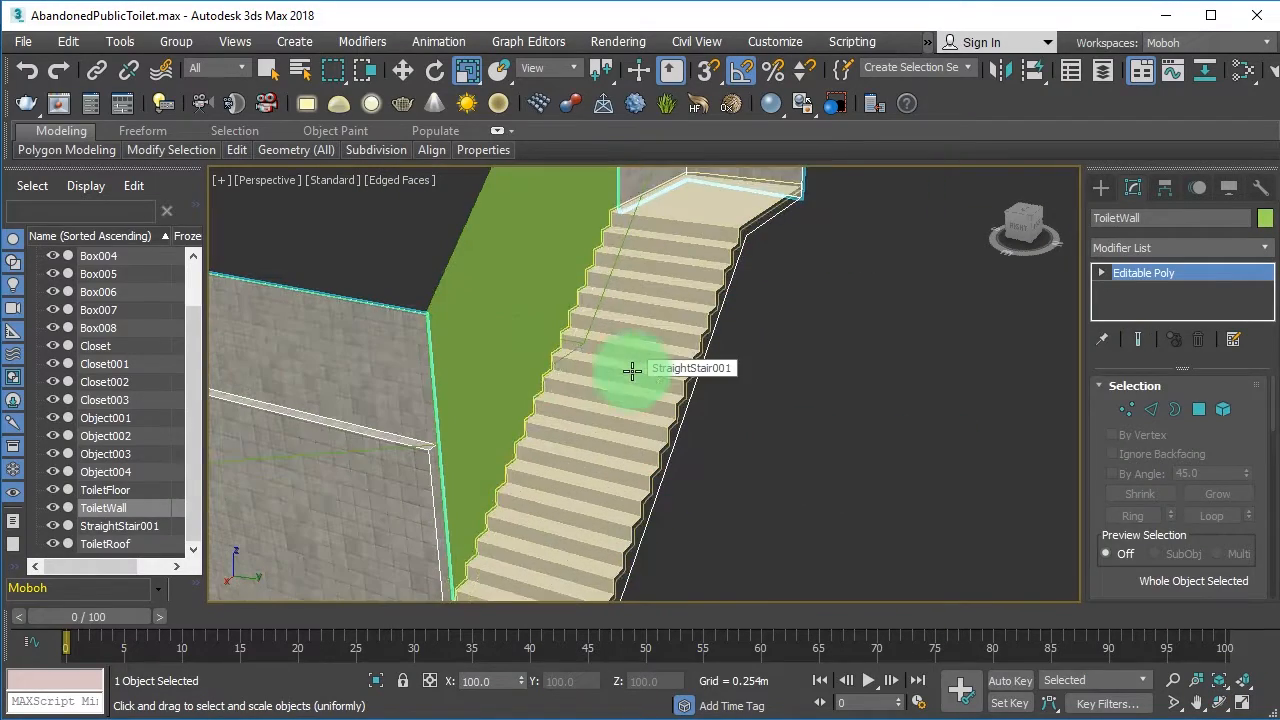
{"action": "scroll", "coordinate": [1128, 570], "scroll_direction": "down", "scroll_amount": 5}
{"action": "scroll", "coordinate": [623, 434], "scroll_direction": "down", "scroll_amount": 10}
{"action": "key", "text": "w"}
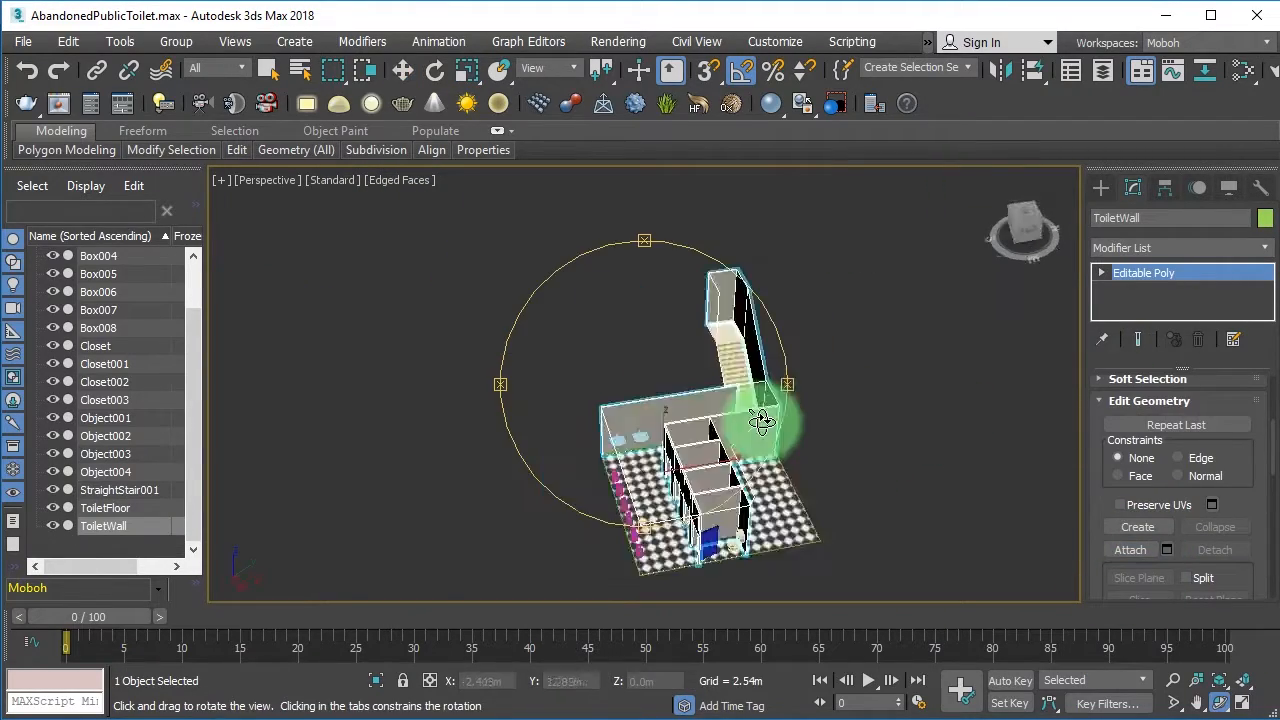
Step: Add a Box UVW Map of 2.0 m length and width to the combined ToiletWall and convert it to an editable poly
{"action": "scroll", "coordinate": [655, 407], "scroll_direction": "up", "scroll_amount": 10}
{"action": "left_click", "coordinate": [1180, 247]}
{"action": "left_click", "coordinate": [1180, 428]}
{"action": "scroll", "coordinate": [1123, 508], "scroll_direction": "up", "scroll_amount": 8}
{"action": "left_click", "coordinate": [1159, 492]}
{"action": "right_click", "coordinate": [414, 371]}
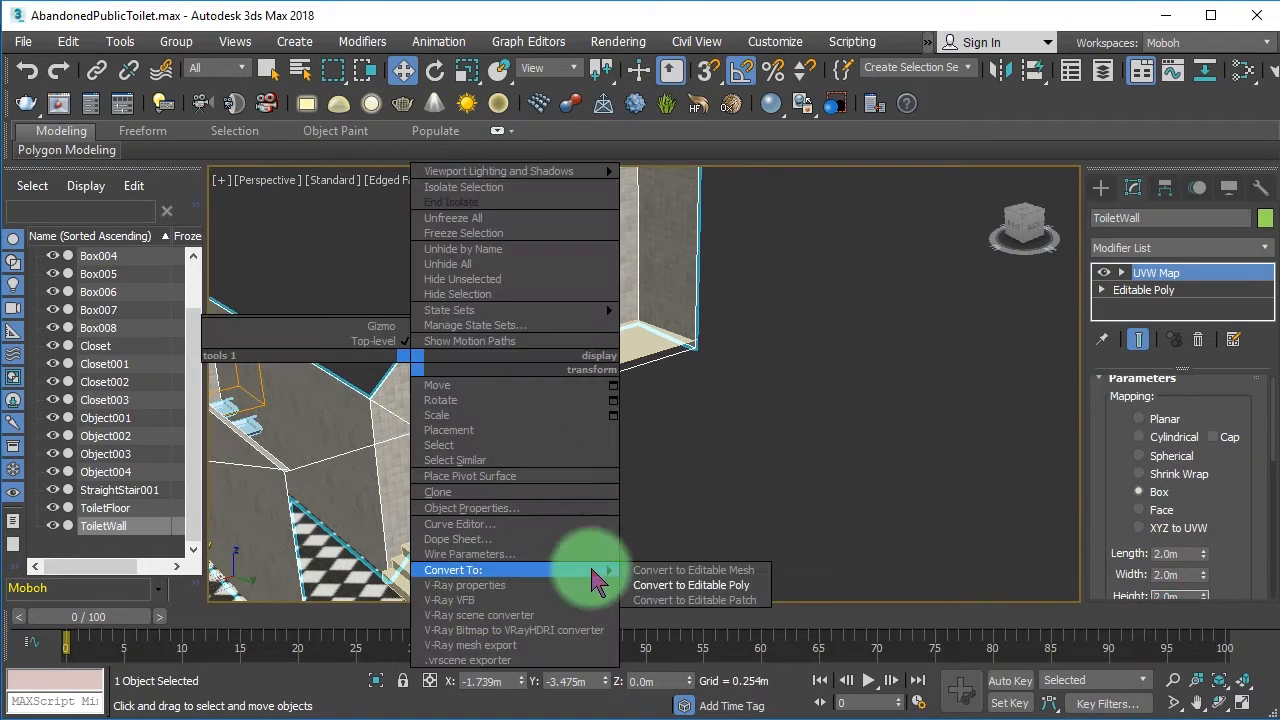
{"action": "left_click", "coordinate": [700, 586]}
Step: Apply AbandonedPublicToiletTexture3.jpg to the stairs and the two wall sinks
{"action": "left_click", "coordinate": [594, 351]}
{"action": "middle_click_drag", "start_coordinate": [594, 351], "coordinate": [815, 550], "text": "alt"}
{"action": "key", "text": "alt+Tab"}
{"action": "key", "text": "Tab"}
{"action": "left_click_drag", "start_coordinate": [957, 486], "coordinate": [541, 322]}
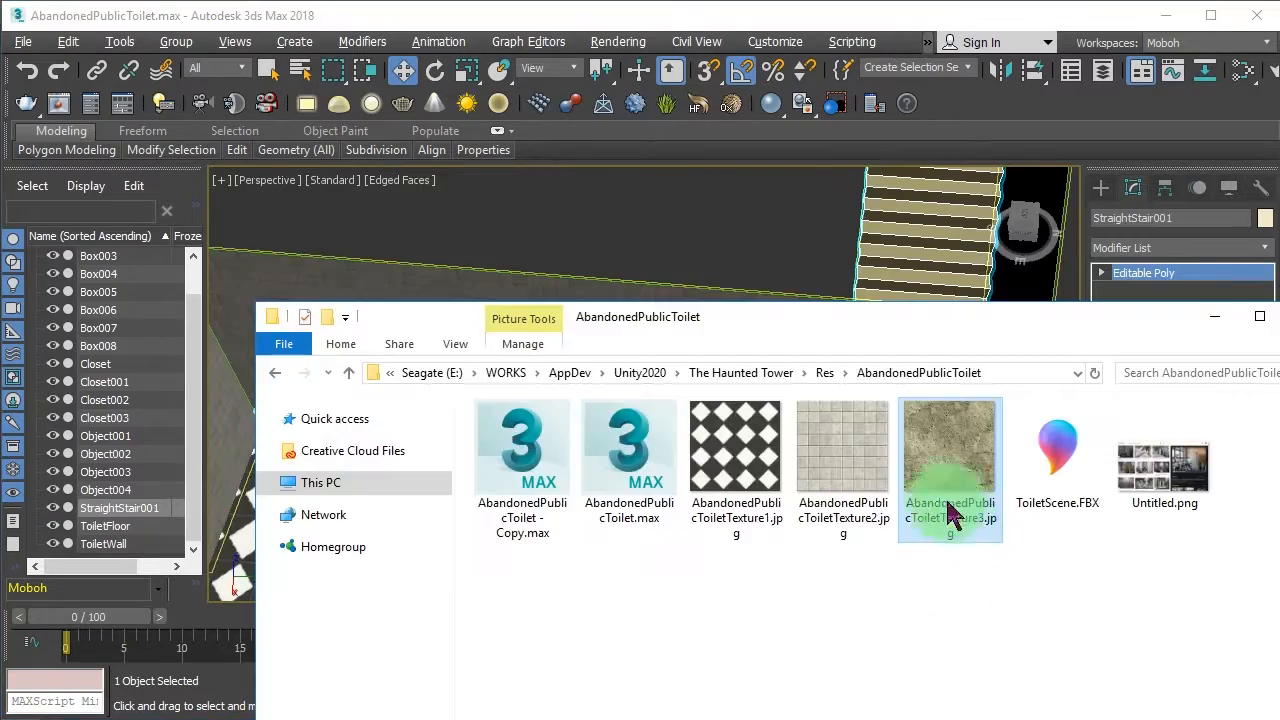
{"action": "left_click_drag", "start_coordinate": [1043, 529], "coordinate": [583, 449]}
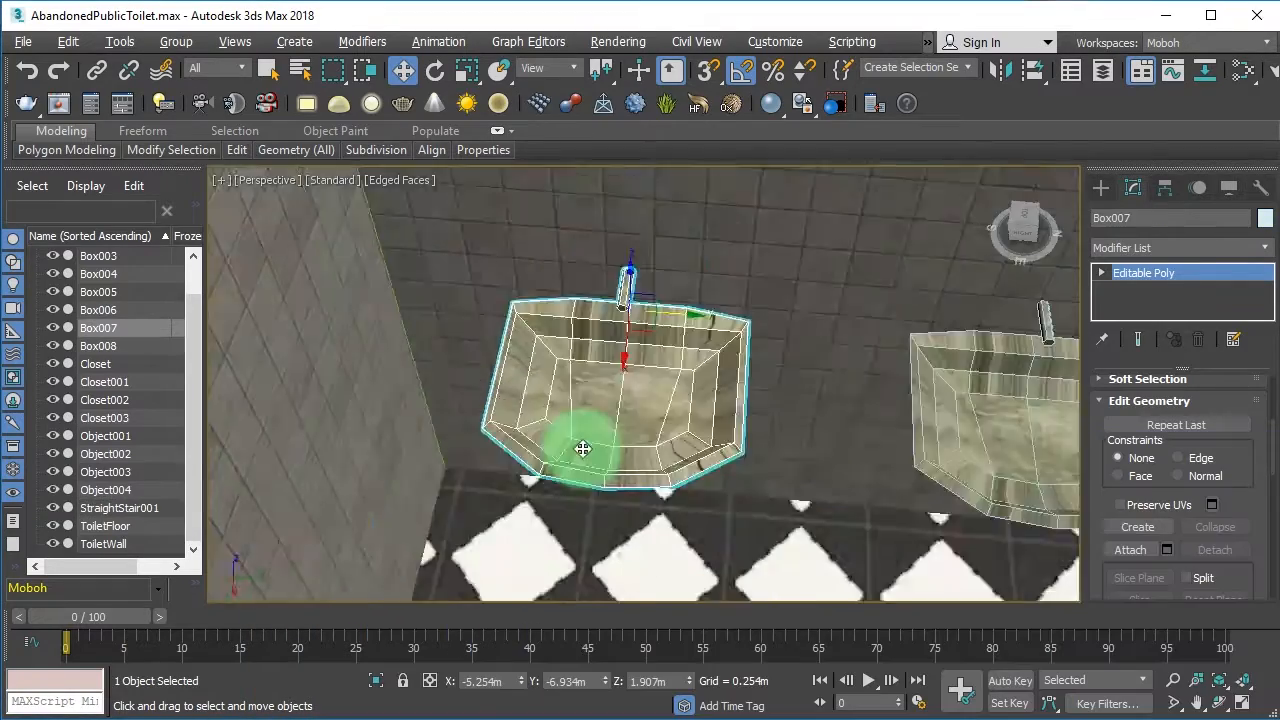
Step: Apply AbandonedPublicToiletTexture3.jpg to the row of pink urinals along the wall
{"action": "middle_click_drag", "start_coordinate": [583, 449], "coordinate": [650, 430], "text": "alt"}
{"action": "left_click", "coordinate": [640, 410]}
{"action": "key", "text": "alt+Tab"}
{"action": "left_click", "coordinate": [1093, 615]}
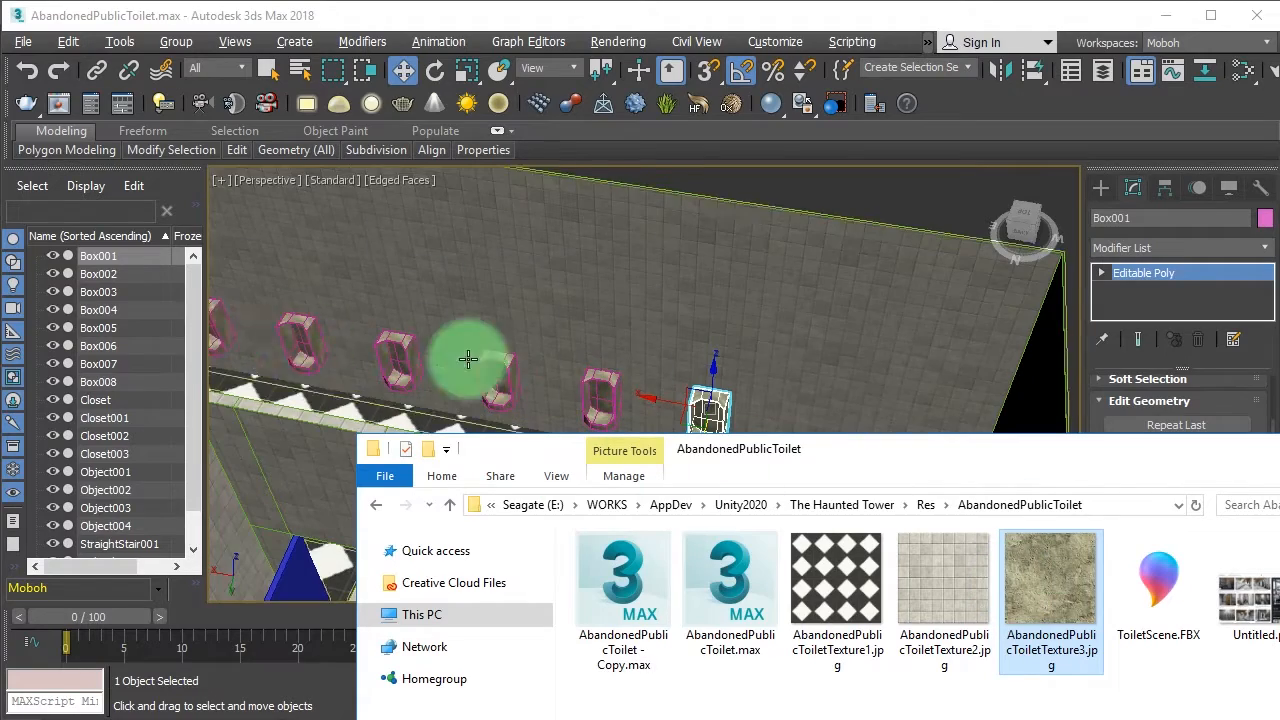
{"action": "scroll", "coordinate": [468, 358], "scroll_direction": "down", "scroll_amount": 5}
{"action": "left_click", "coordinate": [800, 20]}
Step: Apply AbandonedPublicToiletTexture3.jpg to the toilet closets inside the stalls
{"action": "middle_click_drag", "start_coordinate": [500, 357], "coordinate": [520, 350], "text": "alt"}
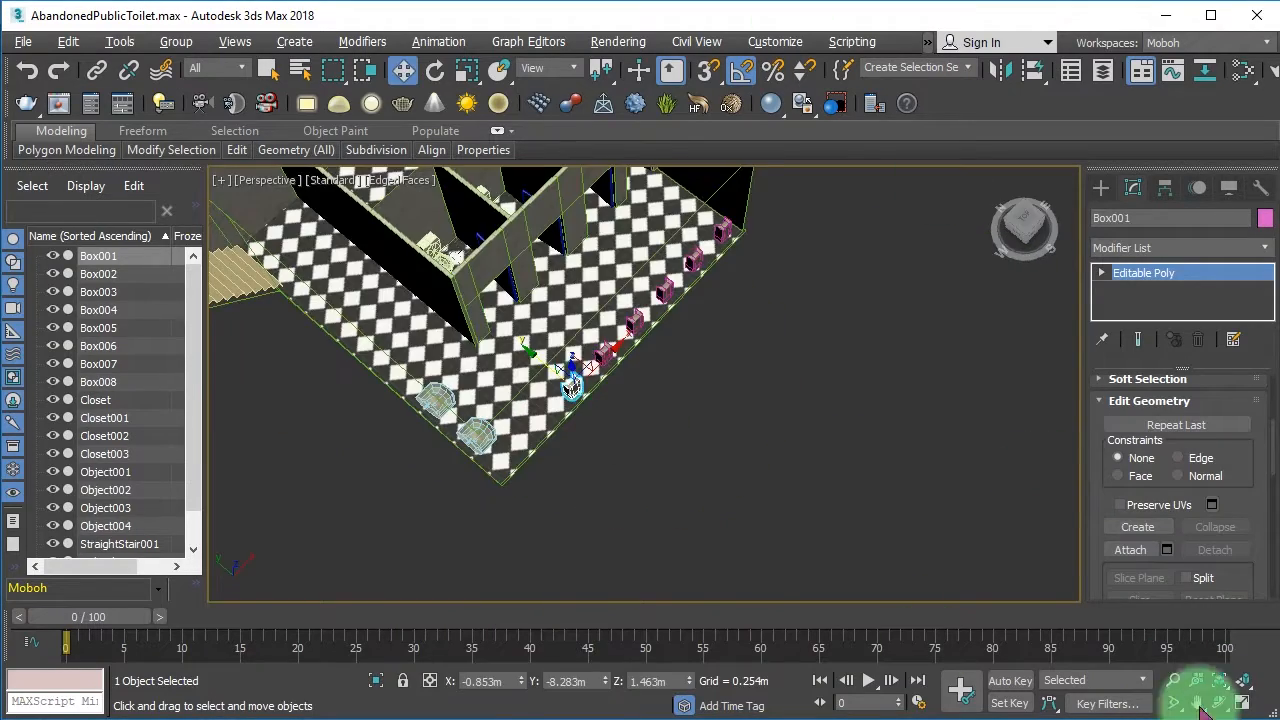
{"action": "scroll", "coordinate": [700, 294], "scroll_direction": "up", "scroll_amount": 5}
{"action": "key", "text": "alt+Tab"}
{"action": "left_click", "coordinate": [1060, 632]}
{"action": "middle_click_drag", "start_coordinate": [515, 440], "coordinate": [529, 434], "text": "alt"}
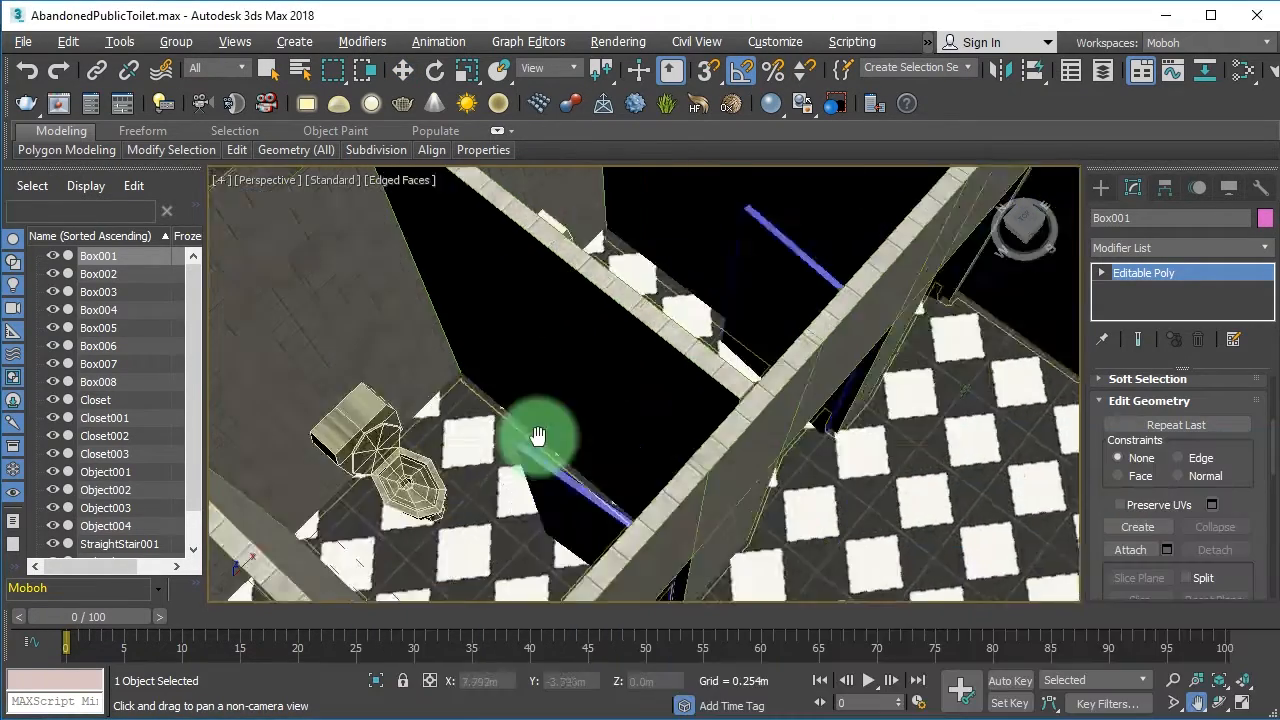
{"action": "key", "text": "alt+Tab"}
{"action": "left_click", "coordinate": [1093, 590]}
{"action": "left_click_drag", "start_coordinate": [480, 527], "coordinate": [663, 443]}
Step: Select the four closets, the stairs and the six urinals together and add a UVW Map modifier to them
{"action": "key", "text": "w"}
{"action": "left_click", "coordinate": [443, 471], "text": "ctrl"}
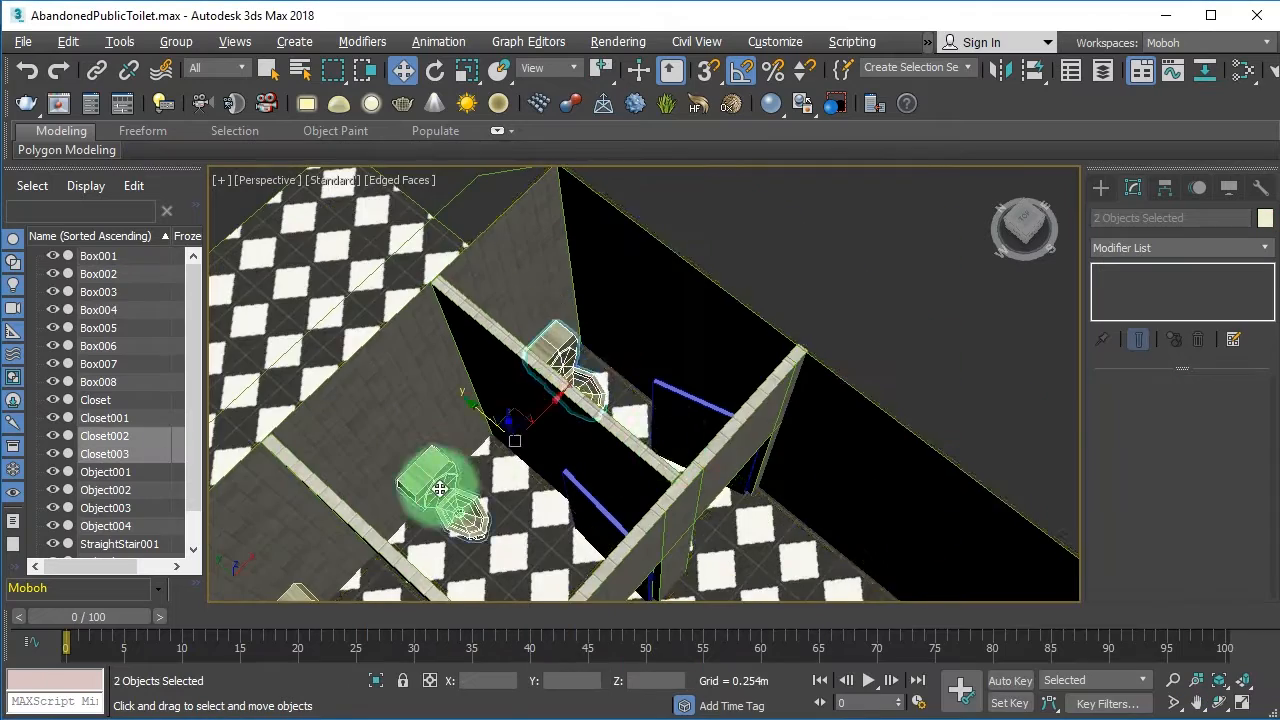
{"action": "scroll", "coordinate": [343, 583], "scroll_direction": "down", "scroll_amount": 5}
{"action": "left_click", "coordinate": [343, 583], "text": "ctrl"}
{"action": "scroll", "coordinate": [458, 548], "scroll_direction": "up", "scroll_amount": 5}
{"action": "middle_click_drag", "start_coordinate": [580, 420], "coordinate": [1246, 603], "text": "alt"}
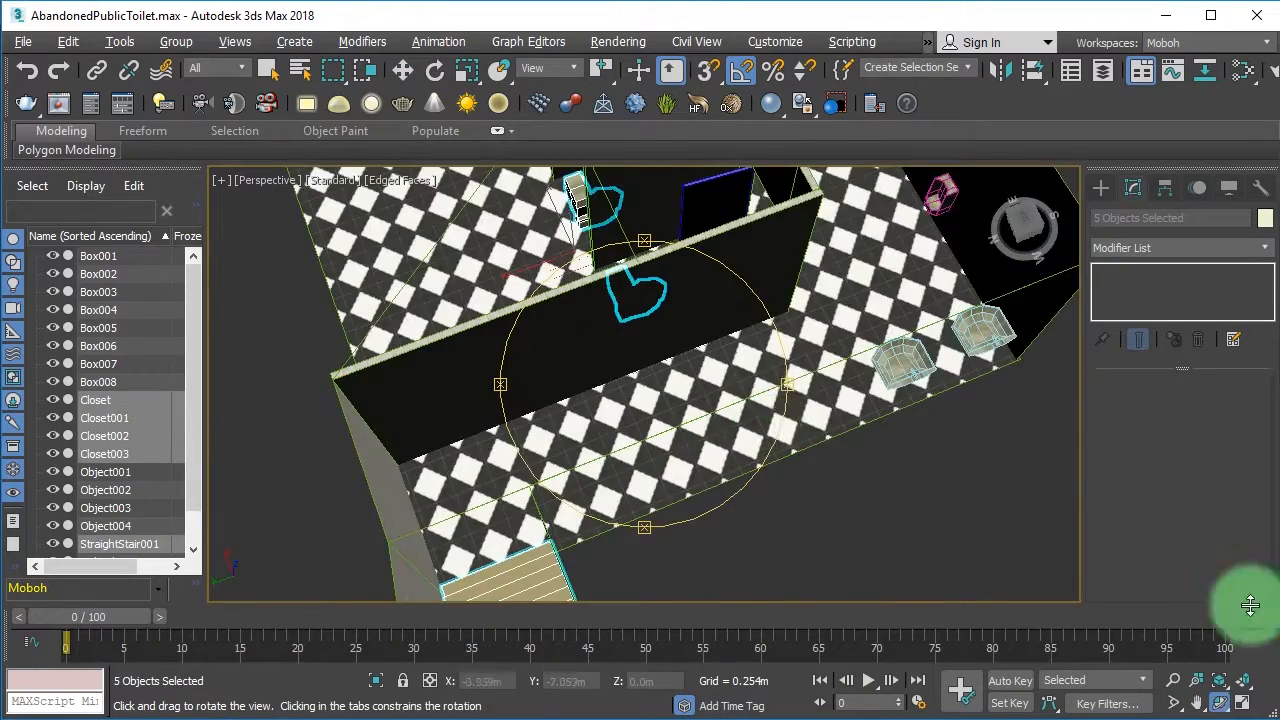
{"action": "middle_click_drag", "start_coordinate": [650, 520], "coordinate": [748, 494]}
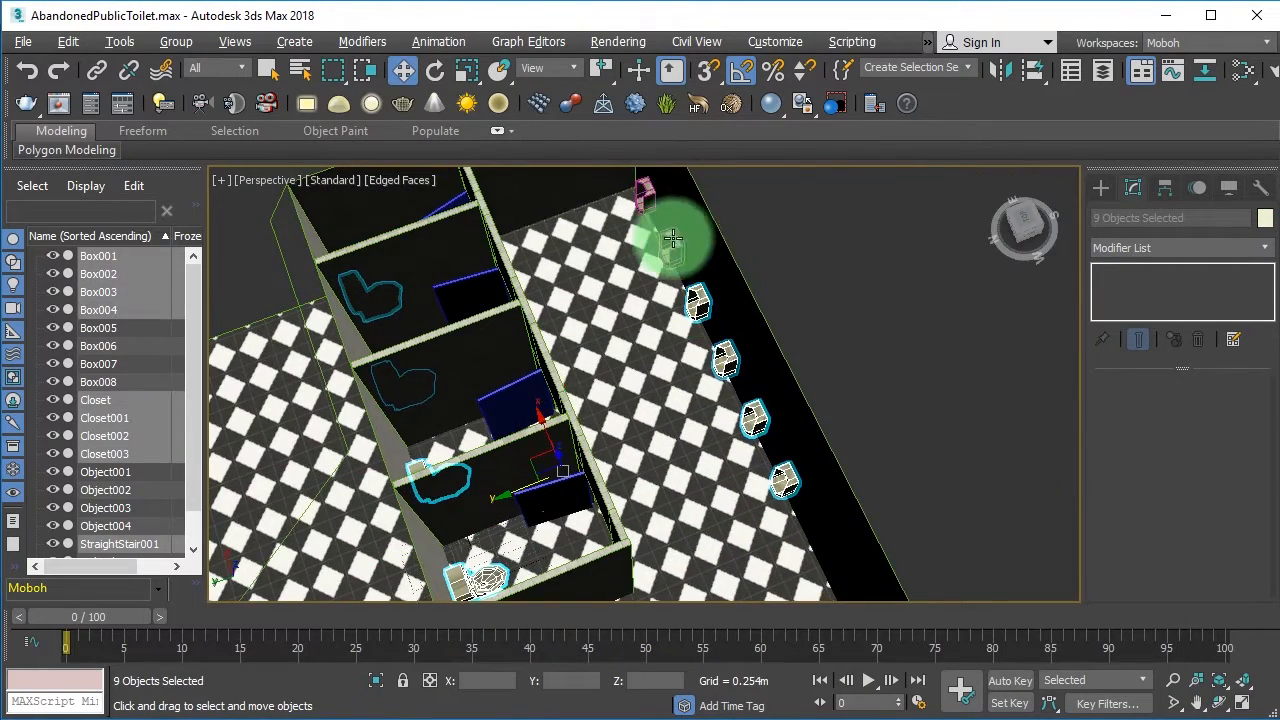
{"action": "left_click", "coordinate": [1180, 247]}
{"action": "scroll", "coordinate": [1223, 651], "scroll_direction": "down", "scroll_amount": 2}
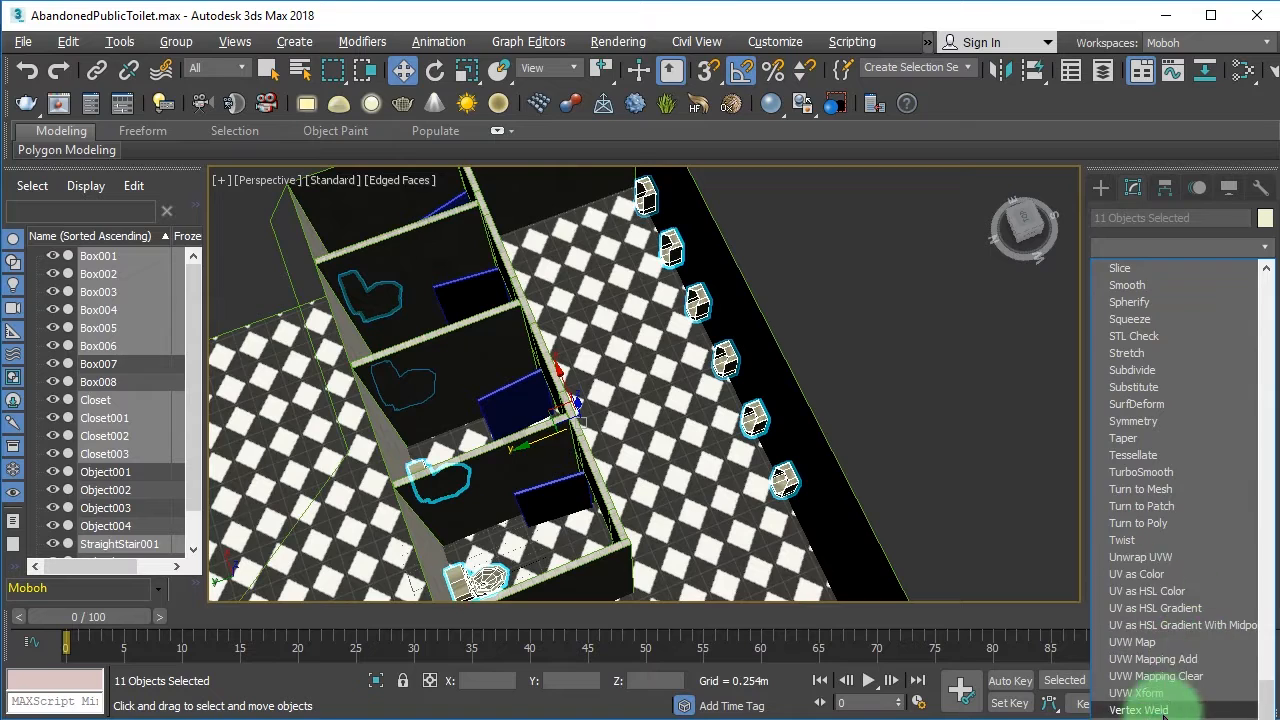
{"action": "left_click", "coordinate": [1132, 642]}
{"action": "scroll", "coordinate": [720, 477], "scroll_direction": "up", "scroll_amount": 8}
Step: Convert the selected closets, stairs and urinals to editable polys and save the scene
{"action": "right_click", "coordinate": [511, 381]}
{"action": "mouse_move", "coordinate": [688, 592]}
{"action": "left_click", "coordinate": [771, 604]}
{"action": "scroll", "coordinate": [788, 510], "scroll_direction": "down", "scroll_amount": 10}
{"action": "key", "text": "ctrl+s"}
Step: Search images for "seamless rust metal texture" to use on the blue stall doors
{"action": "left_click", "coordinate": [410, 336]}
{"action": "left_click", "coordinate": [536, 387]}
{"action": "scroll", "coordinate": [536, 387], "scroll_direction": "up", "scroll_amount": 5}
{"action": "middle_click_drag", "start_coordinate": [872, 523], "coordinate": [665, 422], "text": "alt"}
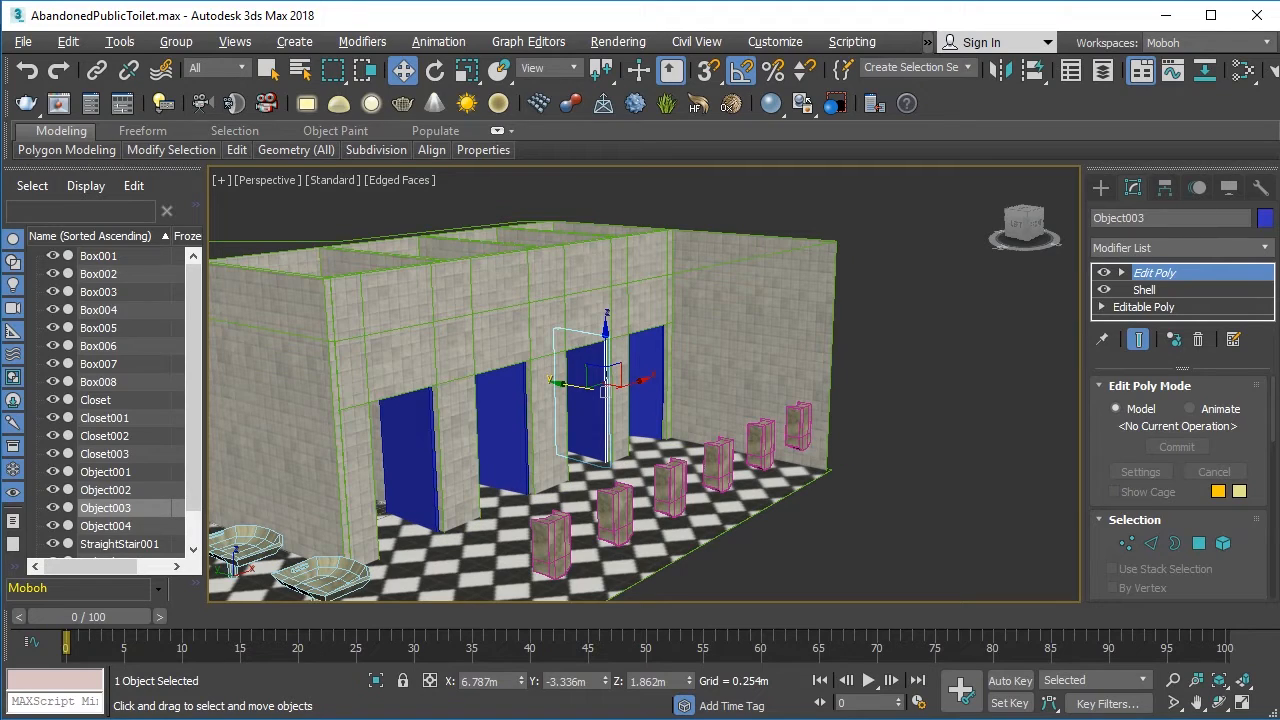
{"action": "left_click", "coordinate": [244, 92]}
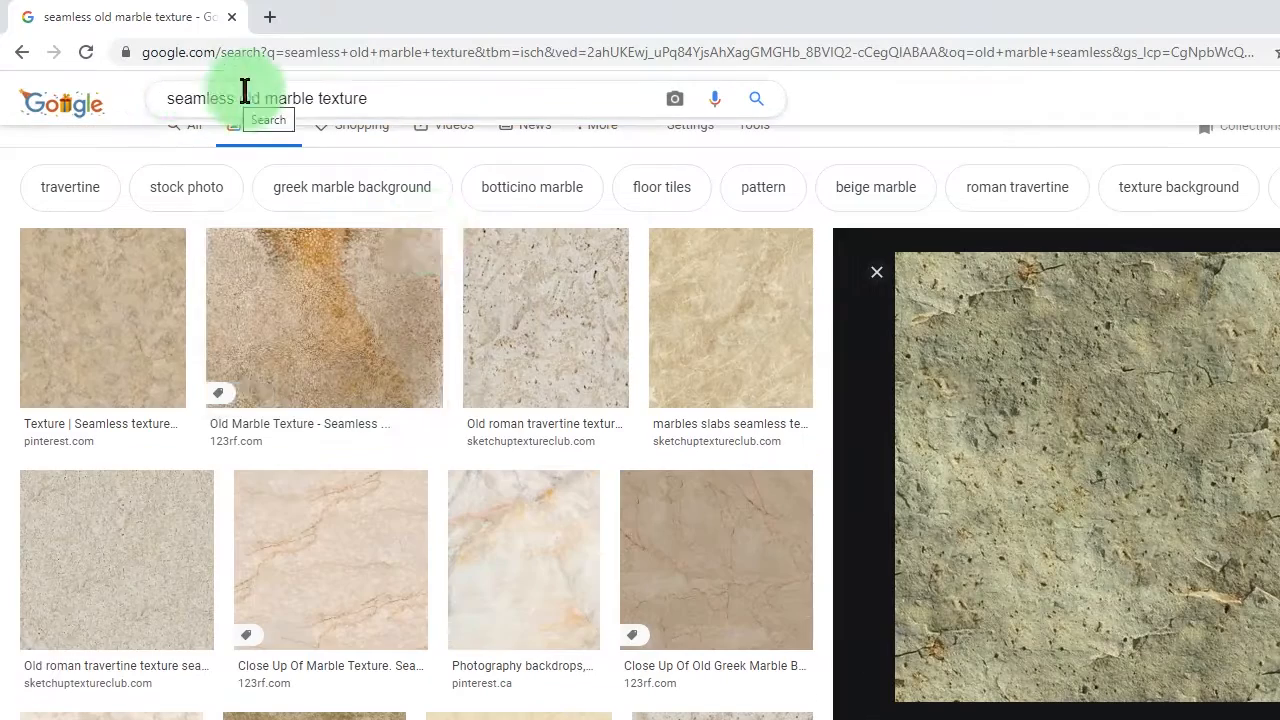
{"action": "type", "text": "rust marble texture"}
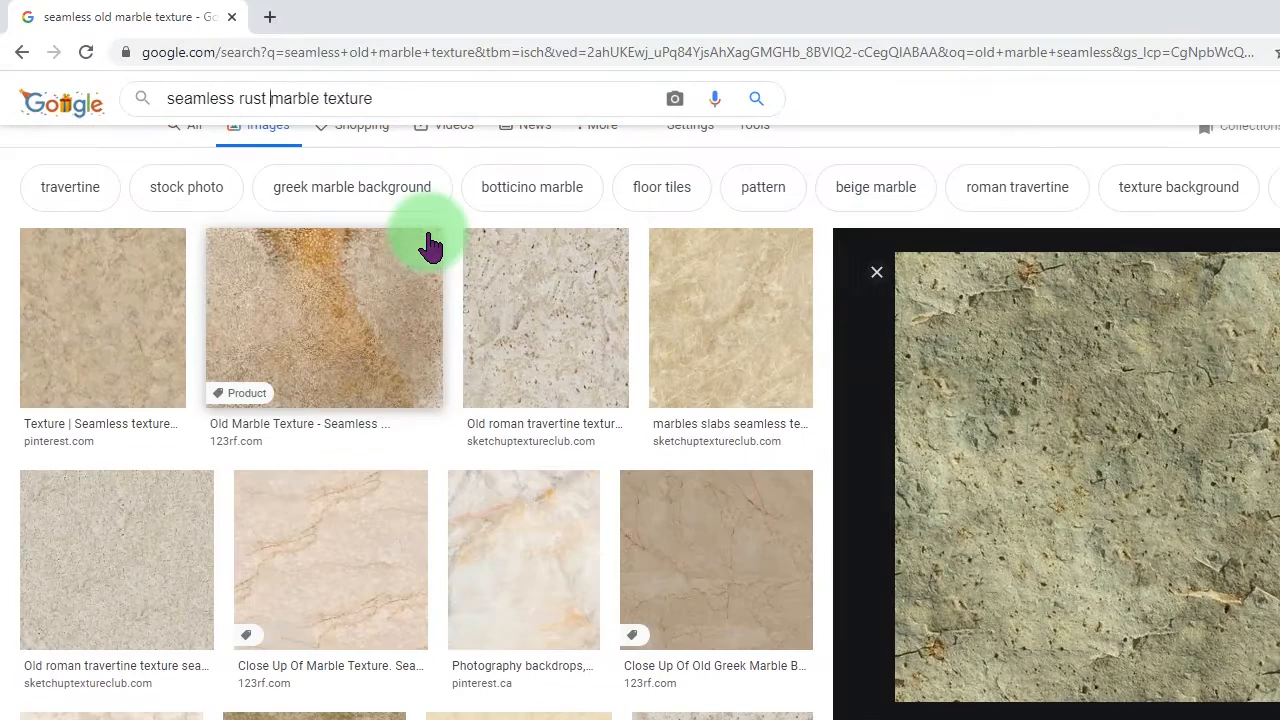
{"action": "key", "text": "ctrl+Delete"}
{"action": "type", "text": "metal"}
{"action": "key", "text": "Return"}
{"action": "scroll", "coordinate": [923, 563], "scroll_direction": "down", "scroll_amount": 5}
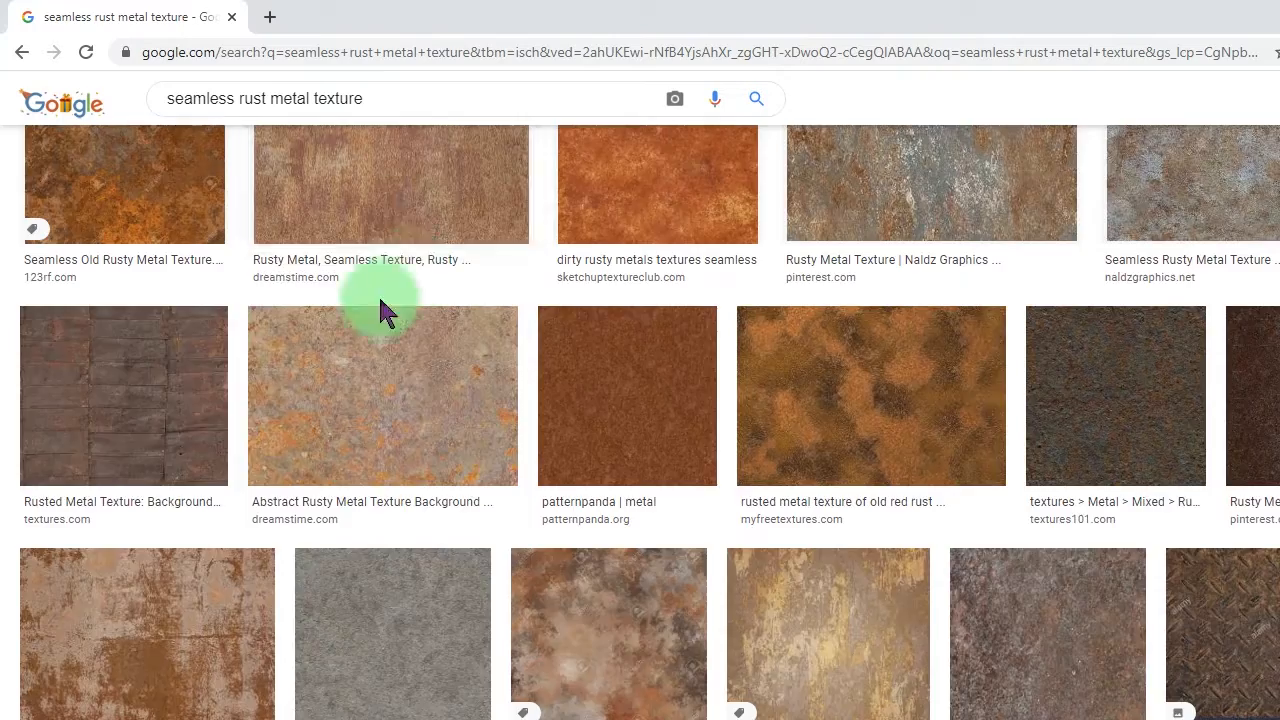
Step: Save a rusty metal picture from the results as AbandonedPublicToiletTexture4.jpg in the project folder
{"action": "left_click", "coordinate": [390, 205]}
{"action": "left_click", "coordinate": [230, 605]}
{"action": "scroll", "coordinate": [510, 495], "scroll_direction": "down", "scroll_amount": 2}
{"action": "left_click_drag", "start_coordinate": [1070, 288], "coordinate": [951, 471]}
{"action": "left_click", "coordinate": [672, 410]}
{"action": "type", "text": "4"}
{"action": "key", "text": "Return"}
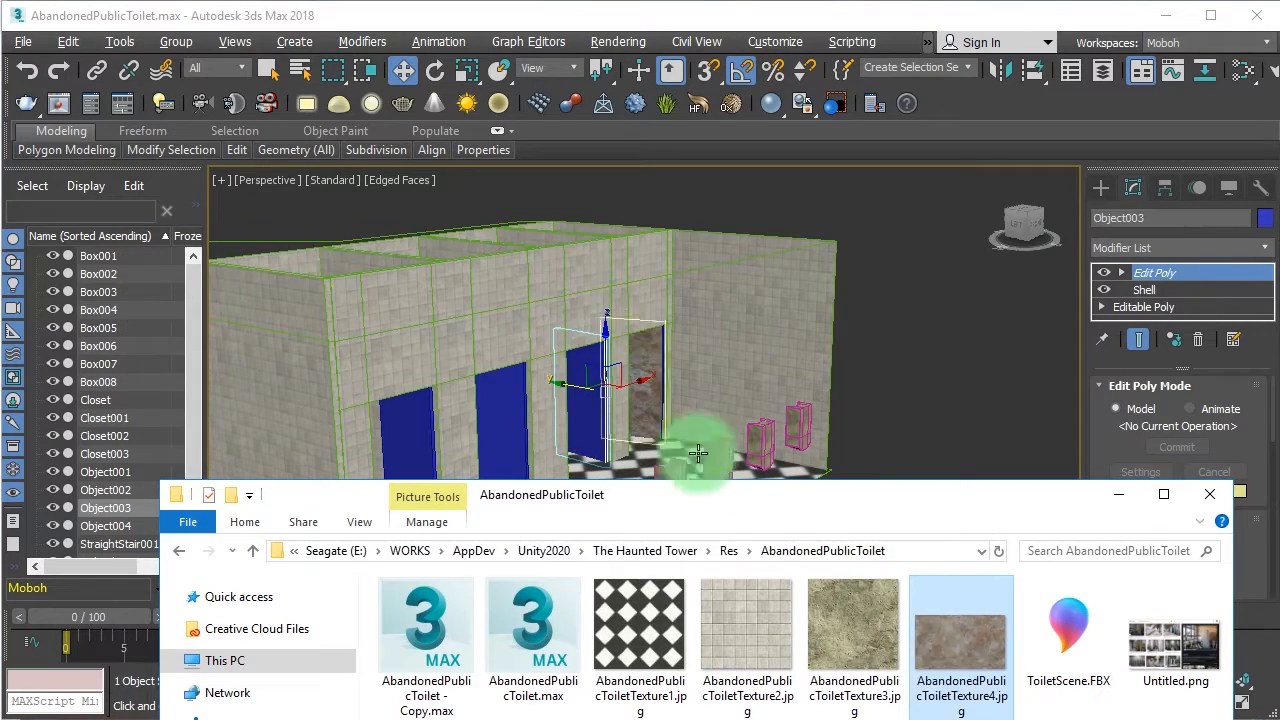
Step: Apply AbandonedPublicToiletTexture4.jpg to the stall doors and add a UVW Map with Box mapping to all four
{"action": "left_click_drag", "start_coordinate": [513, 445], "coordinate": [418, 423]}
{"action": "left_click", "coordinate": [1180, 247]}
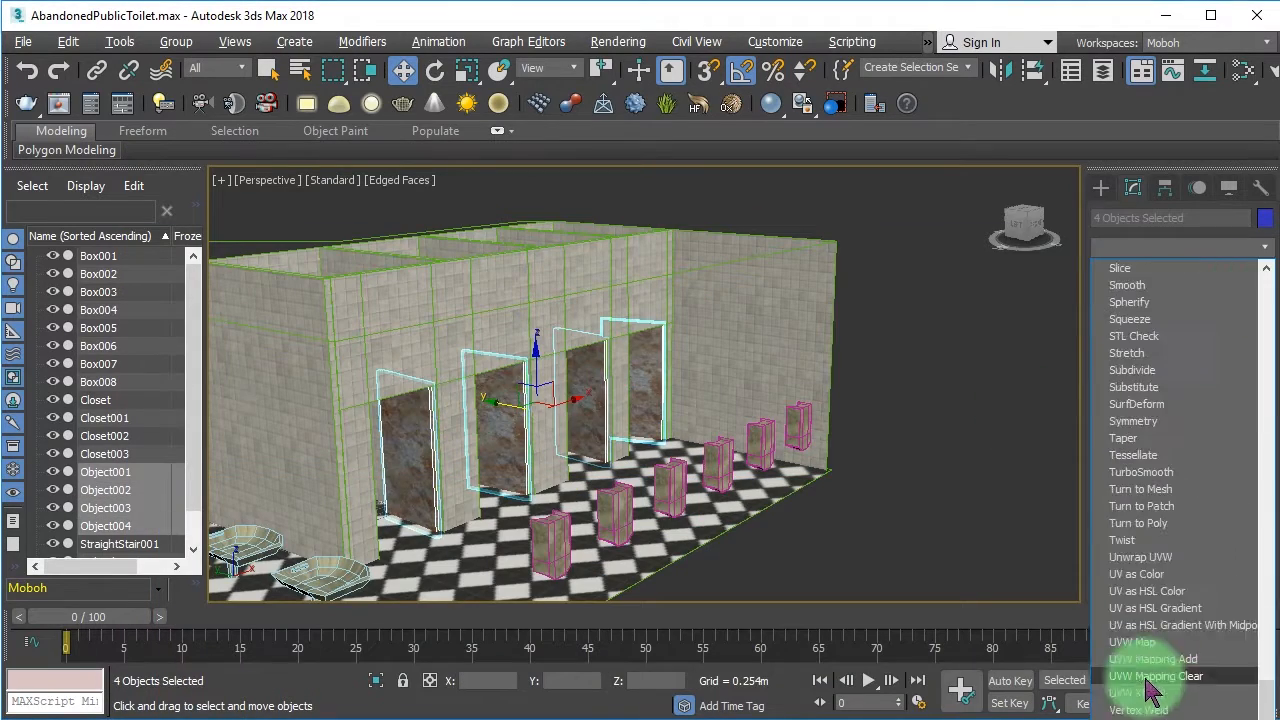
{"action": "left_click", "coordinate": [1148, 676]}
{"action": "left_click", "coordinate": [1160, 500]}
Step: Scale the UVW Map gizmo of the four doors to adjust the rust texture size, and deselect them
{"action": "right_click", "coordinate": [700, 423]}
{"action": "left_click", "coordinate": [771, 486]}
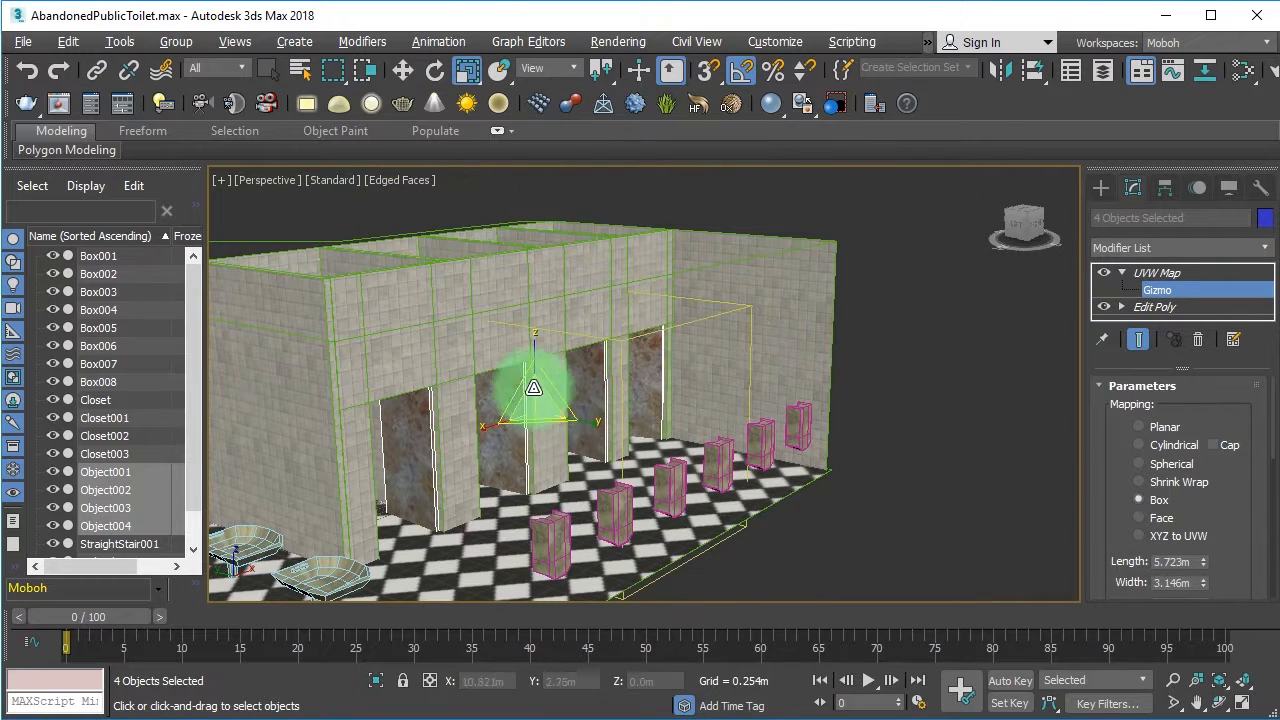
{"action": "scroll", "coordinate": [700, 455], "scroll_direction": "down", "scroll_amount": 5}
{"action": "left_click", "coordinate": [789, 471]}
{"action": "middle_click_drag", "start_coordinate": [789, 471], "coordinate": [494, 417], "text": "alt"}
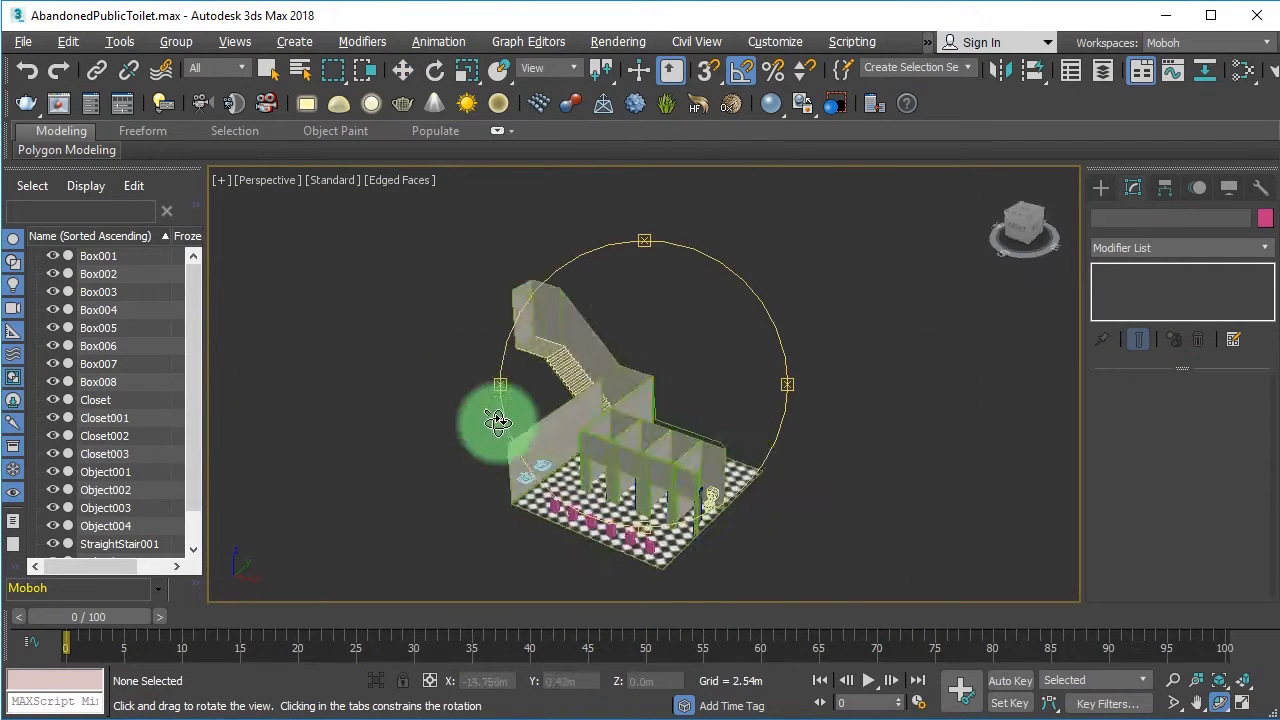
Step: Select all objects and export the selection to ToiletScene.FBX in the project folder
{"action": "scroll", "coordinate": [700, 380], "scroll_direction": "down", "scroll_amount": 3}
{"action": "key", "text": "ctrl+a"}
{"action": "left_click", "coordinate": [22, 41]}
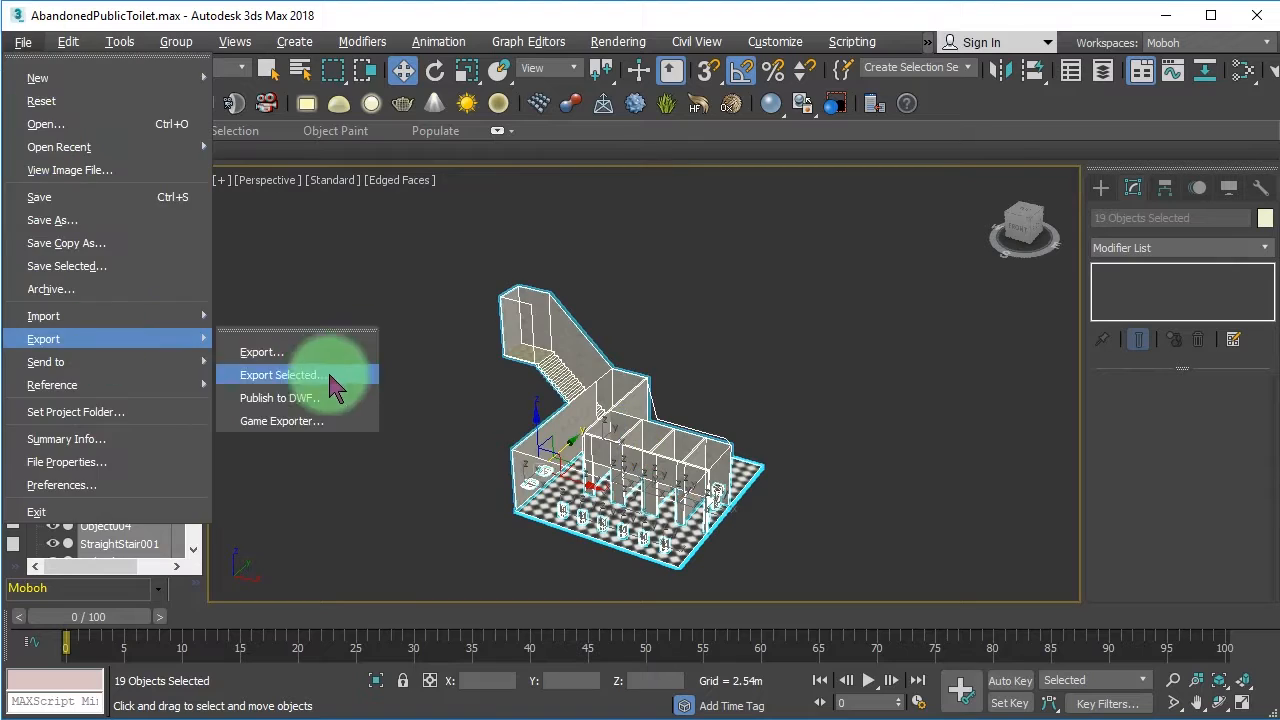
{"action": "left_click", "coordinate": [318, 375]}
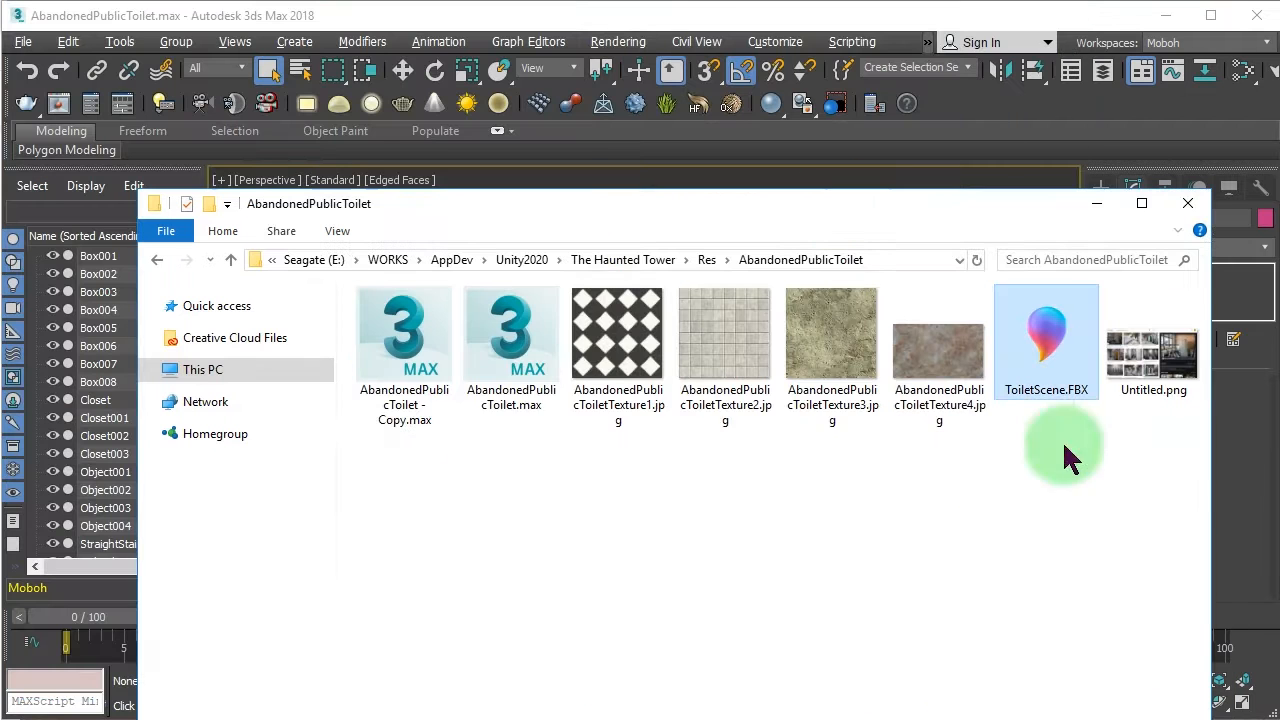
Step: Copy ToiletScene.FBX and the four texture images into the Models folder, replacing the existing FBX, and switch to Unity
{"action": "right_click", "coordinate": [815, 350]}
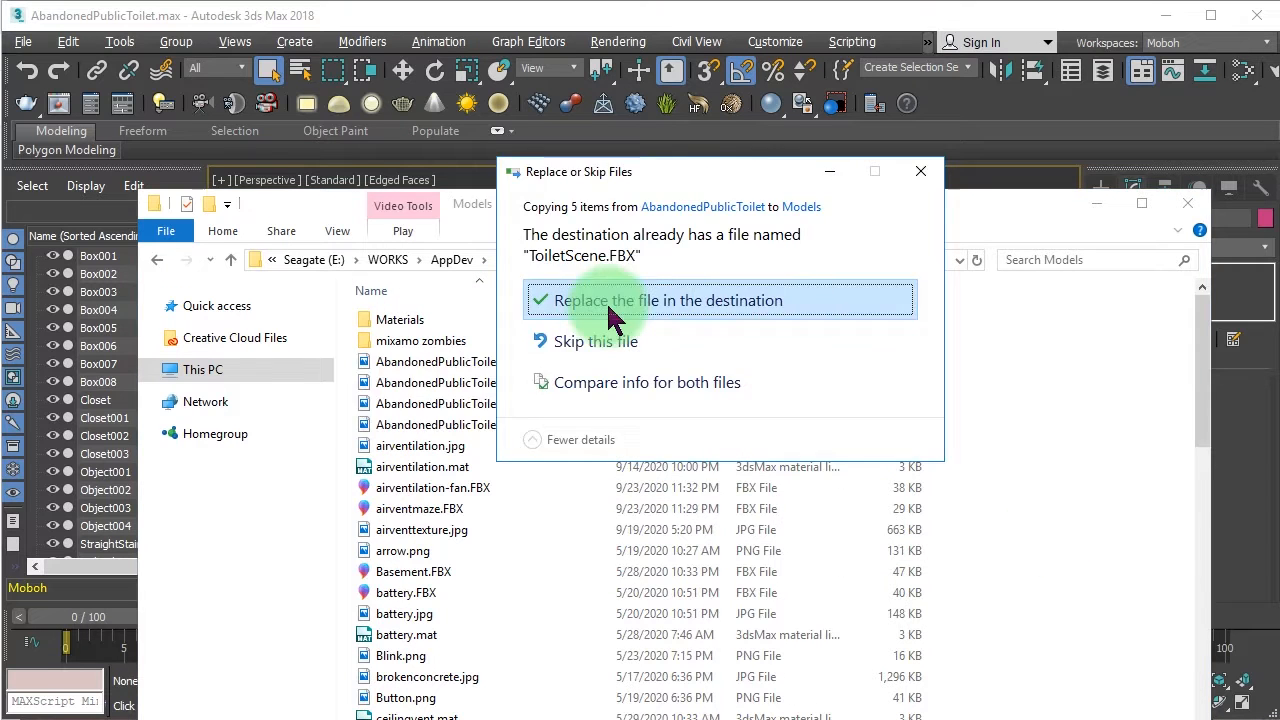
{"action": "left_click", "coordinate": [612, 318]}
{"action": "left_click", "coordinate": [958, 640]}
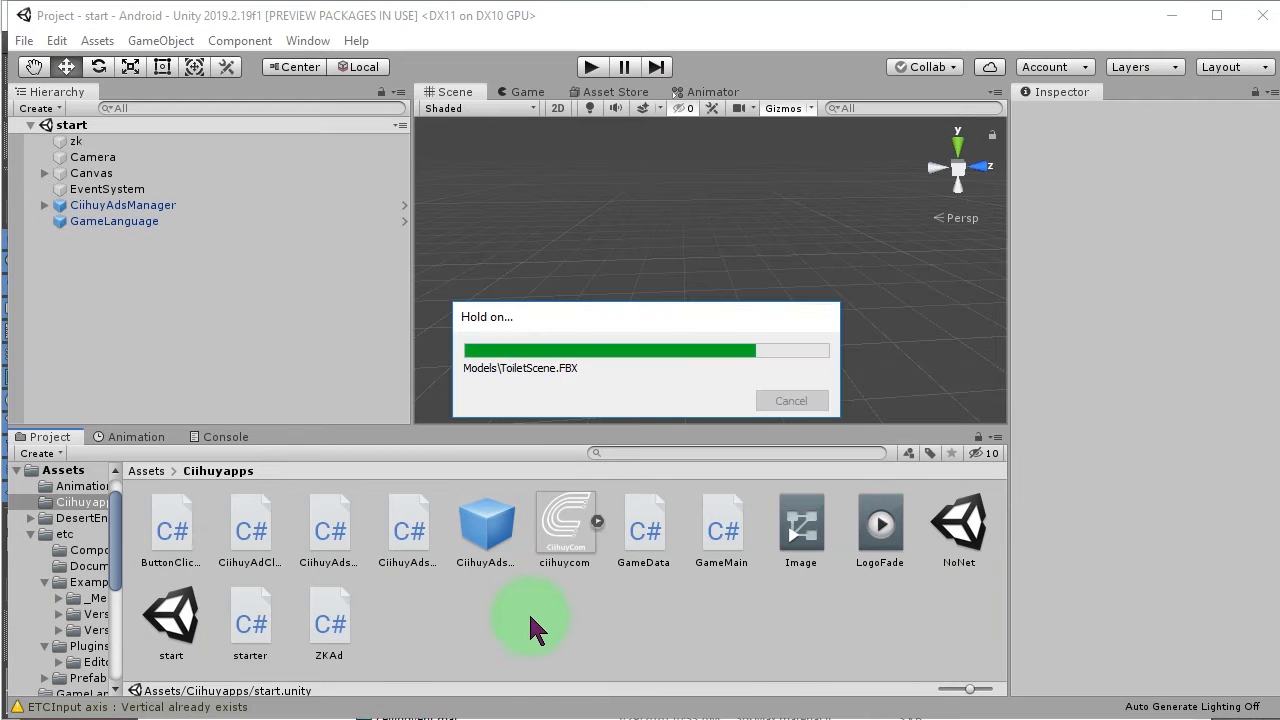
Step: Open the GameScene7 scene from the project's Assets folder
{"action": "left_click", "coordinate": [145, 470]}
{"action": "scroll", "coordinate": [472, 597], "scroll_direction": "down", "scroll_amount": 3}
{"action": "double_click", "coordinate": [414, 594]}
Step: Examine the textured ToiletScene model in the scene, focusing on the stalls, closets and doors
{"action": "left_click_drag", "start_coordinate": [762, 366], "coordinate": [541, 484], "text": "alt"}
{"action": "scroll", "coordinate": [620, 290], "scroll_direction": "down", "scroll_amount": 5}
{"action": "left_click_drag", "start_coordinate": [620, 290], "coordinate": [720, 300], "text": "alt"}
{"action": "scroll", "coordinate": [695, 280], "scroll_direction": "up", "scroll_amount": 5}
{"action": "left_click", "coordinate": [697, 277]}
{"action": "key", "text": "f"}
{"action": "left_click_drag", "start_coordinate": [574, 320], "coordinate": [646, 349], "text": "alt"}
{"action": "left_click", "coordinate": [534, 320]}
{"action": "left_click_drag", "start_coordinate": [534, 320], "coordinate": [865, 360], "text": "alt"}
{"action": "right_click_drag", "start_coordinate": [865, 350], "coordinate": [805, 356], "text": "alt"}
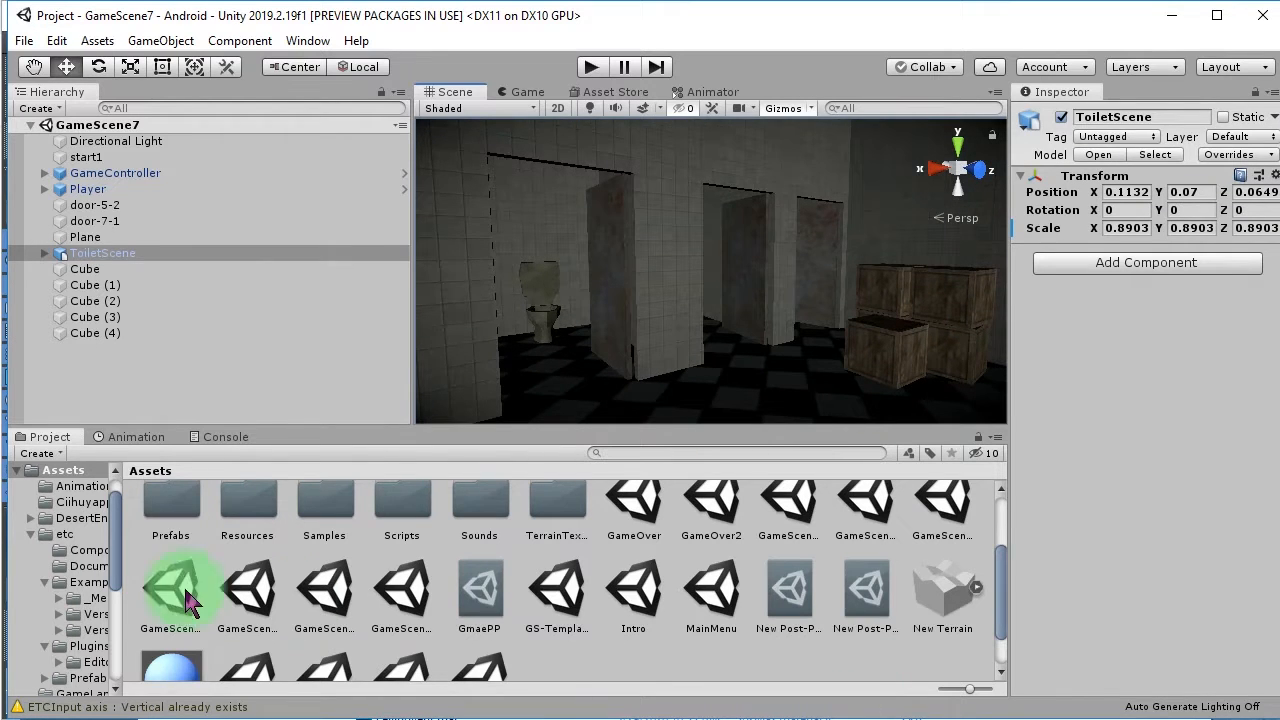
Step: Open the start scene from Ciihuyapps and play the game through to the toilet level
{"action": "double_click", "coordinate": [190, 600]}
{"action": "double_click", "coordinate": [171, 614]}
{"action": "left_click", "coordinate": [591, 66]}
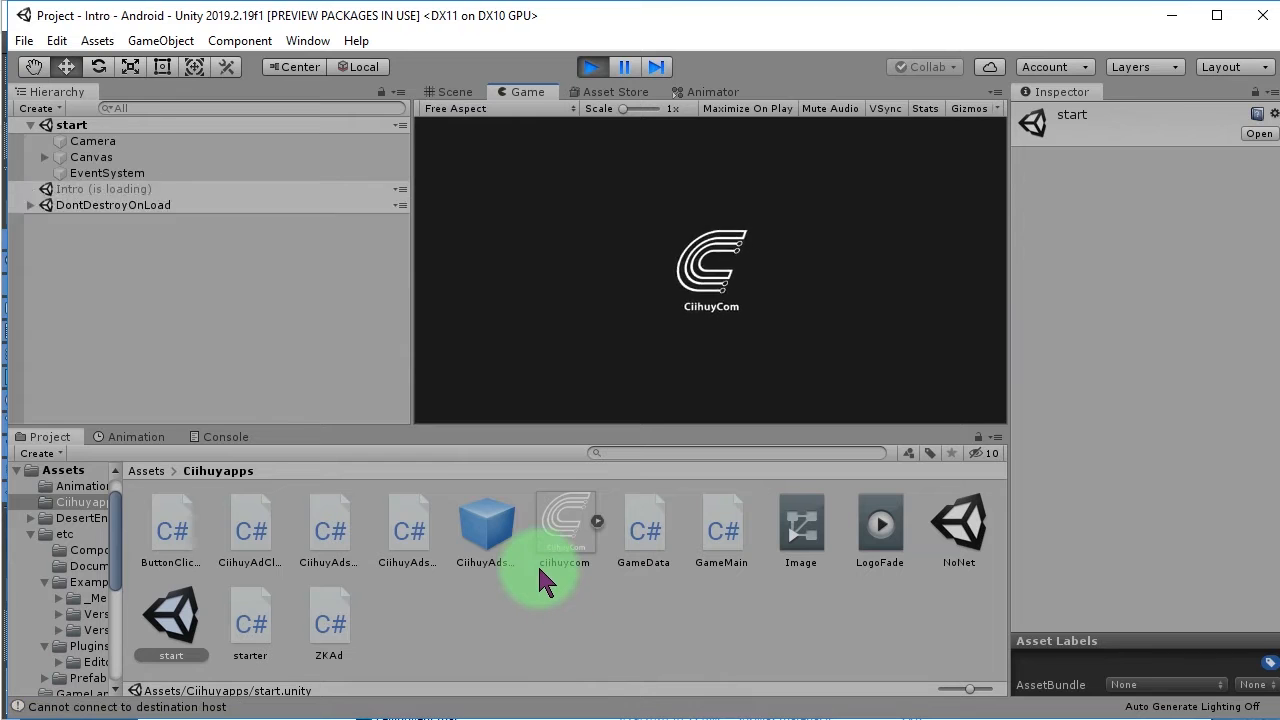
{"action": "left_click", "coordinate": [466, 400]}
{"action": "left_click", "coordinate": [551, 318]}
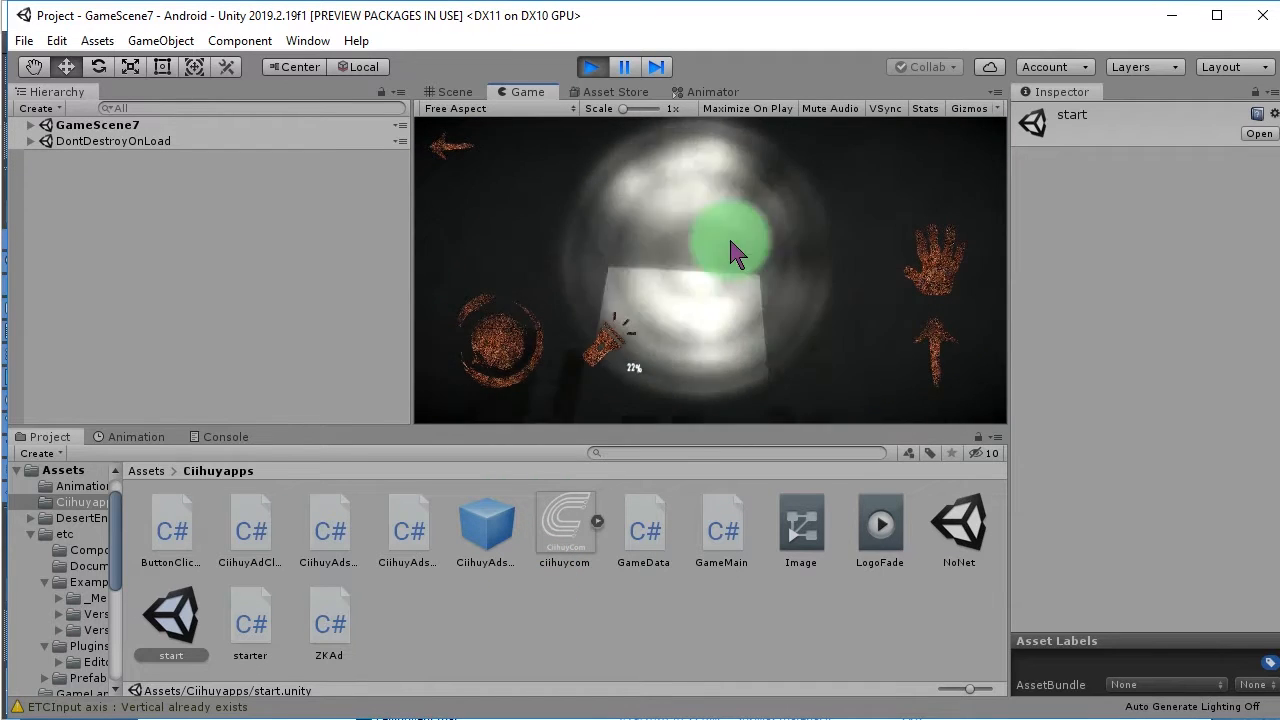
Step: Look around the toilet level in the running game and stop play mode
{"action": "left_click_drag", "start_coordinate": [747, 225], "coordinate": [738, 58]}
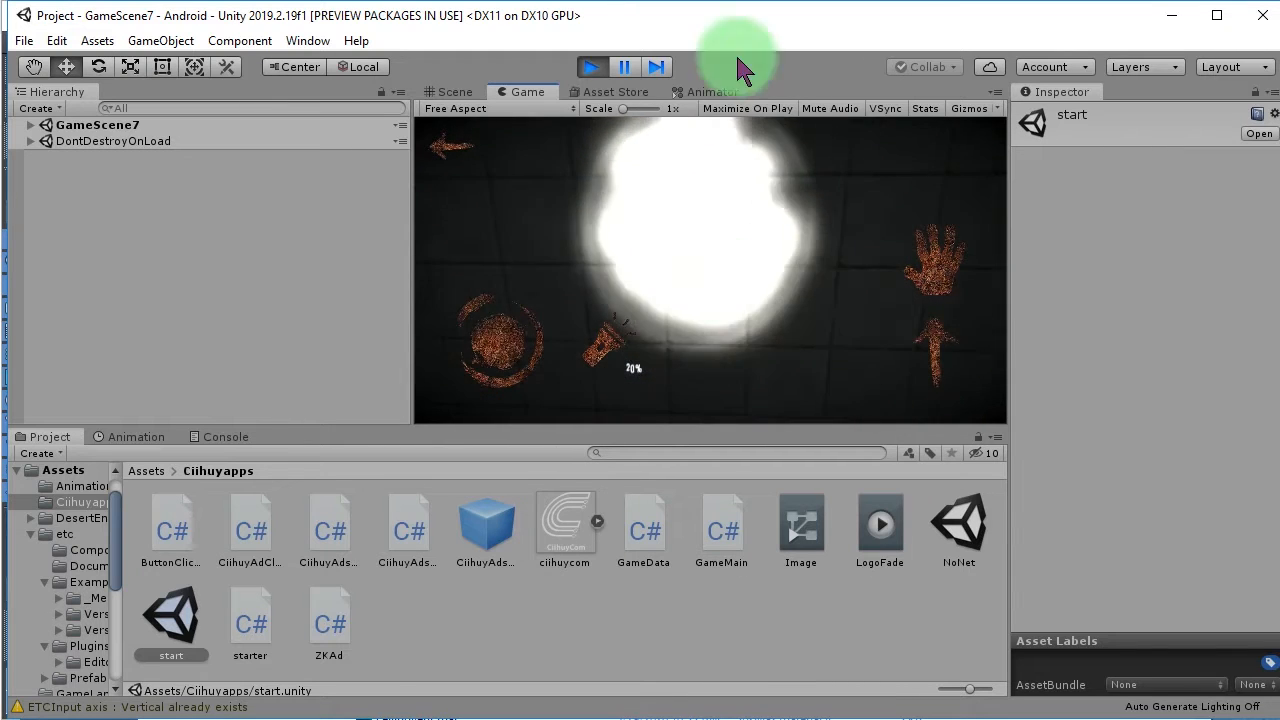
{"action": "left_click_drag", "start_coordinate": [549, 310], "coordinate": [760, 284]}
{"action": "left_click", "coordinate": [592, 68]}
Step: Open the GameScene7 scene and check the light settings of the Spot Light under the Player's Main Camera
{"action": "left_click", "coordinate": [146, 471]}
{"action": "scroll", "coordinate": [391, 622], "scroll_direction": "down", "scroll_amount": 3}
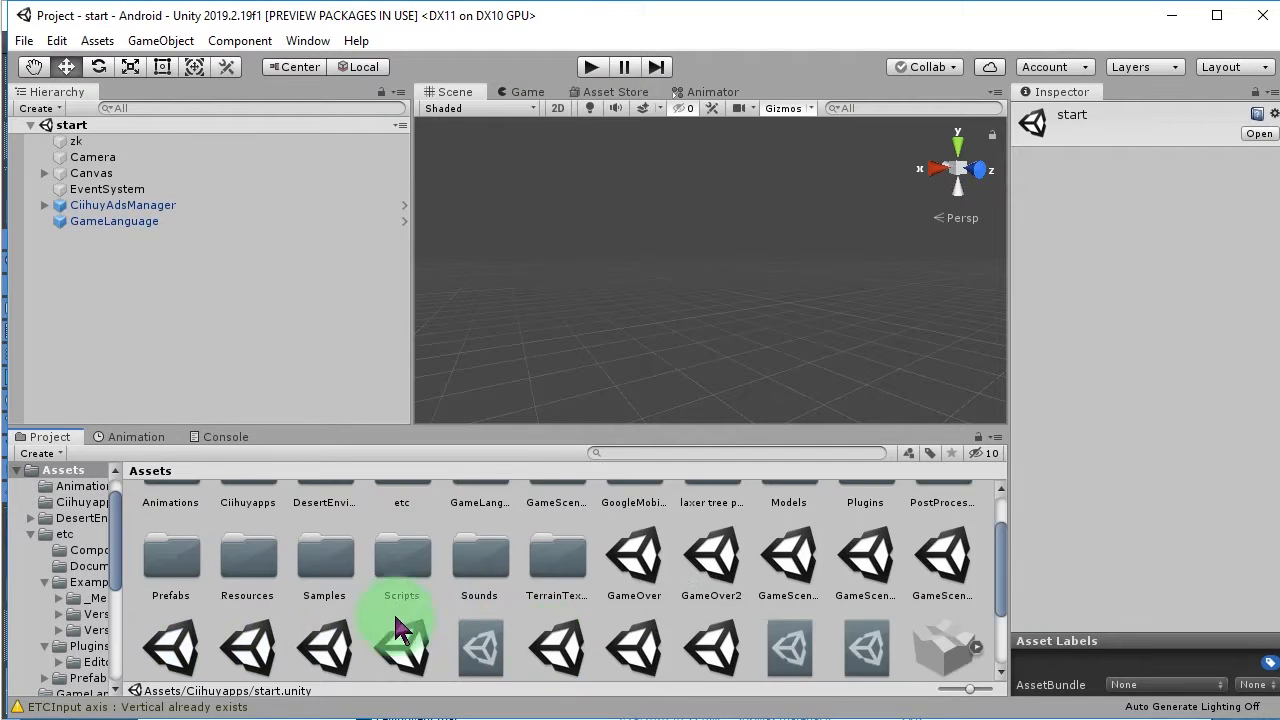
{"action": "double_click", "coordinate": [402, 538]}
{"action": "left_click", "coordinate": [59, 205]}
{"action": "left_click", "coordinate": [126, 221]}
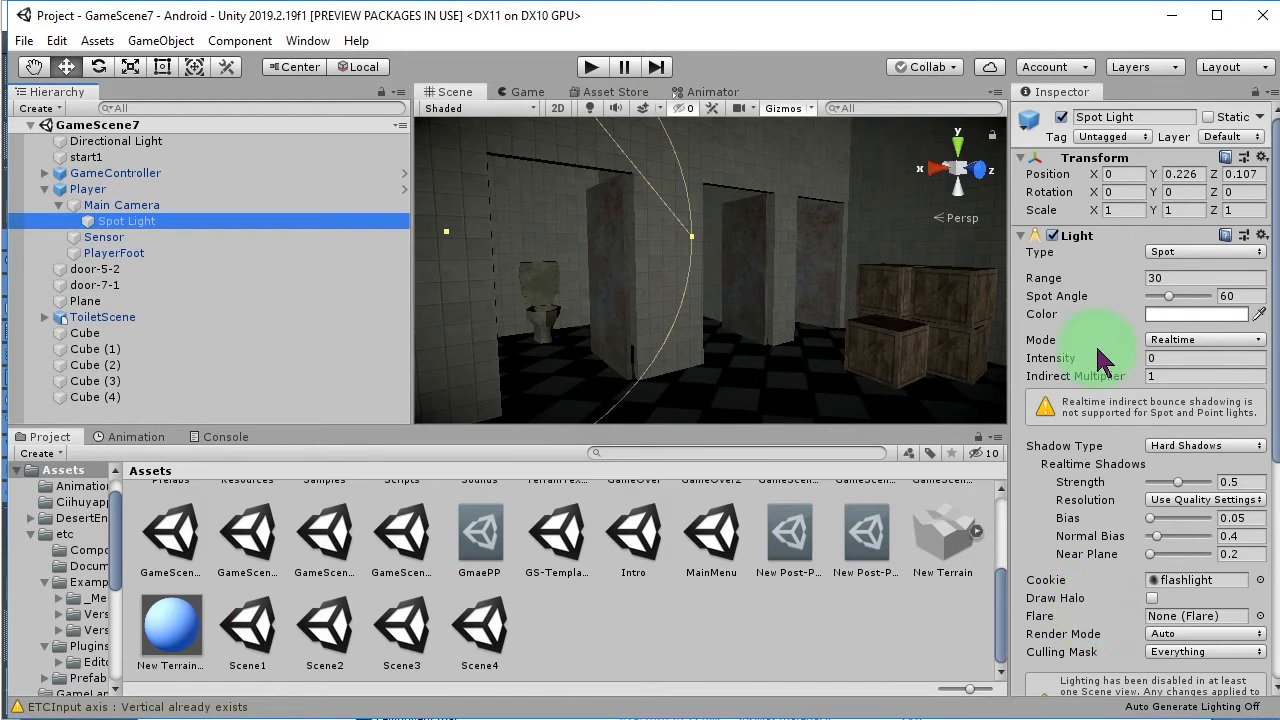
{"action": "left_click", "coordinate": [637, 621]}
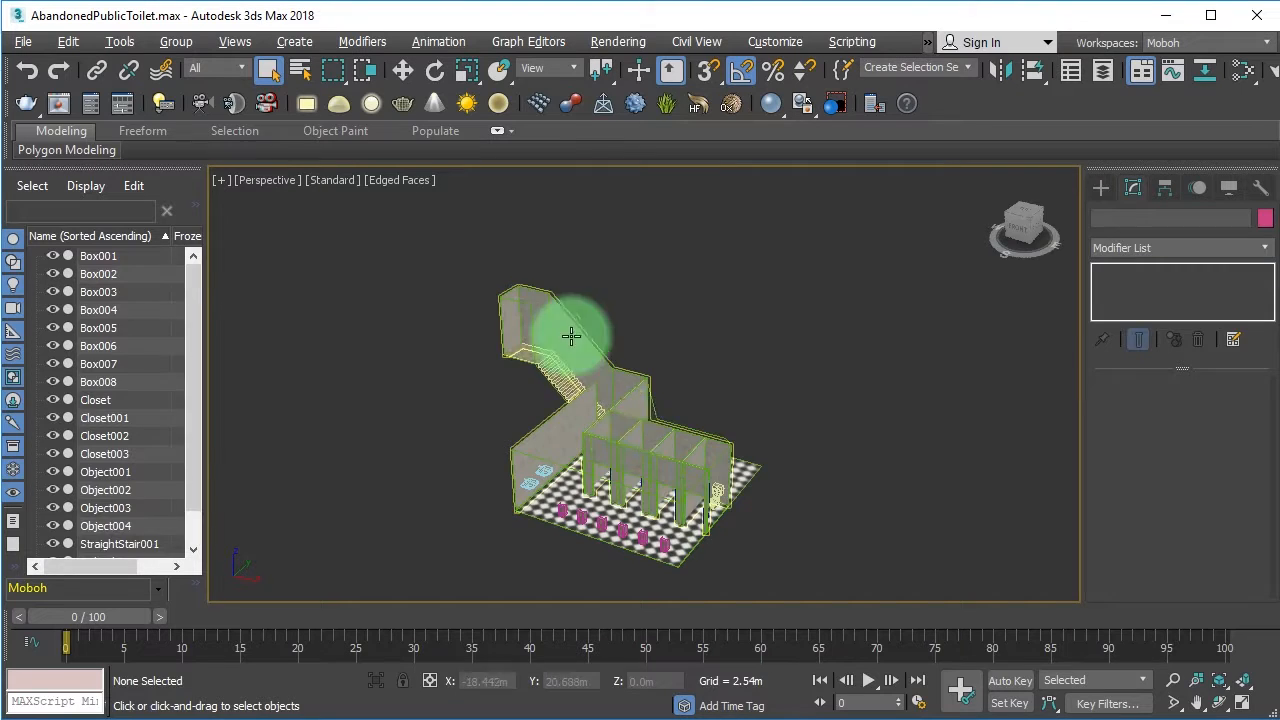
Step: Switch to 3ds Max and lower the upper vertices of ToiletWall along the stairs, hall and stalls
{"action": "left_click", "coordinate": [571, 334]}
{"action": "key", "text": "f"}
{"action": "scroll", "coordinate": [714, 425], "scroll_direction": "down", "scroll_amount": 2}
{"action": "middle_click_drag", "start_coordinate": [714, 425], "coordinate": [650, 482]}
{"action": "key", "text": "1"}
{"action": "left_click_drag", "start_coordinate": [436, 263], "coordinate": [573, 320]}
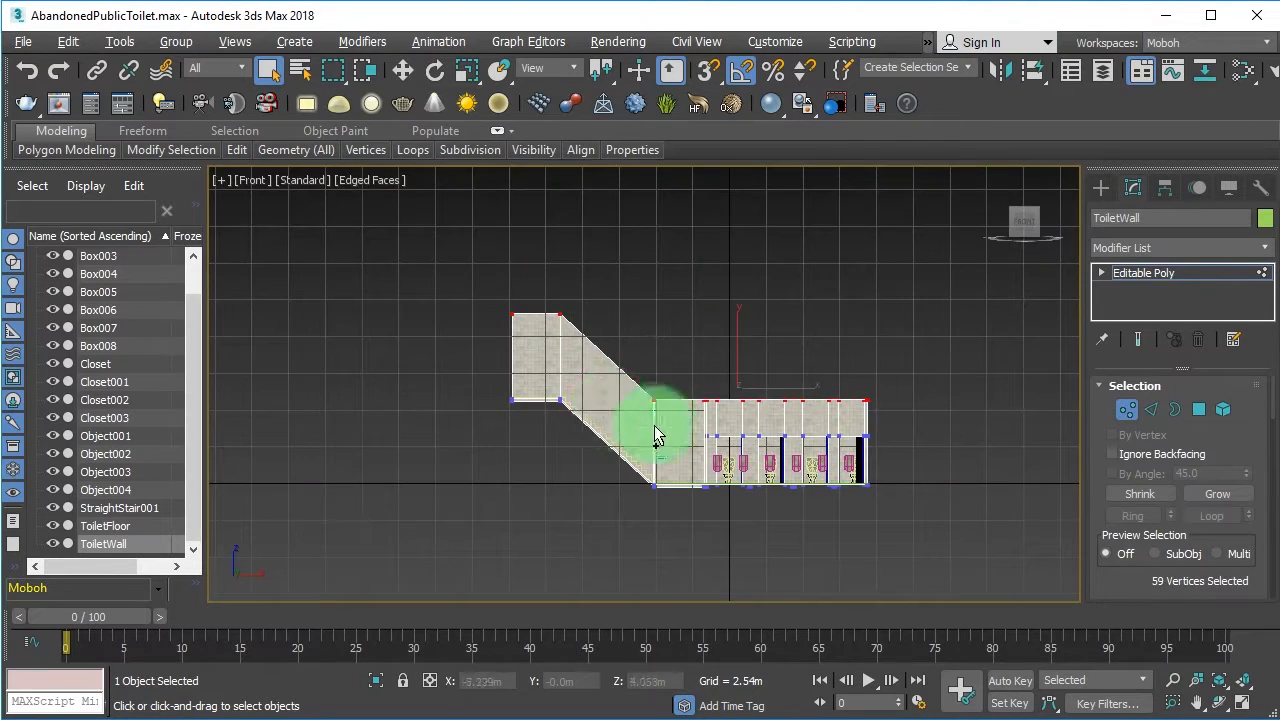
{"action": "scroll", "coordinate": [655, 426], "scroll_direction": "up", "scroll_amount": 3}
{"action": "middle_click_drag", "start_coordinate": [655, 426], "coordinate": [438, 397]}
{"action": "right_click", "coordinate": [655, 303]}
{"action": "left_click", "coordinate": [680, 330]}
{"action": "left_click_drag", "start_coordinate": [607, 282], "coordinate": [607, 300]}
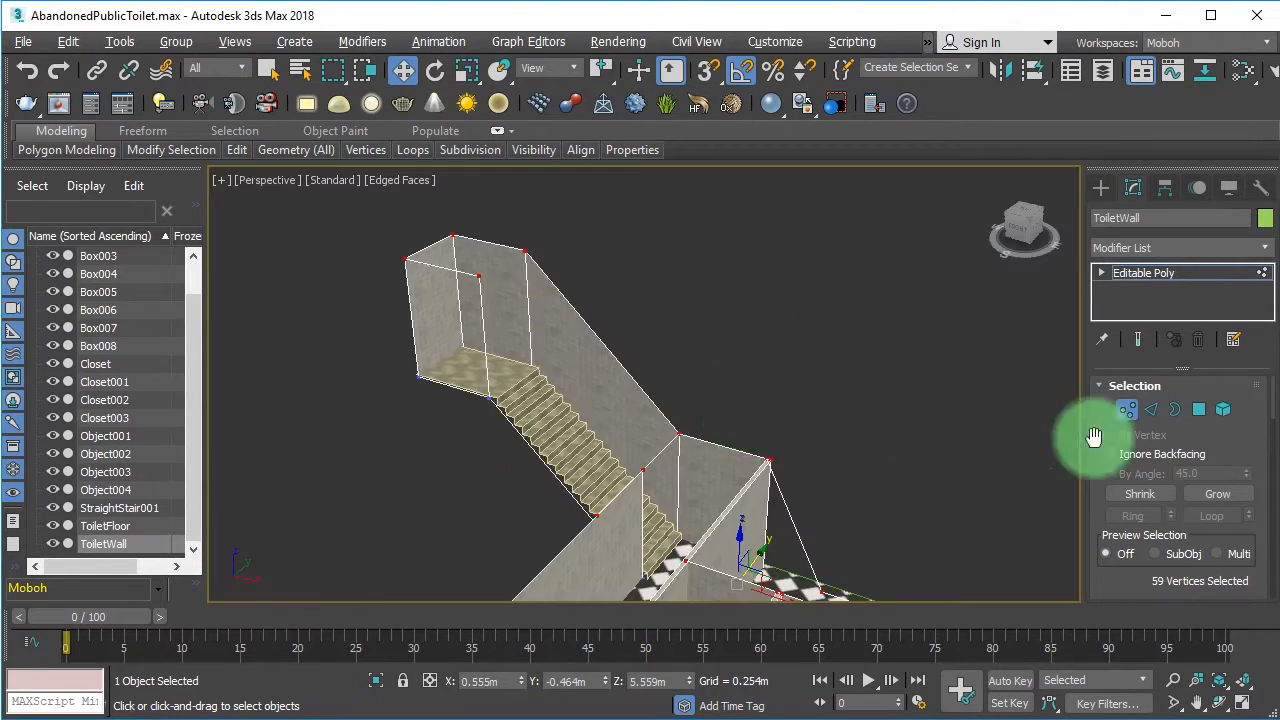
Step: Apply a UVW Map modifier with Box mapping to ToiletWall and convert the wall back to an editable poly
{"action": "left_click", "coordinate": [1257, 248]}
{"action": "left_click", "coordinate": [1180, 517]}
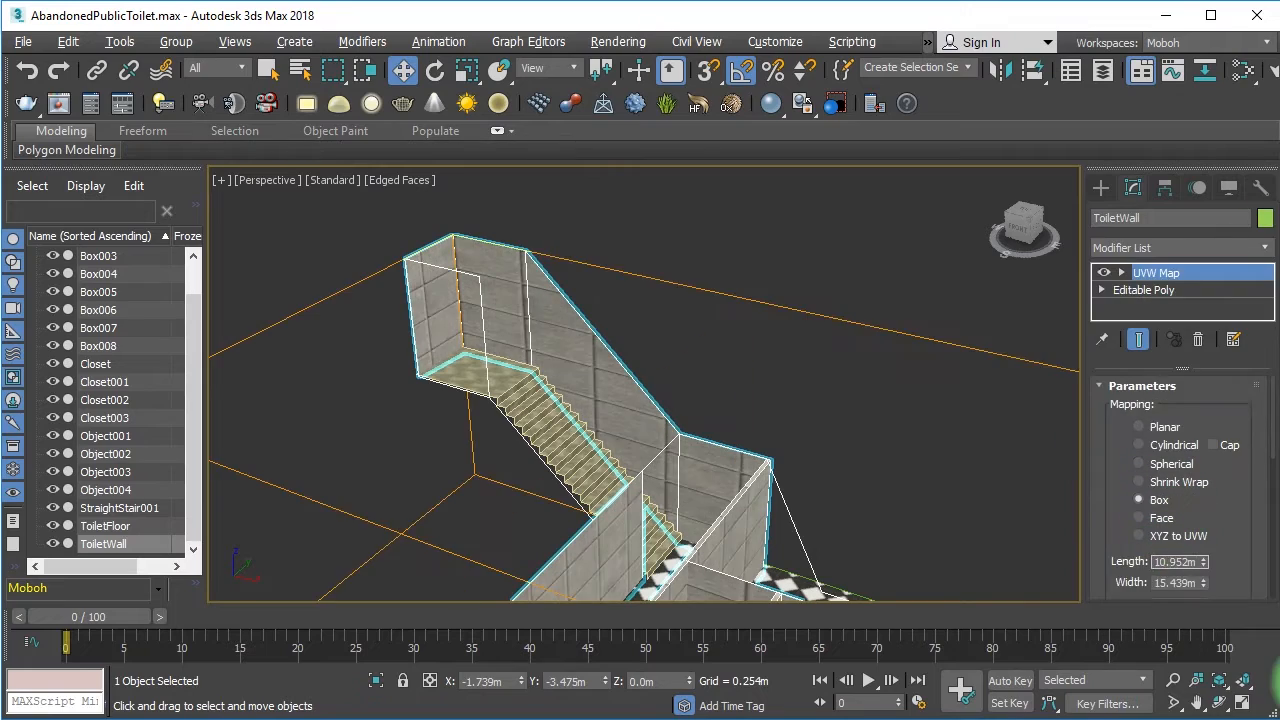
{"action": "right_click", "coordinate": [735, 420]}
{"action": "left_click", "coordinate": [960, 650]}
Step: Select all the toilet objects, save AbandonedPublicToilet.max and export the model for Unity
{"action": "scroll", "coordinate": [757, 497], "scroll_direction": "down", "scroll_amount": 3}
{"action": "key", "text": "ctrl+a"}
{"action": "left_click", "coordinate": [1219, 703]}
{"action": "left_click_drag", "start_coordinate": [740, 400], "coordinate": [669, 393]}
{"action": "scroll", "coordinate": [600, 420], "scroll_direction": "up", "scroll_amount": 8}
{"action": "key", "text": "ctrl+s"}
{"action": "left_click", "coordinate": [22, 41]}
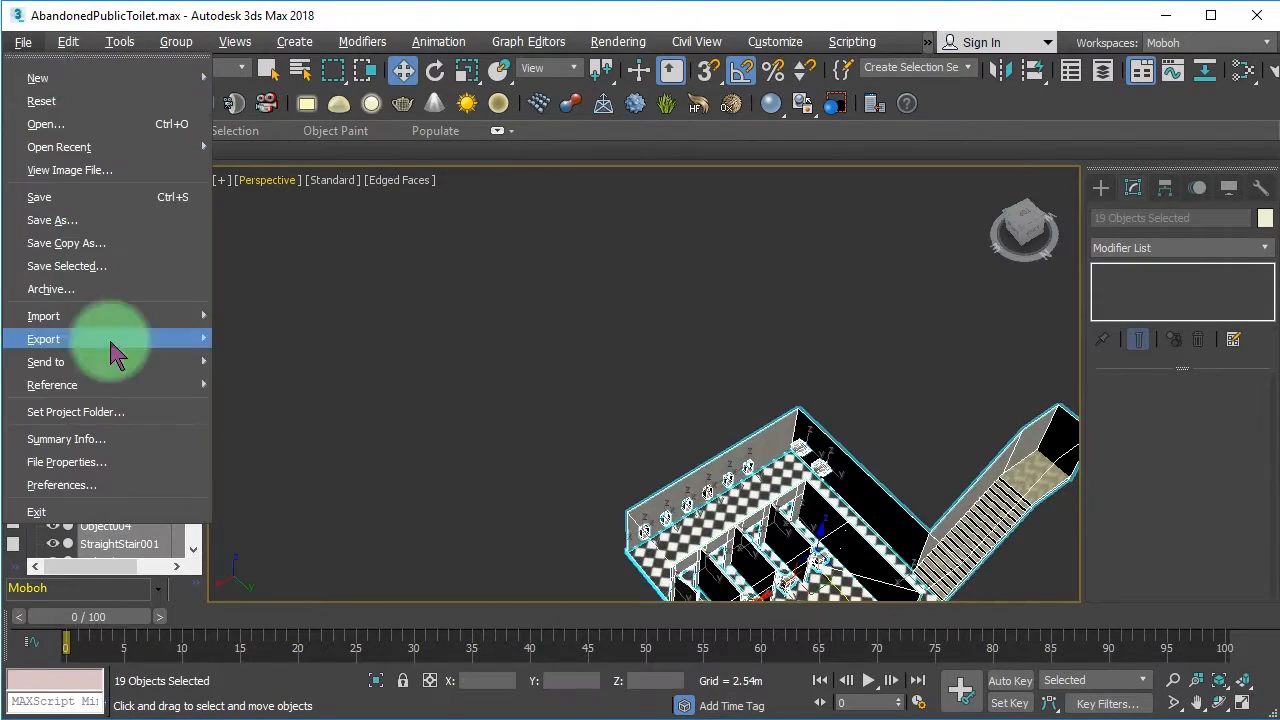
{"action": "left_click", "coordinate": [260, 343]}
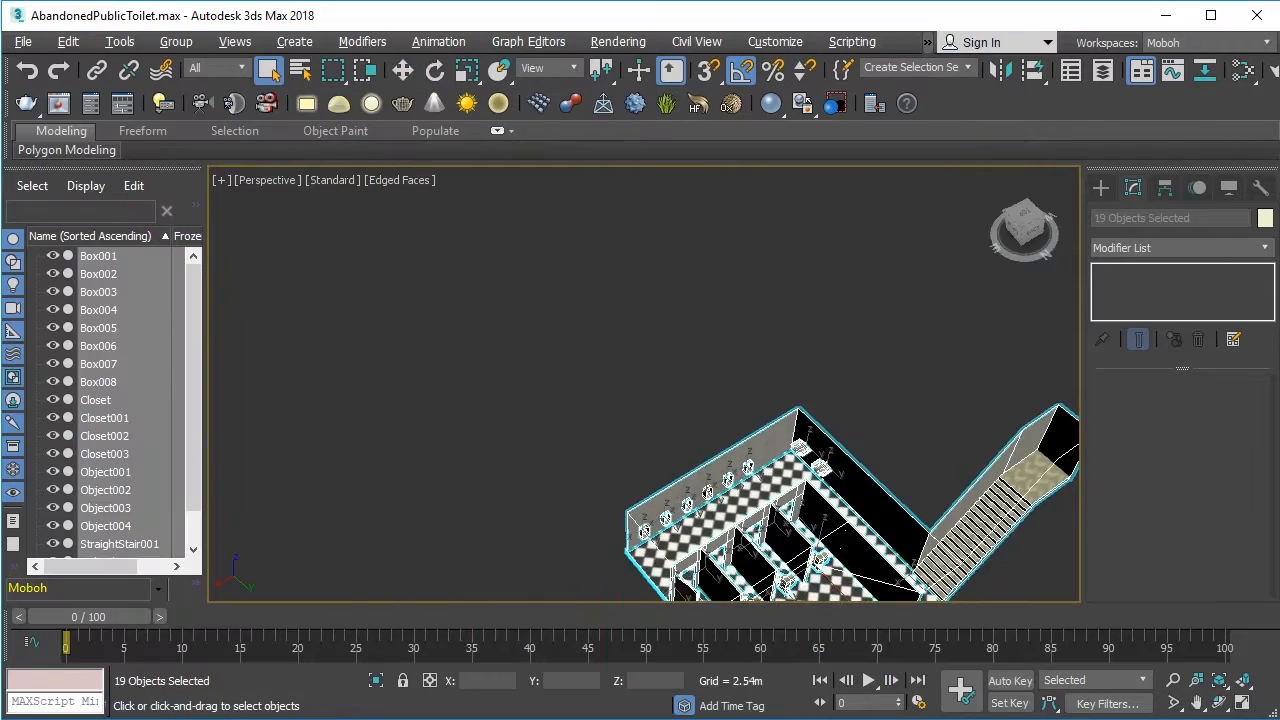
{"action": "left_click", "coordinate": [22, 41]}
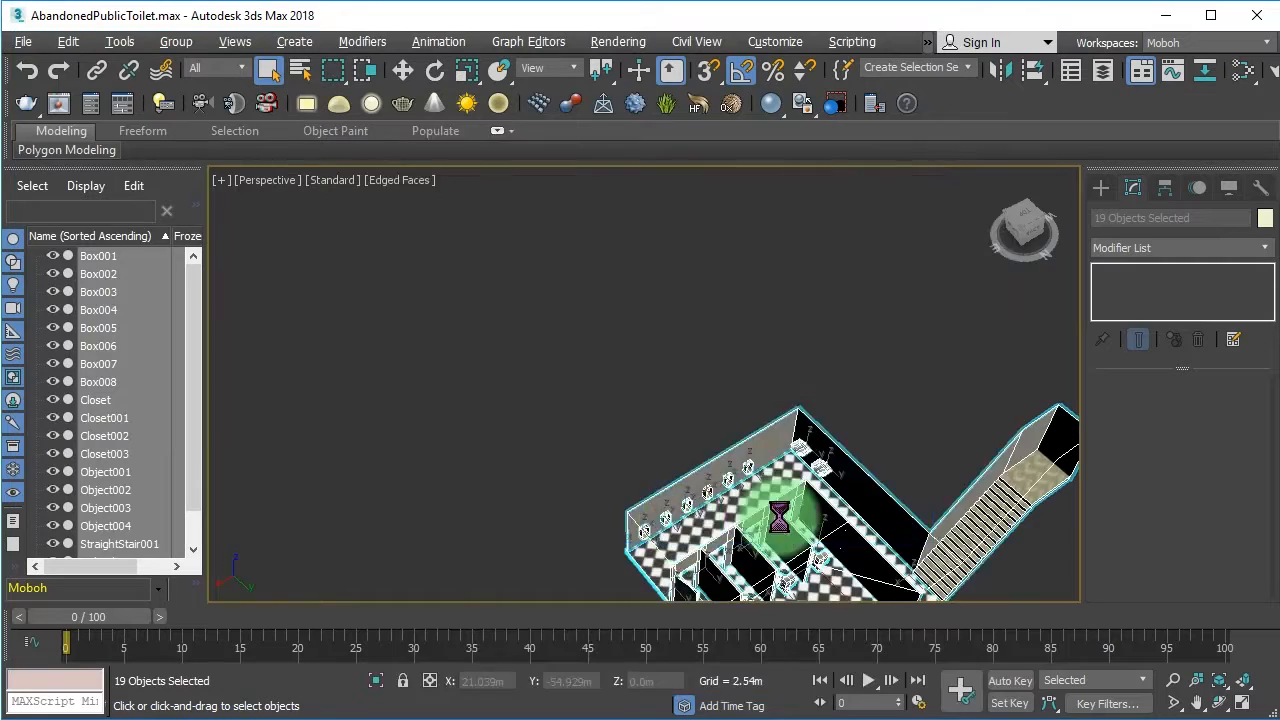
{"action": "key", "text": "ctrl+s"}
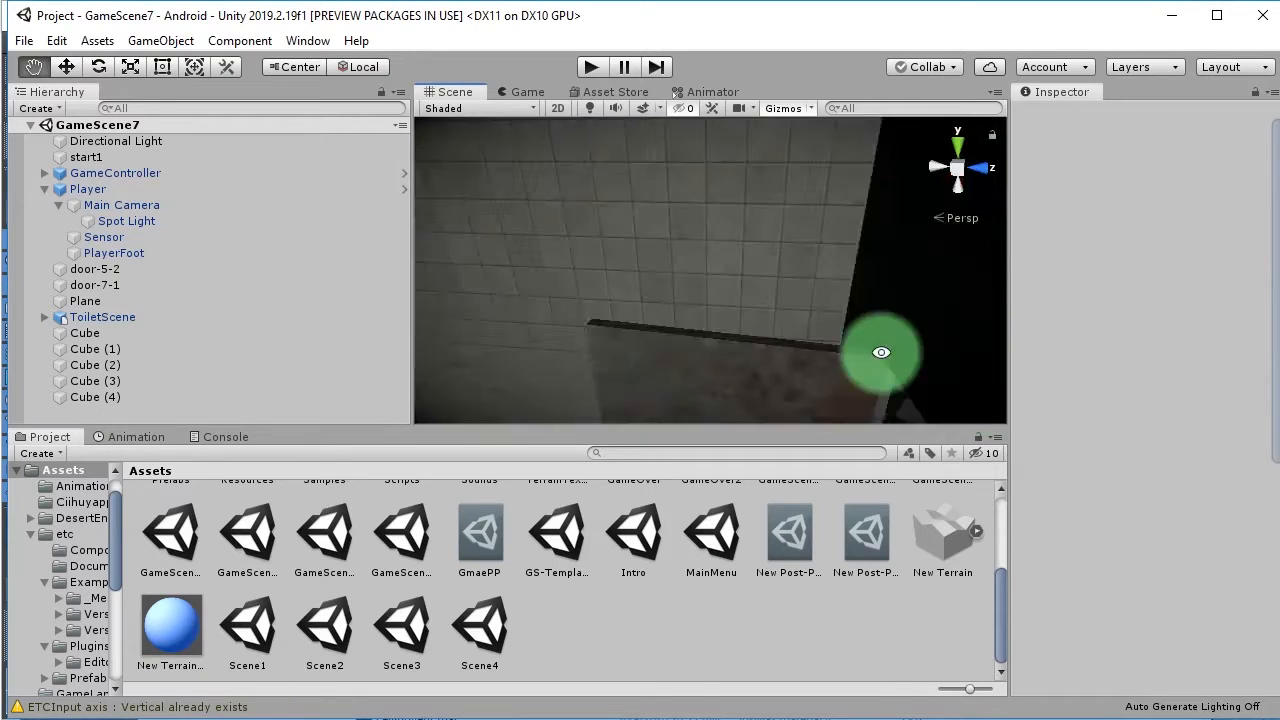
Step: In Unity, open the Models folder and give the ceilingvent material on the Box001 urinal the greenish Abandoned texture
{"action": "left_click_drag", "start_coordinate": [920, 391], "coordinate": [962, 361], "text": "alt"}
{"action": "scroll", "coordinate": [218, 622], "scroll_direction": "up", "scroll_amount": 5}
{"action": "double_click", "coordinate": [790, 532]}
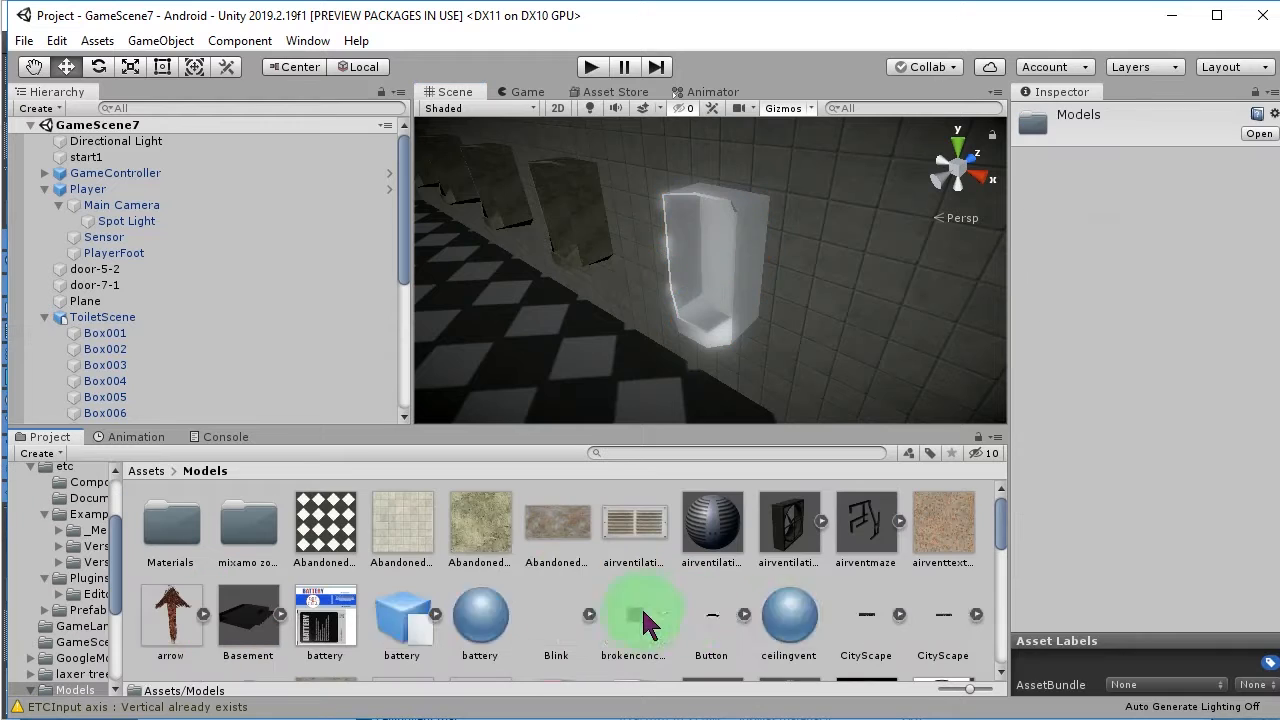
{"action": "left_click", "coordinate": [657, 281]}
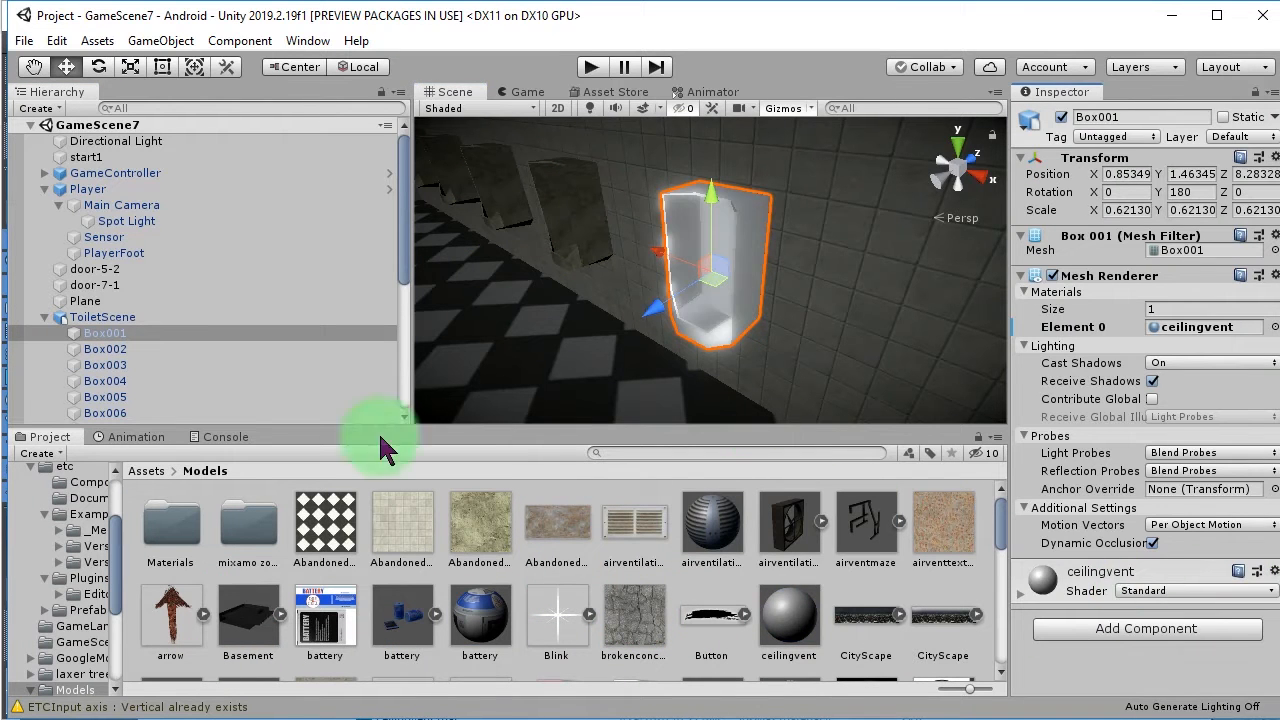
{"action": "left_click", "coordinate": [1268, 696]}
{"action": "left_click", "coordinate": [746, 274]}
{"action": "left_click", "coordinate": [746, 274]}
{"action": "left_click", "coordinate": [1275, 571]}
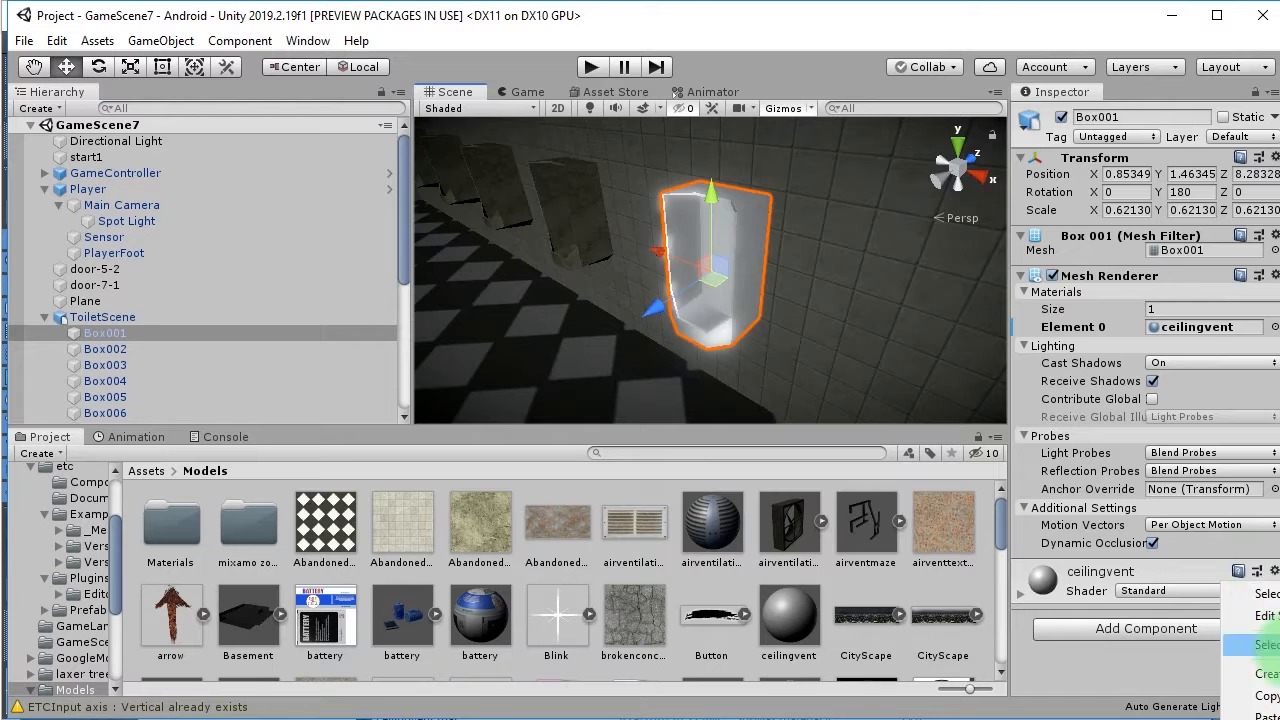
{"action": "left_click", "coordinate": [597, 300]}
{"action": "scroll", "coordinate": [597, 300], "scroll_direction": "down", "scroll_amount": 5}
{"action": "mouse_move", "coordinate": [600, 298]}
{"action": "left_mouse_down", "text": "alt"}
{"action": "mouse_move", "coordinate": [709, 277]}
{"action": "mouse_move", "coordinate": [591, 291]}
{"action": "left_mouse_up", "text": "alt"}
Step: Review the environment's ambient colour in the lighting settings and save GameScene7
{"action": "left_click", "coordinate": [162, 41]}
{"action": "mouse_move", "coordinate": [308, 42]}
{"action": "mouse_move", "coordinate": [380, 275]}
{"action": "left_click", "coordinate": [622, 275]}
{"action": "left_click", "coordinate": [268, 195]}
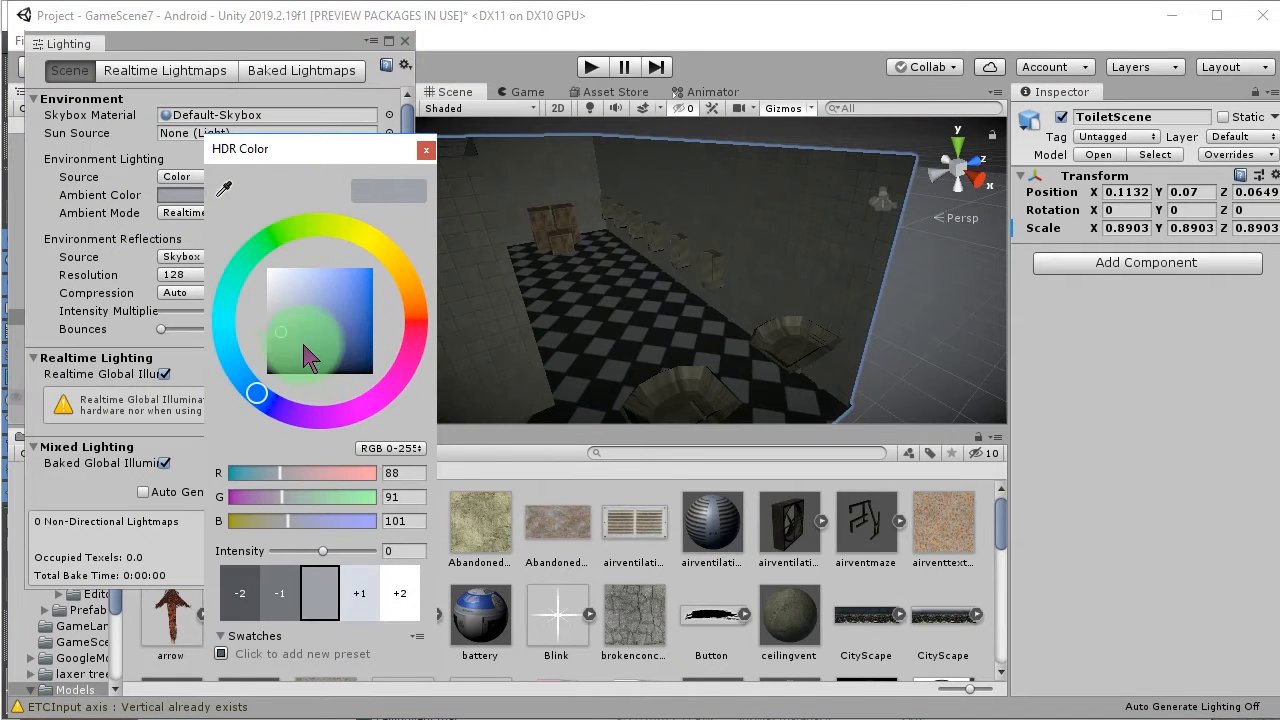
{"action": "left_click", "coordinate": [426, 150]}
{"action": "left_click_drag", "start_coordinate": [584, 352], "coordinate": [612, 320], "text": "alt"}
{"action": "left_click", "coordinate": [405, 41]}
{"action": "key", "text": "ctrl+s"}
{"action": "left_click", "coordinate": [106, 143]}
{"action": "left_click", "coordinate": [953, 359]}
{"action": "key", "text": "ctrl+s"}
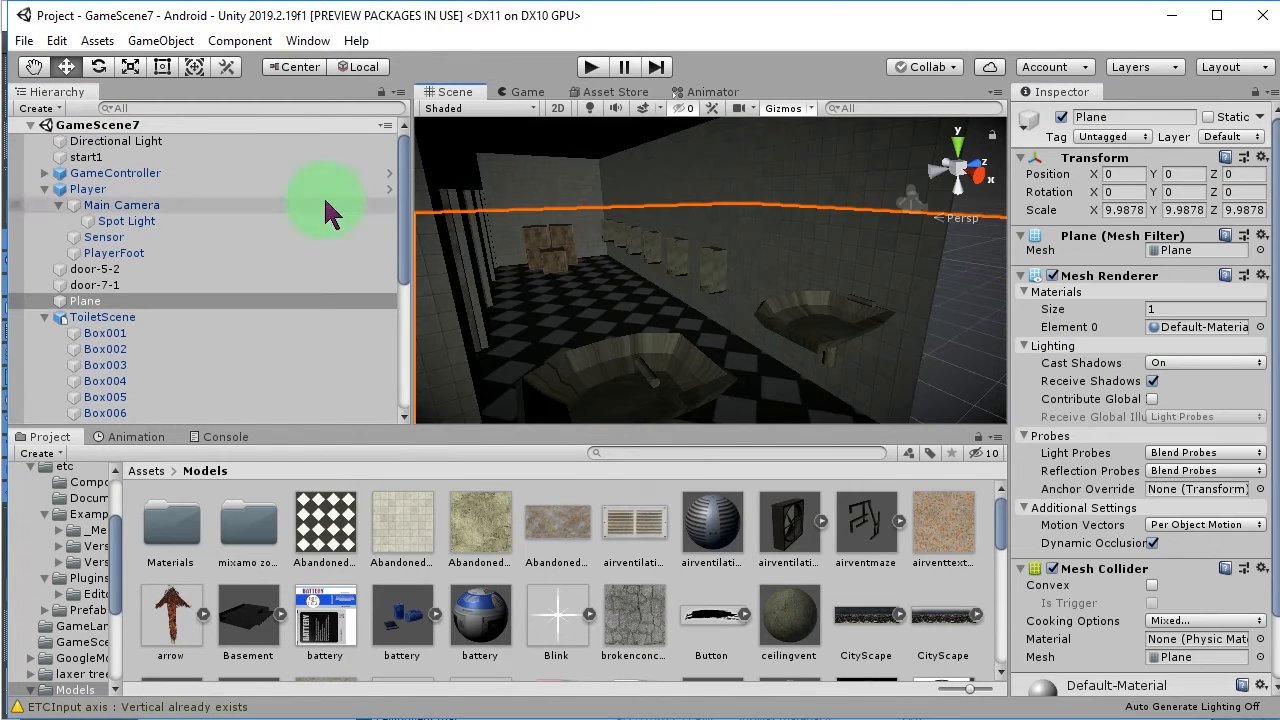
Step: Open the start scene from Ciihuyapps, play through to the toilet level, look around it and stop the game
{"action": "left_click", "coordinate": [178, 528]}
{"action": "scroll", "coordinate": [85, 500], "scroll_direction": "up", "scroll_amount": 3}
{"action": "left_click", "coordinate": [82, 502]}
{"action": "left_click", "coordinate": [565, 622]}
{"action": "double_click", "coordinate": [172, 616]}
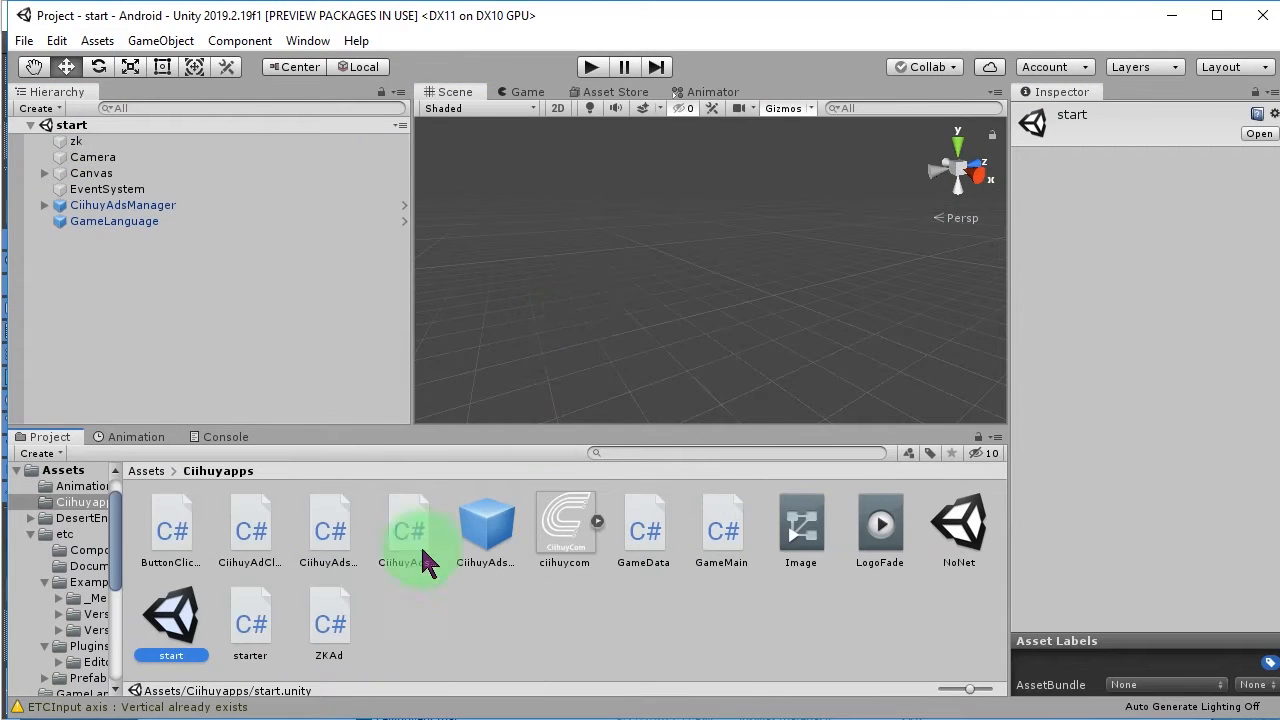
{"action": "key", "text": "ctrl+p"}
{"action": "left_click", "coordinate": [472, 398]}
{"action": "left_click", "coordinate": [666, 343]}
{"action": "left_click", "coordinate": [611, 353]}
{"action": "left_click_drag", "start_coordinate": [611, 353], "coordinate": [822, 245]}
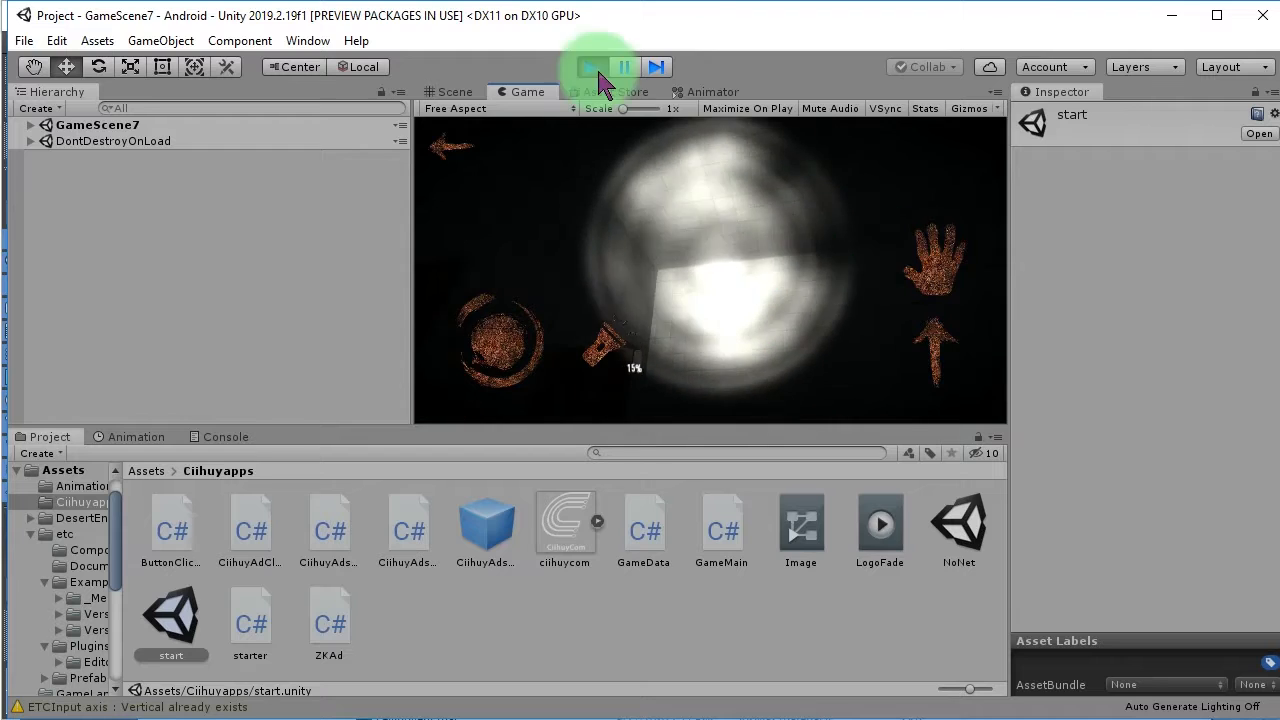
{"action": "left_click", "coordinate": [597, 69]}
Step: Copy the Plane (1) air vent from GameScene5 and paste it into GameScene7
{"action": "left_click", "coordinate": [146, 471]}
{"action": "scroll", "coordinate": [480, 590], "scroll_direction": "down", "scroll_amount": 4}
{"action": "left_click", "coordinate": [330, 550]}
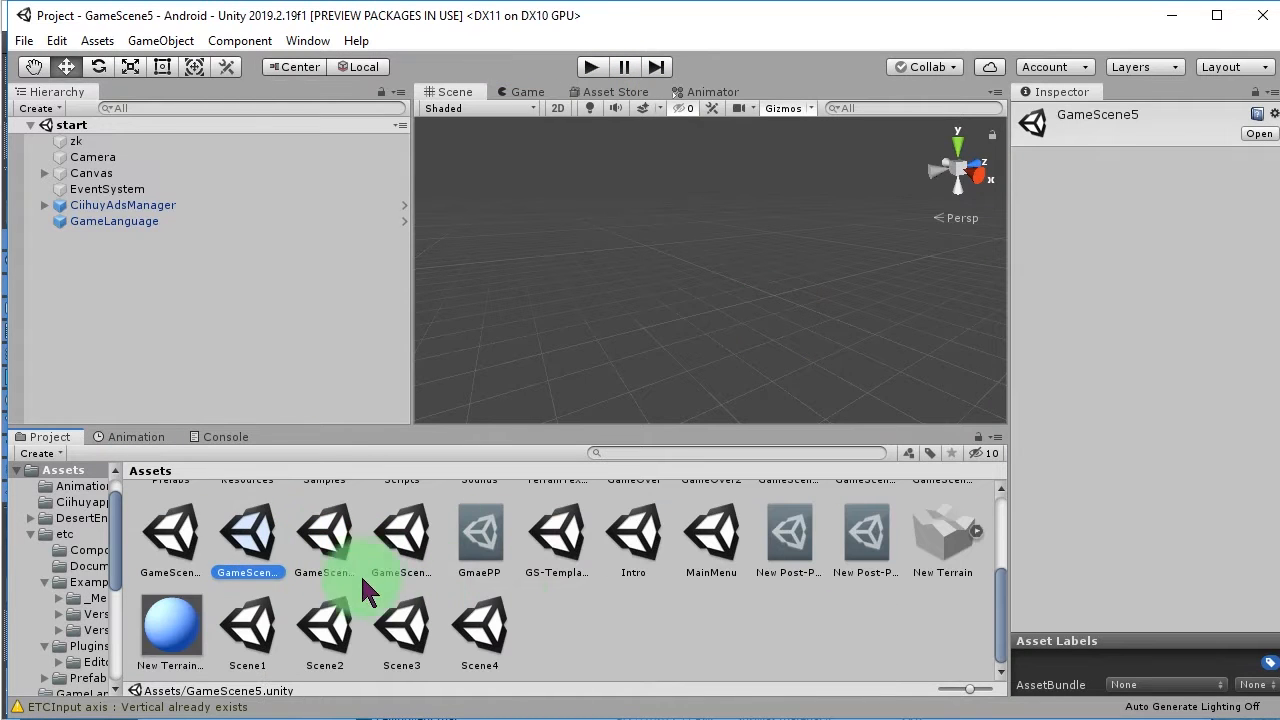
{"action": "left_click", "coordinate": [651, 292]}
{"action": "double_click", "coordinate": [113, 417]}
{"action": "double_click", "coordinate": [118, 403]}
{"action": "right_click", "coordinate": [198, 398]}
{"action": "left_click", "coordinate": [245, 408]}
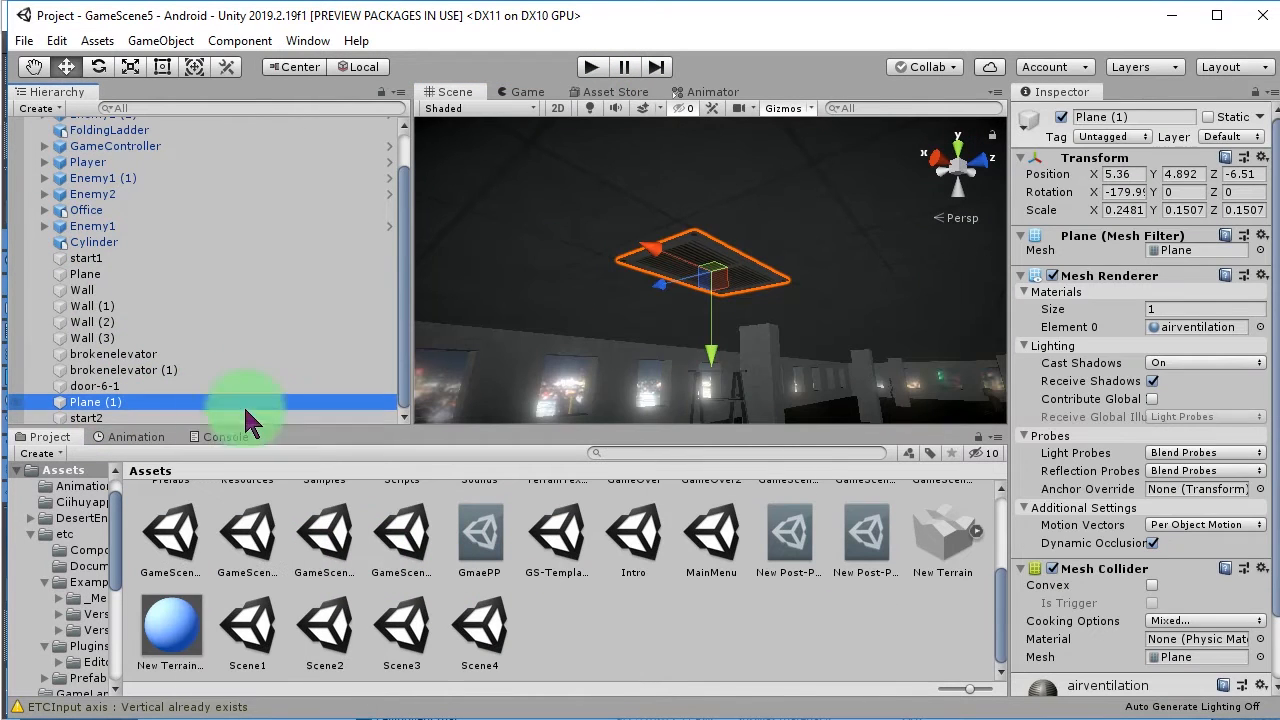
{"action": "double_click", "coordinate": [401, 535]}
{"action": "right_click", "coordinate": [180, 375]}
{"action": "left_click", "coordinate": [226, 402]}
Step: Move the Plane (1) air vent to the toilet ceiling at X -6.75, Y 4.295, Z 5
{"action": "double_click", "coordinate": [105, 349]}
{"action": "left_click_drag", "start_coordinate": [749, 361], "coordinate": [425, 345], "text": "alt"}
{"action": "scroll", "coordinate": [702, 283], "scroll_direction": "down", "scroll_amount": 8}
{"action": "left_click_drag", "start_coordinate": [702, 283], "coordinate": [568, 366]}
{"action": "double_click", "coordinate": [105, 349]}
{"action": "mouse_move", "coordinate": [860, 262]}
{"action": "left_mouse_down", "text": "alt"}
{"action": "mouse_move", "coordinate": [871, 194]}
{"action": "mouse_move", "coordinate": [874, 289]}
{"action": "mouse_move", "coordinate": [842, 270]}
{"action": "left_mouse_up", "text": "alt"}
{"action": "left_click_drag", "start_coordinate": [661, 277], "coordinate": [718, 278]}
{"action": "left_click_drag", "start_coordinate": [770, 324], "coordinate": [773, 364]}
{"action": "key", "text": "f"}
{"action": "scroll", "coordinate": [740, 352], "scroll_direction": "down", "scroll_amount": 6}
{"action": "left_click_drag", "start_coordinate": [737, 405], "coordinate": [722, 262], "text": "alt"}
{"action": "scroll", "coordinate": [720, 290], "scroll_direction": "up", "scroll_amount": 5}
{"action": "left_click_drag", "start_coordinate": [711, 351], "coordinate": [690, 330]}
{"action": "scroll", "coordinate": [716, 345], "scroll_direction": "down", "scroll_amount": 5}
{"action": "scroll", "coordinate": [608, 592], "scroll_direction": "up", "scroll_amount": 5}
{"action": "scroll", "coordinate": [262, 597], "scroll_direction": "down", "scroll_amount": 1}
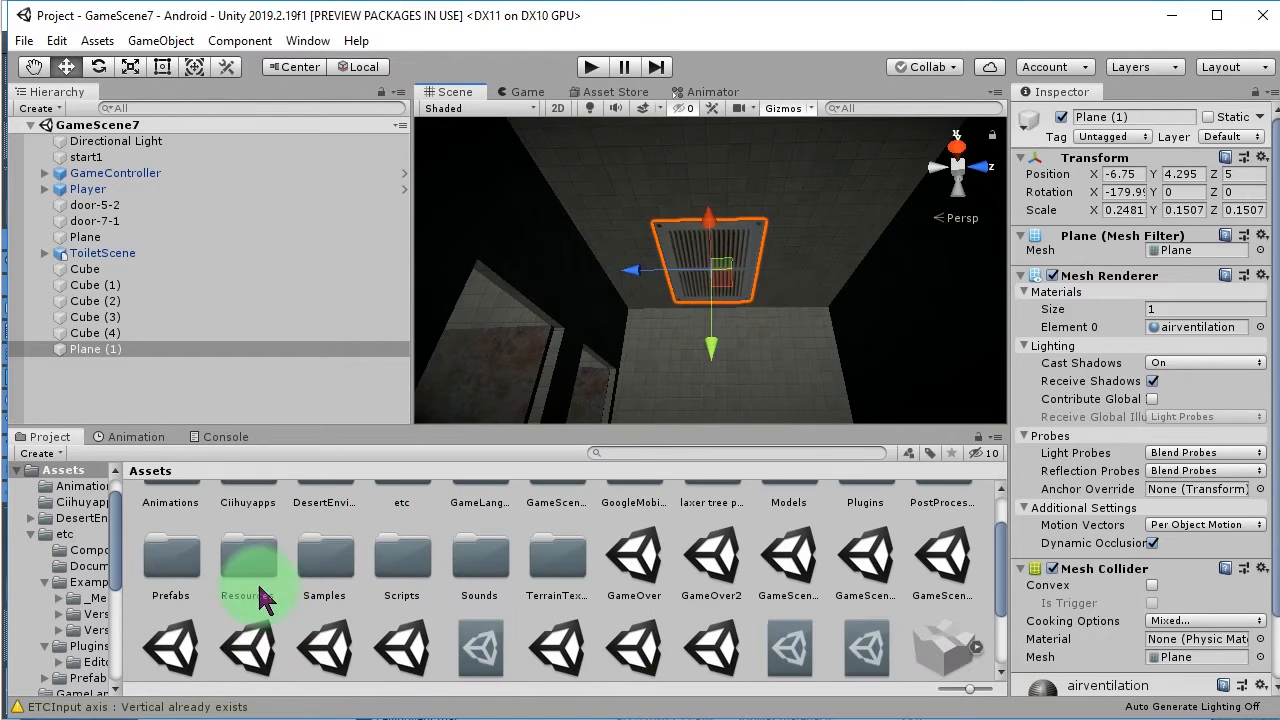
Step: Open the Models folder and look through its models, textures and materials, including the ceilingvent material
{"action": "double_click", "coordinate": [785, 508]}
{"action": "scroll", "coordinate": [755, 603], "scroll_direction": "down", "scroll_amount": 2}
{"action": "scroll", "coordinate": [760, 612], "scroll_direction": "up", "scroll_amount": 2}
{"action": "left_click", "coordinate": [796, 642]}
{"action": "scroll", "coordinate": [540, 621], "scroll_direction": "down", "scroll_amount": 3}
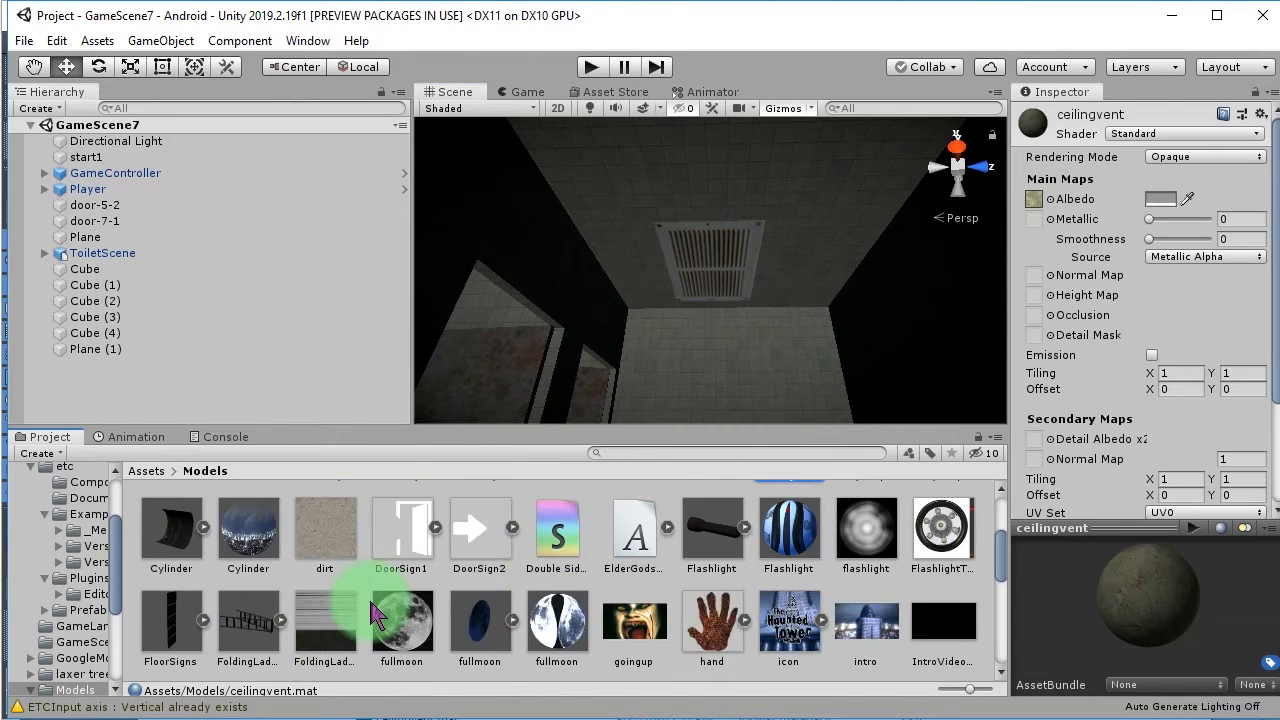
{"action": "scroll", "coordinate": [371, 605], "scroll_direction": "down", "scroll_amount": 8}
{"action": "scroll", "coordinate": [443, 623], "scroll_direction": "up", "scroll_amount": 11}
{"action": "scroll", "coordinate": [444, 626], "scroll_direction": "down", "scroll_amount": 3}
{"action": "scroll", "coordinate": [445, 630], "scroll_direction": "up", "scroll_amount": 3}
Step: Rename the door-7-1 trigger door-6-2, scale it to 0.9643 and place it above the crates at X -7.86, Y 2.97, Z 5.15
{"action": "right_click_drag", "start_coordinate": [731, 306], "coordinate": [656, 286]}
{"action": "left_click_drag", "start_coordinate": [778, 388], "coordinate": [704, 346], "text": "alt"}
{"action": "double_click", "coordinate": [118, 229]}
{"action": "left_click_drag", "start_coordinate": [846, 286], "coordinate": [826, 236], "text": "alt"}
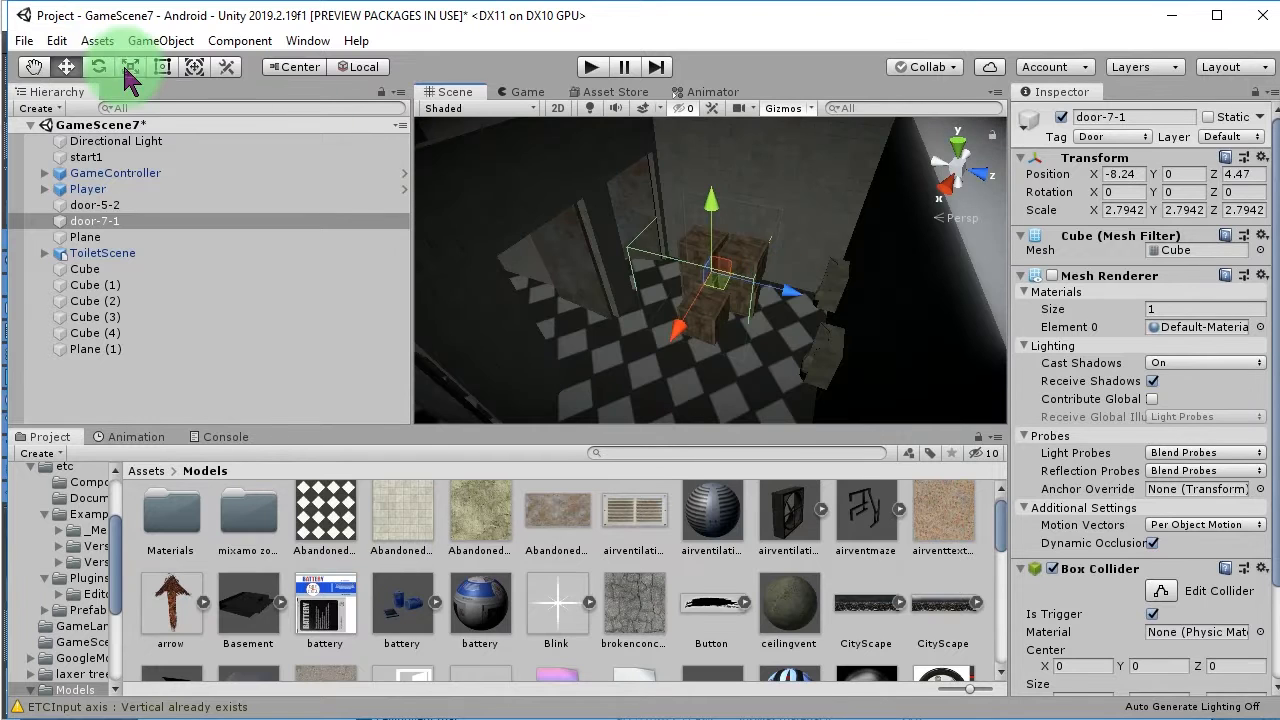
{"action": "left_click_drag", "start_coordinate": [726, 256], "coordinate": [745, 165], "text": "alt"}
{"action": "left_click_drag", "start_coordinate": [746, 132], "coordinate": [660, 190]}
{"action": "left_click_drag", "start_coordinate": [660, 190], "coordinate": [714, 143], "text": "alt"}
{"action": "key", "text": "f"}
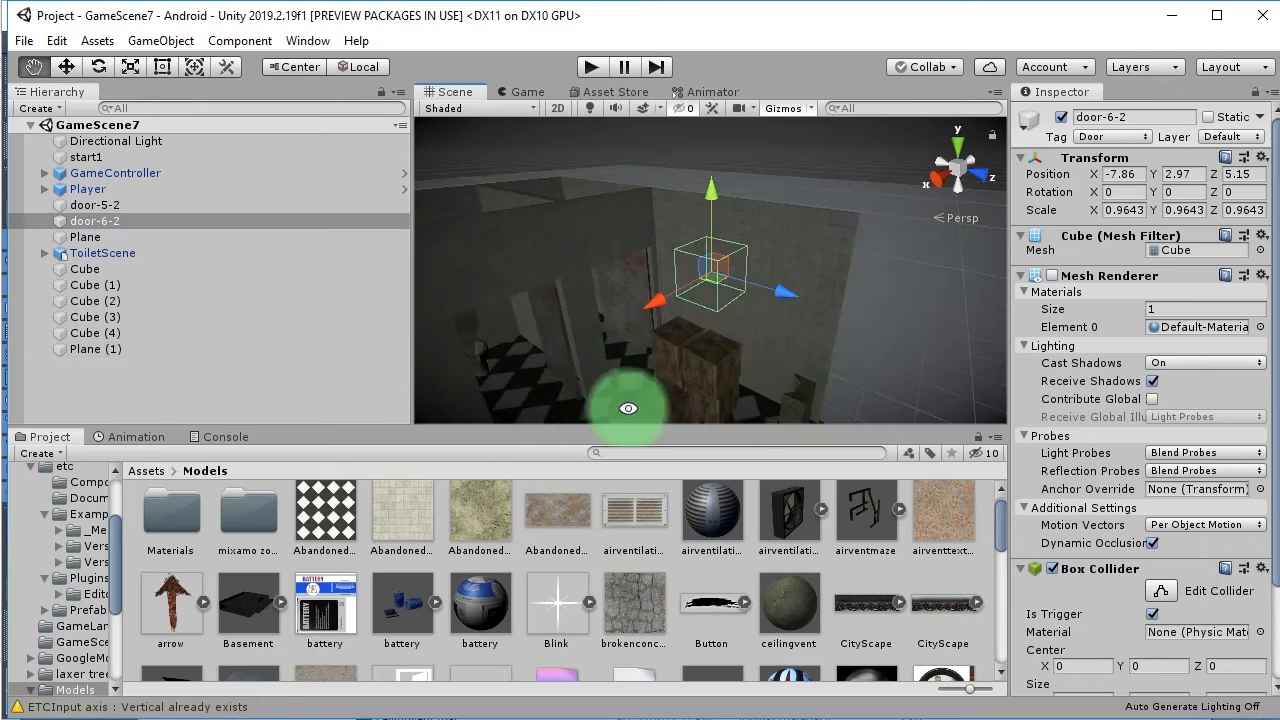
{"action": "scroll", "coordinate": [666, 229], "scroll_direction": "down", "scroll_amount": 5}
{"action": "left_click", "coordinate": [666, 229]}
{"action": "left_click_drag", "start_coordinate": [666, 229], "coordinate": [811, 360], "text": "alt"}
{"action": "key", "text": "f"}
{"action": "left_click_drag", "start_coordinate": [728, 338], "coordinate": [149, 251], "text": "alt"}
Step: Open the GameScene6 scene, duplicate the start1 object and rename the copy start2
{"action": "left_click", "coordinate": [146, 470]}
{"action": "scroll", "coordinate": [571, 571], "scroll_direction": "up", "scroll_amount": 1}
{"action": "left_click", "coordinate": [395, 600]}
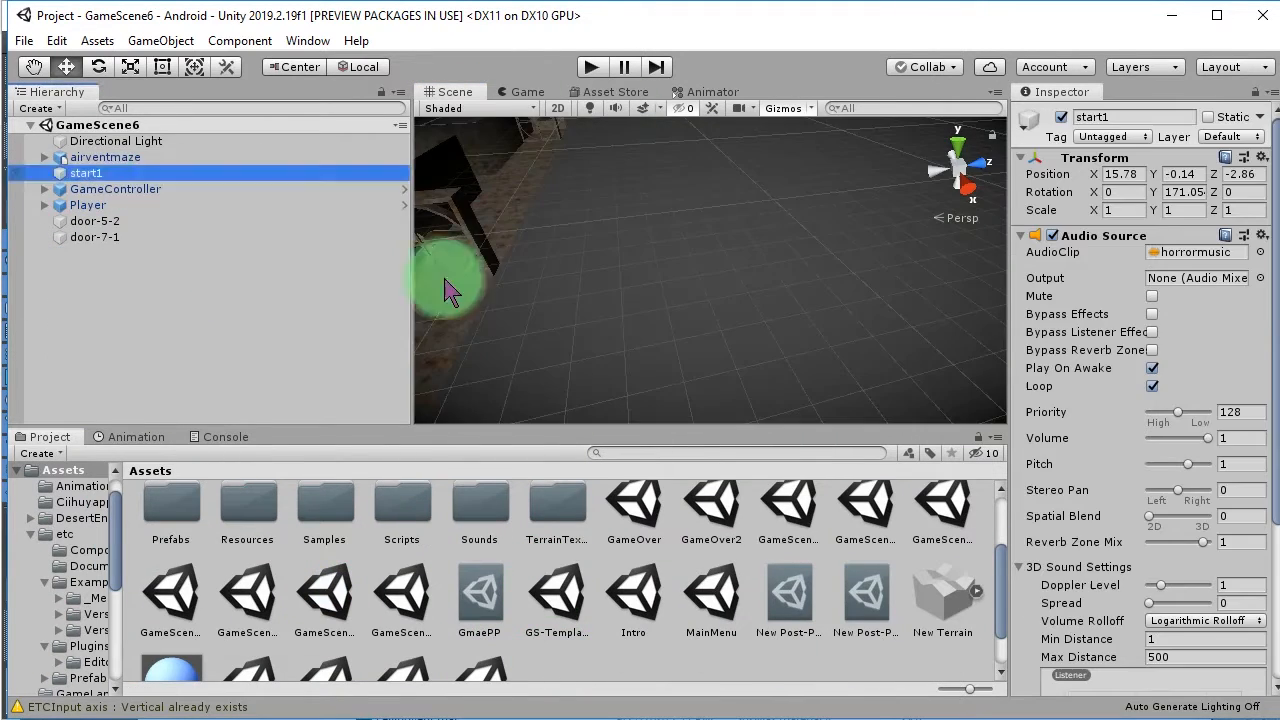
{"action": "left_click_drag", "start_coordinate": [443, 277], "coordinate": [737, 329], "text": "alt"}
{"action": "key", "text": "ctrl+d"}
{"action": "double_click", "coordinate": [213, 254]}
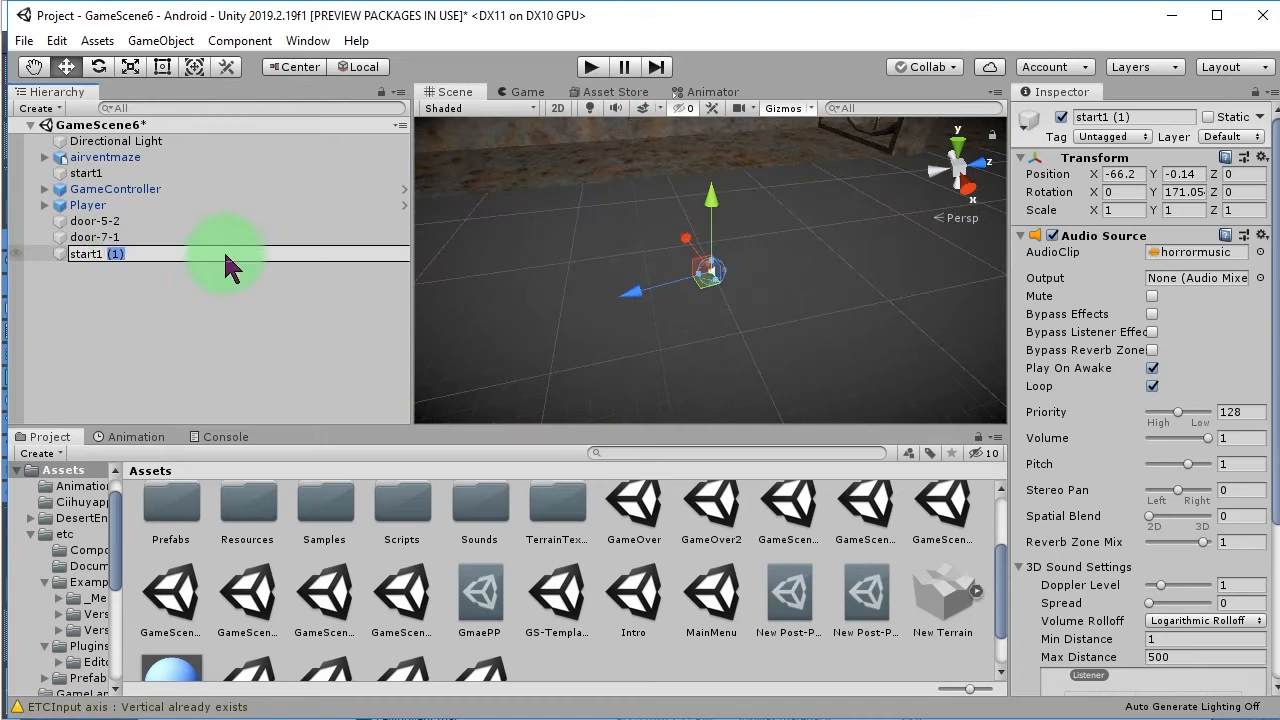
Step: Move start2 to X -61.6, Y 10.02, Z 24.9 and remove its Audio Source component
{"action": "left_click_drag", "start_coordinate": [778, 255], "coordinate": [863, 337], "text": "alt"}
{"action": "left_click", "coordinate": [1262, 235]}
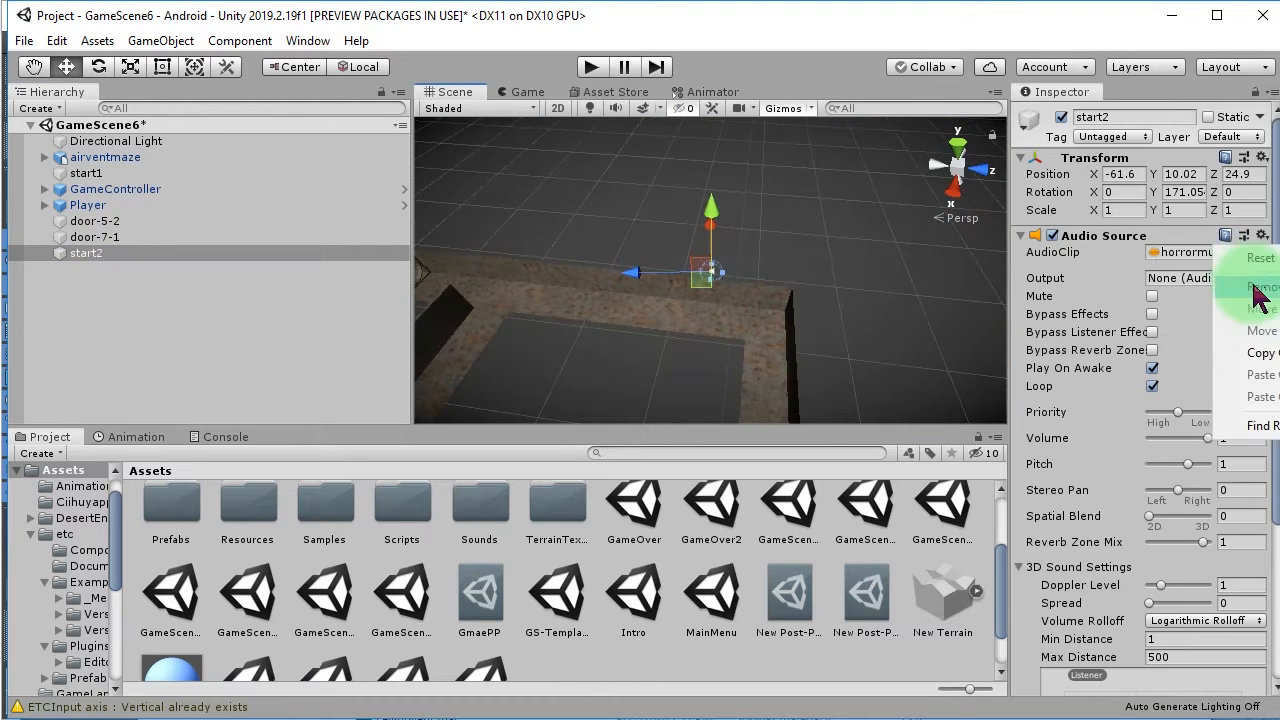
{"action": "left_click", "coordinate": [1250, 276]}
Step: Place start2 beside the vent grille at X -36.2, Y 12.28, Z 29.62 and rotate it to 273.496 around Y
{"action": "left_click_drag", "start_coordinate": [728, 352], "coordinate": [754, 277], "text": "alt"}
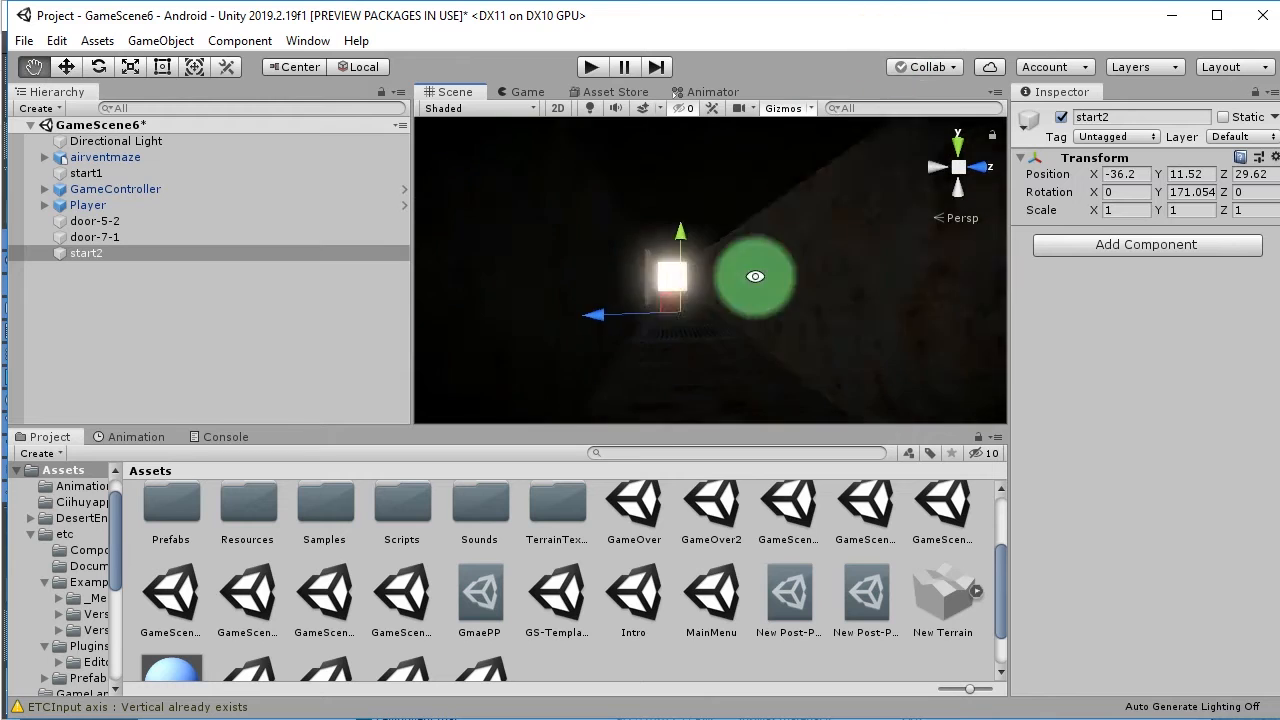
{"action": "key", "text": "e"}
{"action": "left_click_drag", "start_coordinate": [560, 300], "coordinate": [782, 399]}
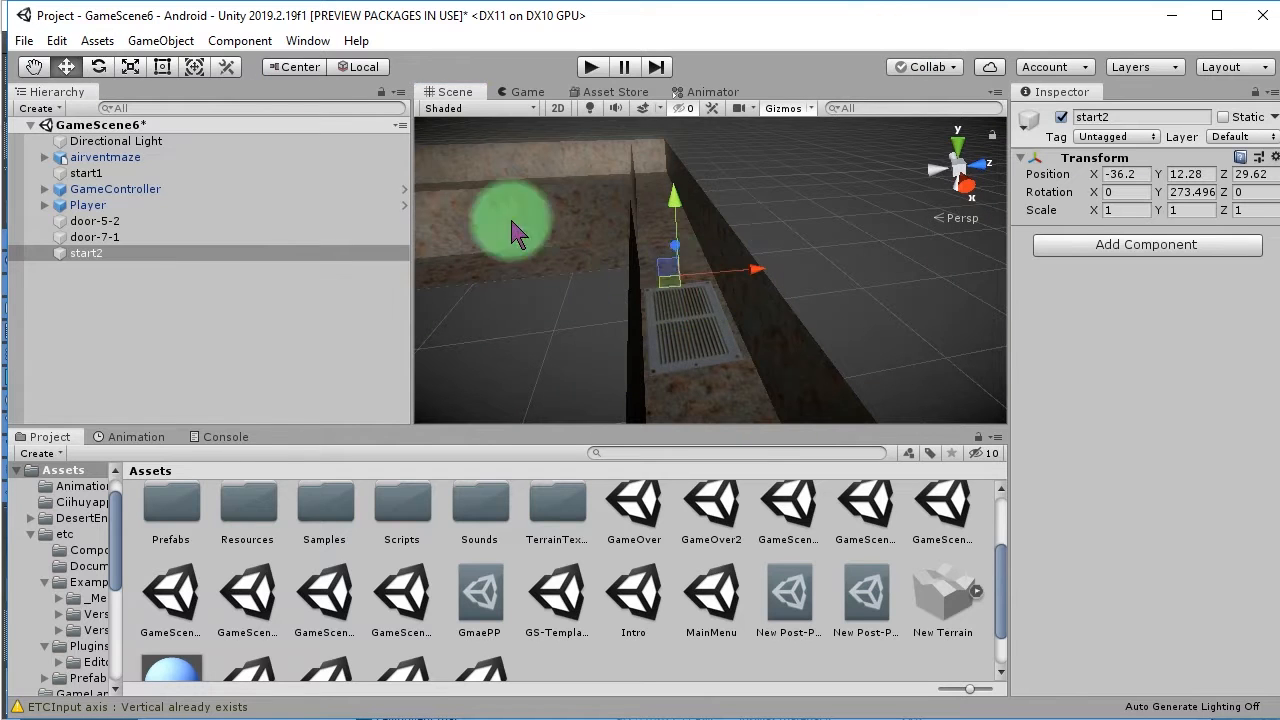
{"action": "key", "text": "w"}
{"action": "left_click_drag", "start_coordinate": [505, 262], "coordinate": [786, 300], "text": "alt"}
Step: Open the start scene from Ciihuyapps and play the game through the main menu to the toilet level
{"action": "left_click", "coordinate": [80, 502]}
{"action": "double_click", "coordinate": [171, 620]}
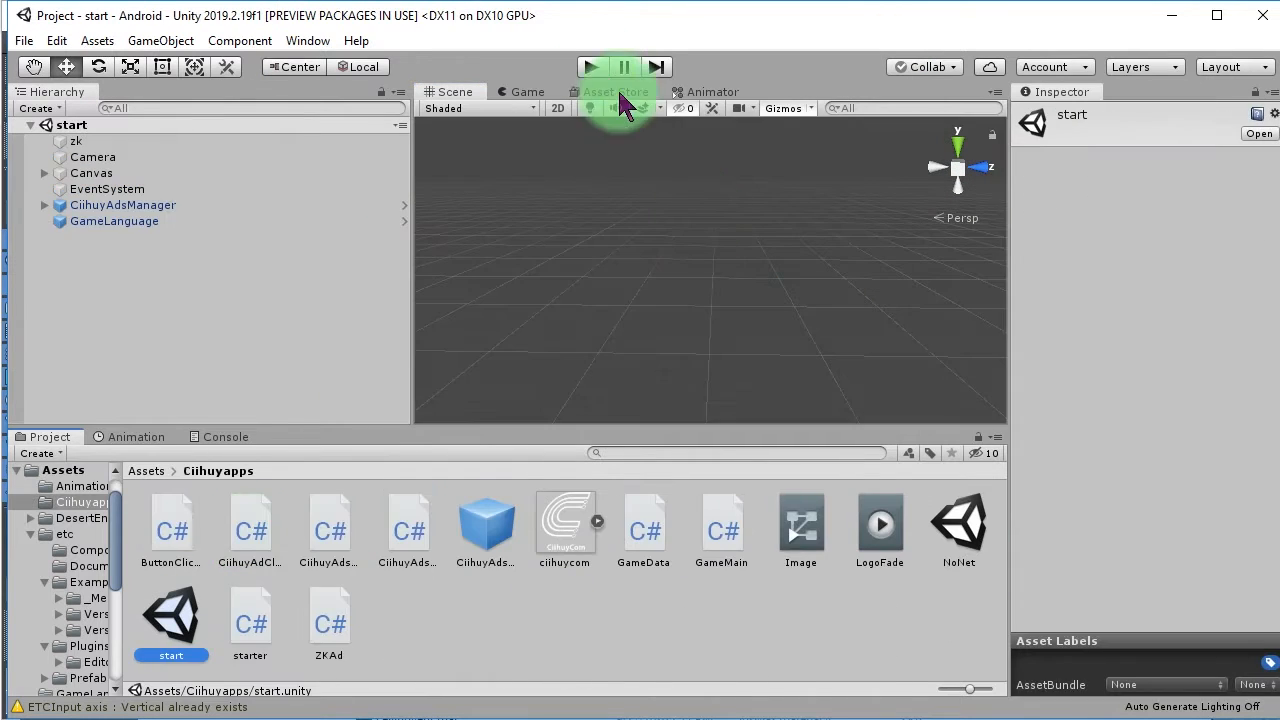
{"action": "left_click", "coordinate": [591, 66]}
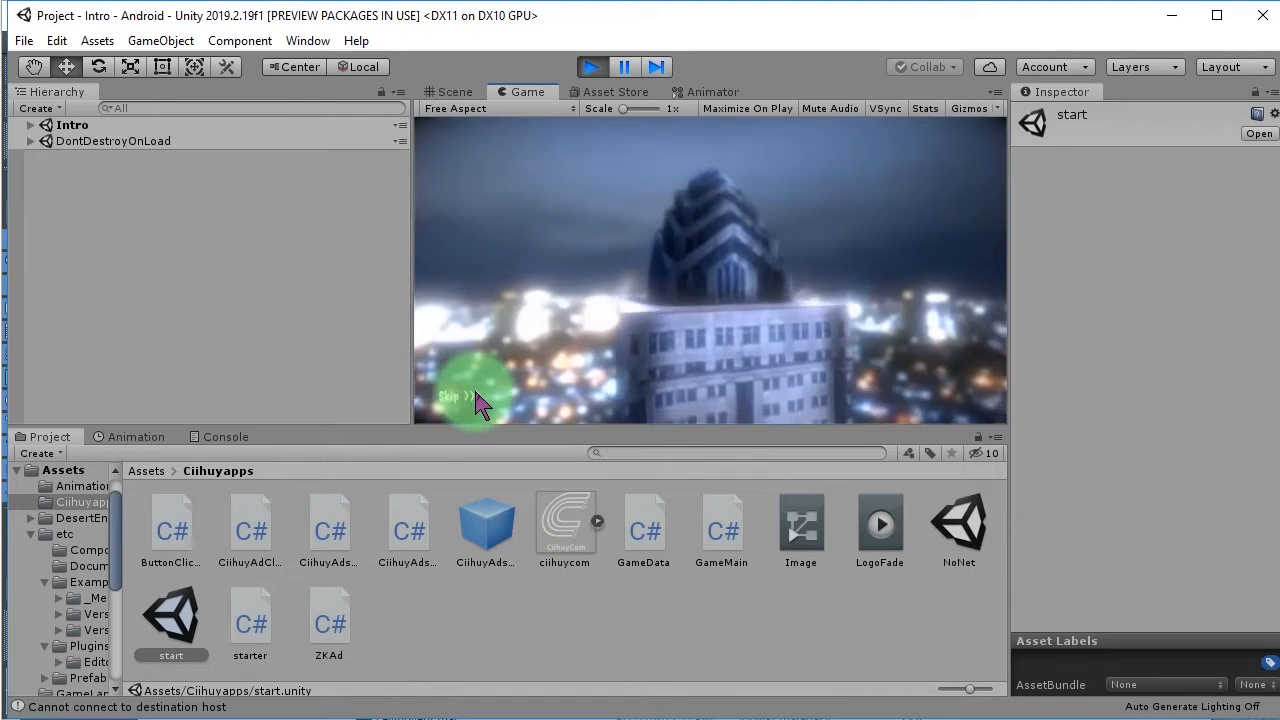
{"action": "left_click", "coordinate": [541, 325]}
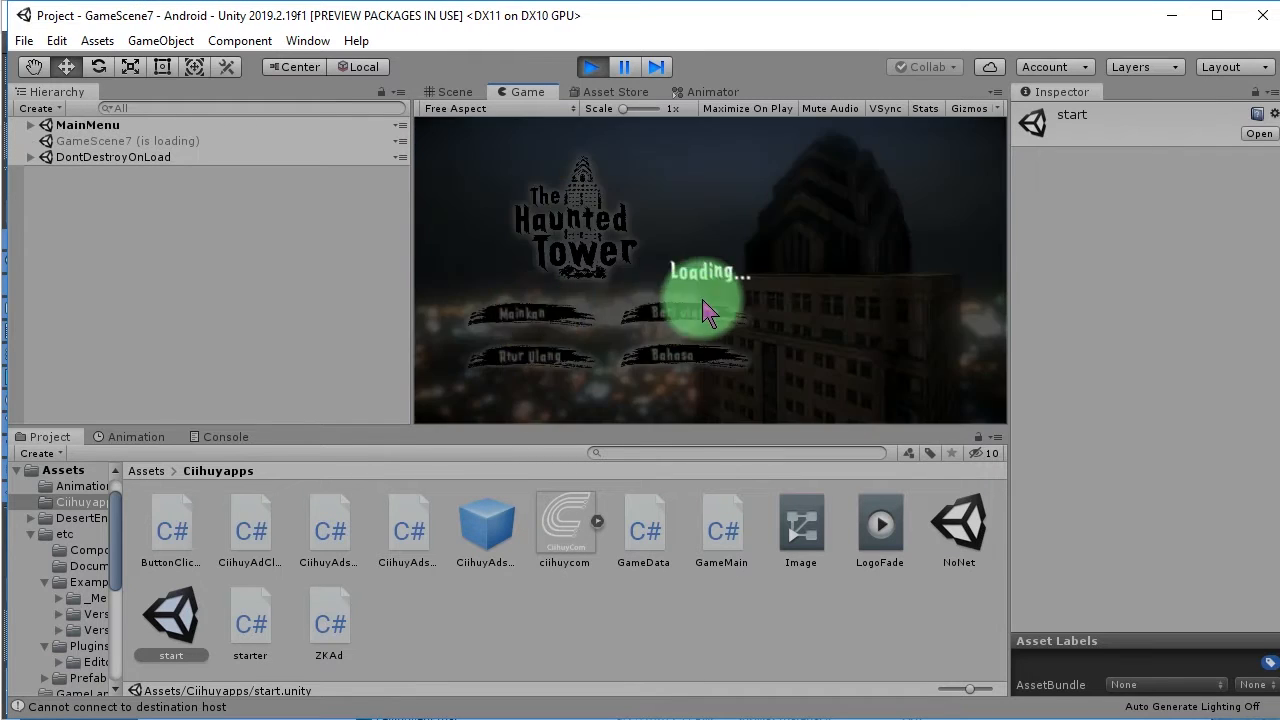
{"action": "left_click", "coordinate": [578, 348]}
Step: Climb the crates to the ceiling vent in the running game and explore the air duct level beyond it
{"action": "left_click_drag", "start_coordinate": [783, 277], "coordinate": [955, 305]}
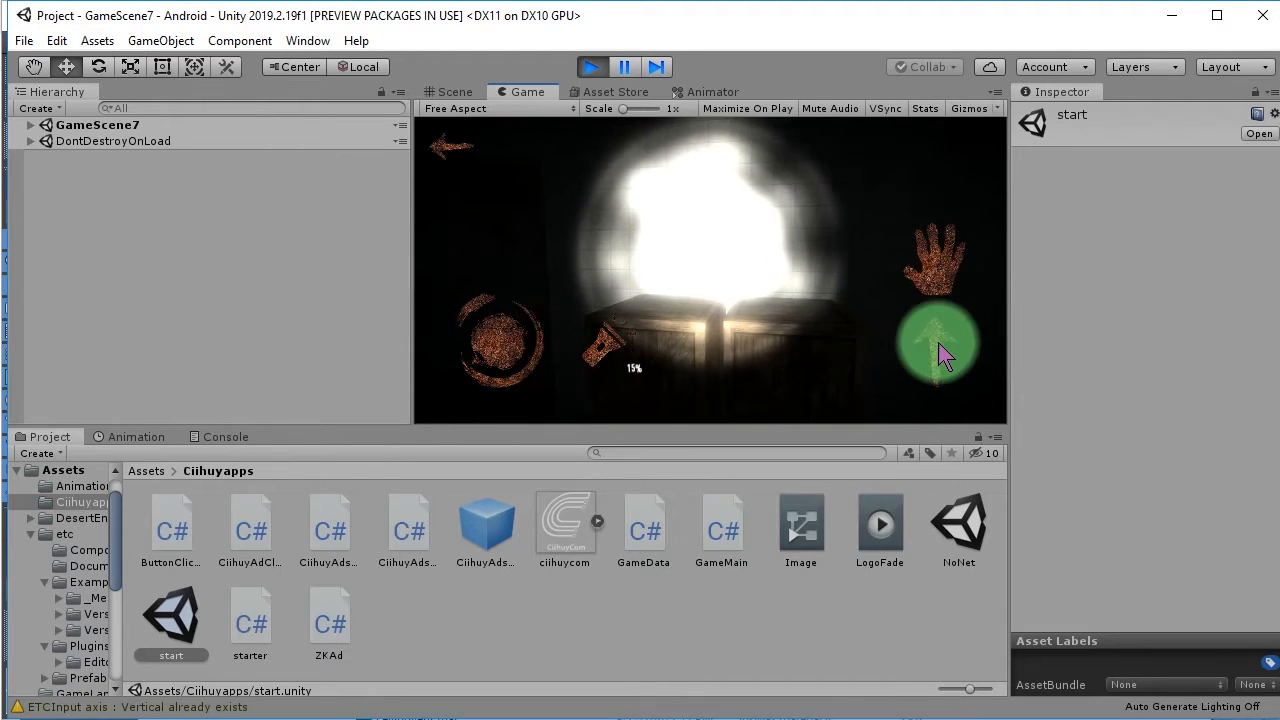
{"action": "left_click_drag", "start_coordinate": [945, 362], "coordinate": [796, 348]}
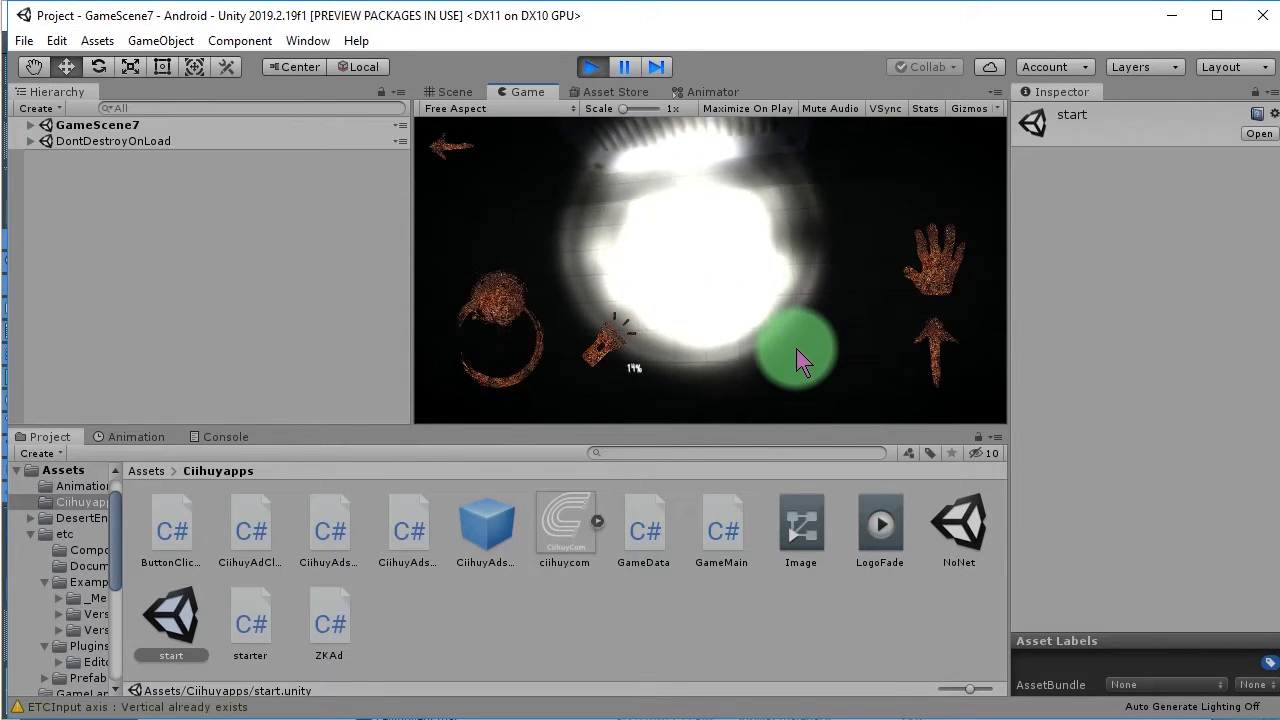
{"action": "left_click_drag", "start_coordinate": [755, 220], "coordinate": [702, 78]}
{"action": "mouse_move", "coordinate": [752, 296]}
{"action": "left_mouse_down"}
{"action": "mouse_move", "coordinate": [702, 189]}
{"action": "mouse_move", "coordinate": [699, 125]}
{"action": "mouse_move", "coordinate": [945, 374]}
{"action": "mouse_move", "coordinate": [543, 194]}
{"action": "mouse_move", "coordinate": [826, 360]}
{"action": "mouse_move", "coordinate": [939, 350]}
{"action": "mouse_move", "coordinate": [777, 271]}
{"action": "mouse_move", "coordinate": [677, 294]}
{"action": "mouse_move", "coordinate": [698, 318]}
{"action": "mouse_move", "coordinate": [757, 286]}
{"action": "mouse_move", "coordinate": [894, 300]}
{"action": "mouse_move", "coordinate": [923, 286]}
{"action": "mouse_move", "coordinate": [858, 312]}
{"action": "left_mouse_up"}
{"action": "mouse_move", "coordinate": [755, 283]}
{"action": "left_mouse_down"}
{"action": "mouse_move", "coordinate": [726, 315]}
{"action": "mouse_move", "coordinate": [716, 261]}
{"action": "mouse_move", "coordinate": [783, 221]}
{"action": "mouse_move", "coordinate": [850, 250]}
{"action": "mouse_move", "coordinate": [651, 229]}
{"action": "mouse_move", "coordinate": [552, 203]}
{"action": "mouse_move", "coordinate": [787, 258]}
{"action": "mouse_move", "coordinate": [851, 303]}
{"action": "mouse_move", "coordinate": [903, 263]}
{"action": "mouse_move", "coordinate": [814, 263]}
{"action": "mouse_move", "coordinate": [838, 275]}
{"action": "mouse_move", "coordinate": [869, 236]}
{"action": "mouse_move", "coordinate": [796, 267]}
{"action": "mouse_move", "coordinate": [815, 290]}
{"action": "mouse_move", "coordinate": [717, 294]}
{"action": "mouse_move", "coordinate": [778, 322]}
{"action": "mouse_move", "coordinate": [794, 234]}
{"action": "mouse_move", "coordinate": [773, 226]}
{"action": "left_mouse_up"}
{"action": "mouse_move", "coordinate": [790, 285]}
{"action": "left_mouse_down"}
{"action": "mouse_move", "coordinate": [795, 318]}
{"action": "mouse_move", "coordinate": [754, 334]}
{"action": "mouse_move", "coordinate": [745, 268]}
{"action": "mouse_move", "coordinate": [729, 350]}
{"action": "left_mouse_up"}
{"action": "mouse_move", "coordinate": [757, 260]}
{"action": "left_mouse_down"}
{"action": "mouse_move", "coordinate": [723, 263]}
{"action": "mouse_move", "coordinate": [797, 271]}
{"action": "mouse_move", "coordinate": [812, 336]}
{"action": "mouse_move", "coordinate": [757, 277]}
{"action": "mouse_move", "coordinate": [759, 311]}
{"action": "left_mouse_up"}
{"action": "left_click_drag", "start_coordinate": [753, 267], "coordinate": [760, 313]}
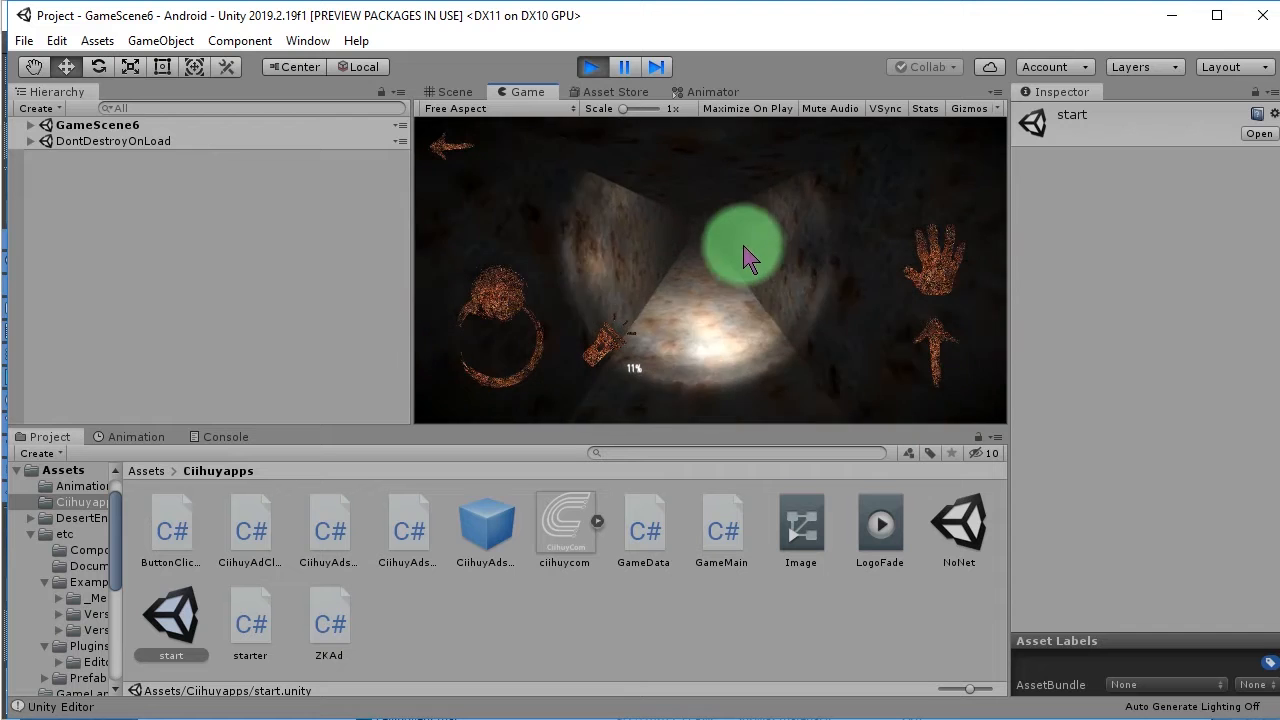
Step: Follow the air duct to the vent grille in the running game and go through it back to the toilet level
{"action": "mouse_move", "coordinate": [738, 224]}
{"action": "left_mouse_down"}
{"action": "mouse_move", "coordinate": [743, 268]}
{"action": "mouse_move", "coordinate": [780, 258]}
{"action": "mouse_move", "coordinate": [695, 252]}
{"action": "mouse_move", "coordinate": [738, 248]}
{"action": "mouse_move", "coordinate": [672, 214]}
{"action": "mouse_move", "coordinate": [778, 268]}
{"action": "mouse_move", "coordinate": [794, 309]}
{"action": "mouse_move", "coordinate": [723, 280]}
{"action": "mouse_move", "coordinate": [770, 318]}
{"action": "left_mouse_up"}
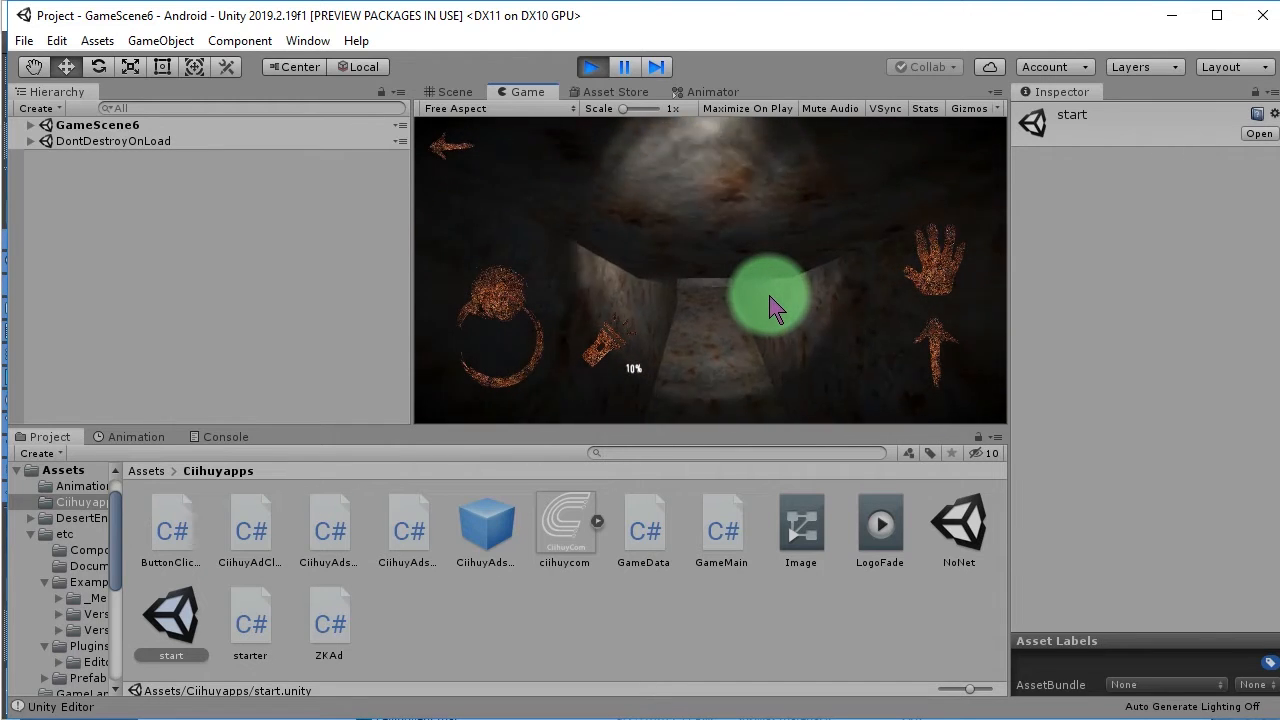
{"action": "mouse_move", "coordinate": [762, 305]}
{"action": "left_mouse_down"}
{"action": "mouse_move", "coordinate": [731, 290]}
{"action": "mouse_move", "coordinate": [826, 292]}
{"action": "mouse_move", "coordinate": [806, 272]}
{"action": "mouse_move", "coordinate": [806, 284]}
{"action": "mouse_move", "coordinate": [708, 320]}
{"action": "mouse_move", "coordinate": [763, 244]}
{"action": "mouse_move", "coordinate": [745, 265]}
{"action": "mouse_move", "coordinate": [753, 255]}
{"action": "mouse_move", "coordinate": [763, 283]}
{"action": "mouse_move", "coordinate": [771, 270]}
{"action": "mouse_move", "coordinate": [756, 290]}
{"action": "mouse_move", "coordinate": [766, 256]}
{"action": "mouse_move", "coordinate": [757, 297]}
{"action": "mouse_move", "coordinate": [803, 259]}
{"action": "mouse_move", "coordinate": [763, 240]}
{"action": "mouse_move", "coordinate": [646, 263]}
{"action": "mouse_move", "coordinate": [797, 248]}
{"action": "mouse_move", "coordinate": [738, 272]}
{"action": "mouse_move", "coordinate": [726, 255]}
{"action": "mouse_move", "coordinate": [742, 310]}
{"action": "mouse_move", "coordinate": [777, 265]}
{"action": "mouse_move", "coordinate": [749, 292]}
{"action": "left_mouse_up"}
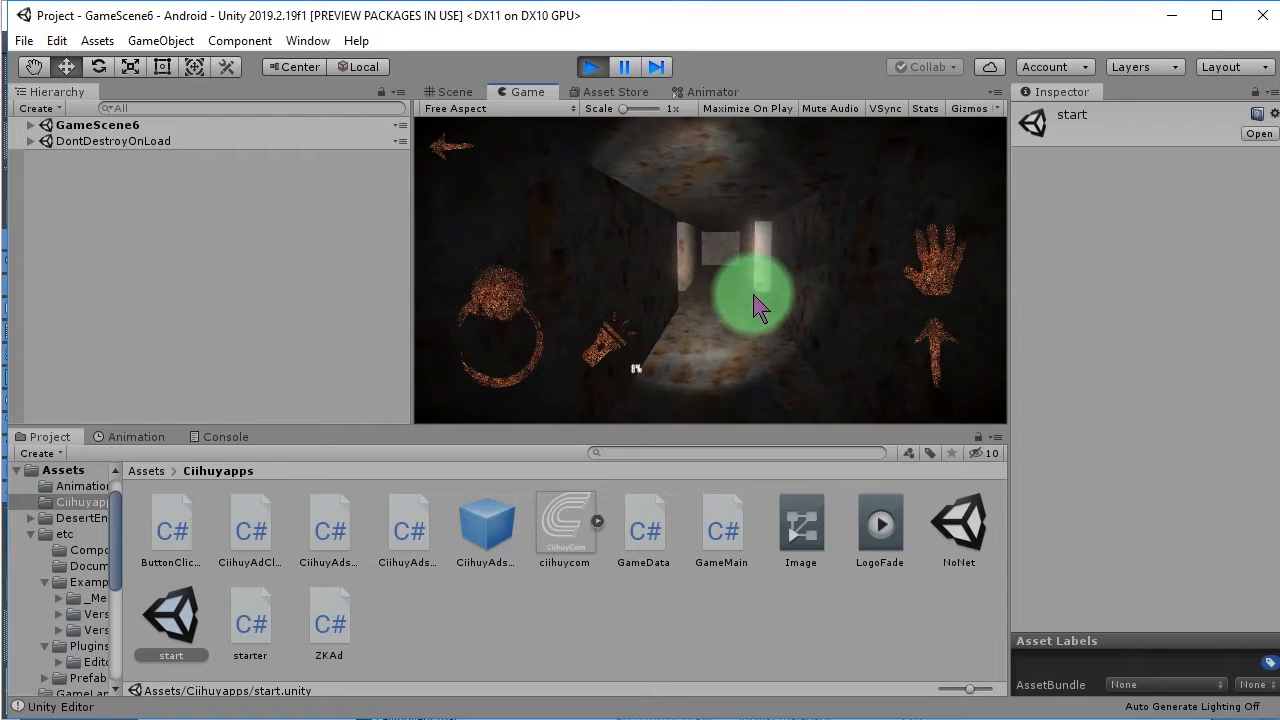
{"action": "mouse_move", "coordinate": [762, 325]}
{"action": "left_mouse_down"}
{"action": "mouse_move", "coordinate": [710, 316]}
{"action": "mouse_move", "coordinate": [757, 271]}
{"action": "mouse_move", "coordinate": [871, 300]}
{"action": "mouse_move", "coordinate": [674, 263]}
{"action": "mouse_move", "coordinate": [929, 263]}
{"action": "mouse_move", "coordinate": [776, 283]}
{"action": "mouse_move", "coordinate": [709, 260]}
{"action": "mouse_move", "coordinate": [814, 254]}
{"action": "mouse_move", "coordinate": [718, 255]}
{"action": "mouse_move", "coordinate": [777, 283]}
{"action": "mouse_move", "coordinate": [743, 275]}
{"action": "mouse_move", "coordinate": [751, 290]}
{"action": "mouse_move", "coordinate": [680, 301]}
{"action": "mouse_move", "coordinate": [626, 263]}
{"action": "mouse_move", "coordinate": [872, 224]}
{"action": "mouse_move", "coordinate": [643, 228]}
{"action": "mouse_move", "coordinate": [874, 254]}
{"action": "mouse_move", "coordinate": [777, 263]}
{"action": "mouse_move", "coordinate": [800, 268]}
{"action": "mouse_move", "coordinate": [826, 243]}
{"action": "mouse_move", "coordinate": [731, 289]}
{"action": "mouse_move", "coordinate": [814, 277]}
{"action": "mouse_move", "coordinate": [790, 251]}
{"action": "mouse_move", "coordinate": [746, 247]}
{"action": "mouse_move", "coordinate": [757, 249]}
{"action": "mouse_move", "coordinate": [731, 273]}
{"action": "mouse_move", "coordinate": [752, 262]}
{"action": "mouse_move", "coordinate": [597, 345]}
{"action": "mouse_move", "coordinate": [629, 357]}
{"action": "mouse_move", "coordinate": [797, 294]}
{"action": "mouse_move", "coordinate": [772, 281]}
{"action": "mouse_move", "coordinate": [738, 289]}
{"action": "mouse_move", "coordinate": [792, 282]}
{"action": "mouse_move", "coordinate": [757, 312]}
{"action": "mouse_move", "coordinate": [806, 251]}
{"action": "mouse_move", "coordinate": [788, 254]}
{"action": "left_mouse_up"}
{"action": "left_click_drag", "start_coordinate": [774, 297], "coordinate": [774, 304]}
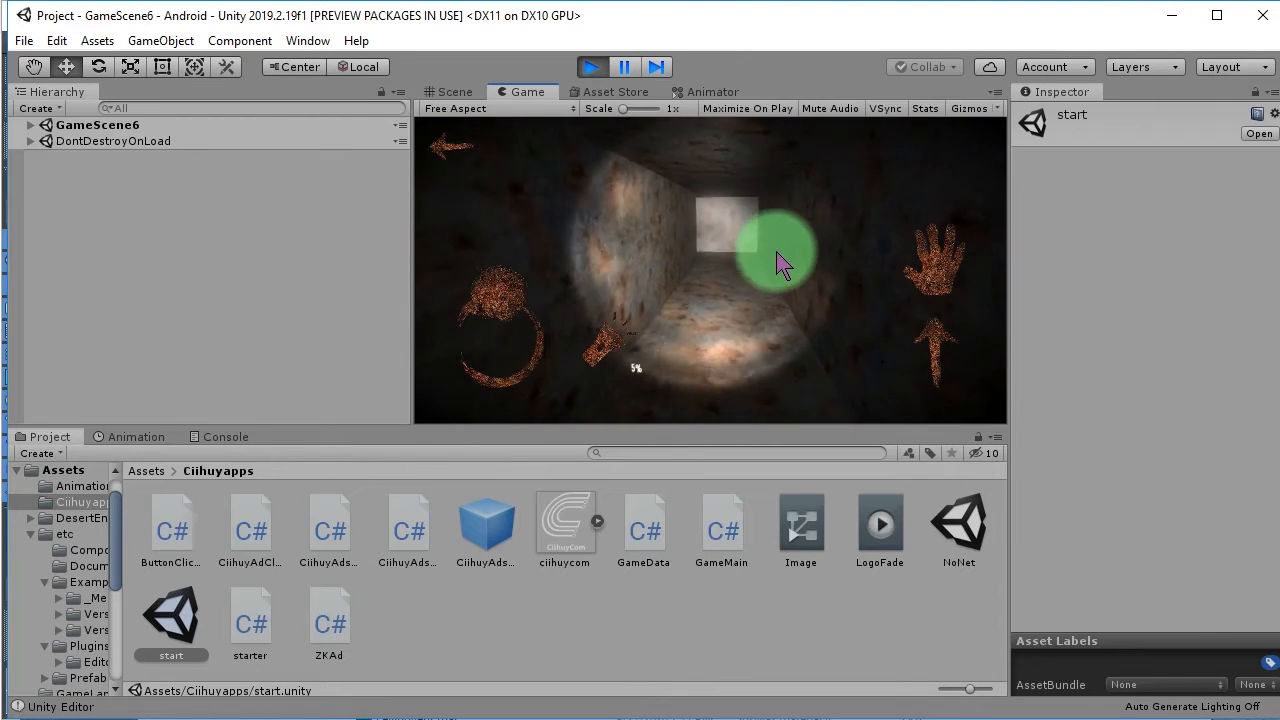
{"action": "mouse_move", "coordinate": [790, 248]}
{"action": "left_mouse_down"}
{"action": "mouse_move", "coordinate": [777, 272]}
{"action": "mouse_move", "coordinate": [797, 266]}
{"action": "mouse_move", "coordinate": [745, 278]}
{"action": "mouse_move", "coordinate": [885, 229]}
{"action": "mouse_move", "coordinate": [866, 263]}
{"action": "mouse_move", "coordinate": [893, 262]}
{"action": "left_mouse_up"}
{"action": "mouse_move", "coordinate": [722, 282]}
{"action": "left_mouse_down"}
{"action": "mouse_move", "coordinate": [774, 271]}
{"action": "mouse_move", "coordinate": [748, 258]}
{"action": "mouse_move", "coordinate": [762, 286]}
{"action": "left_mouse_up"}
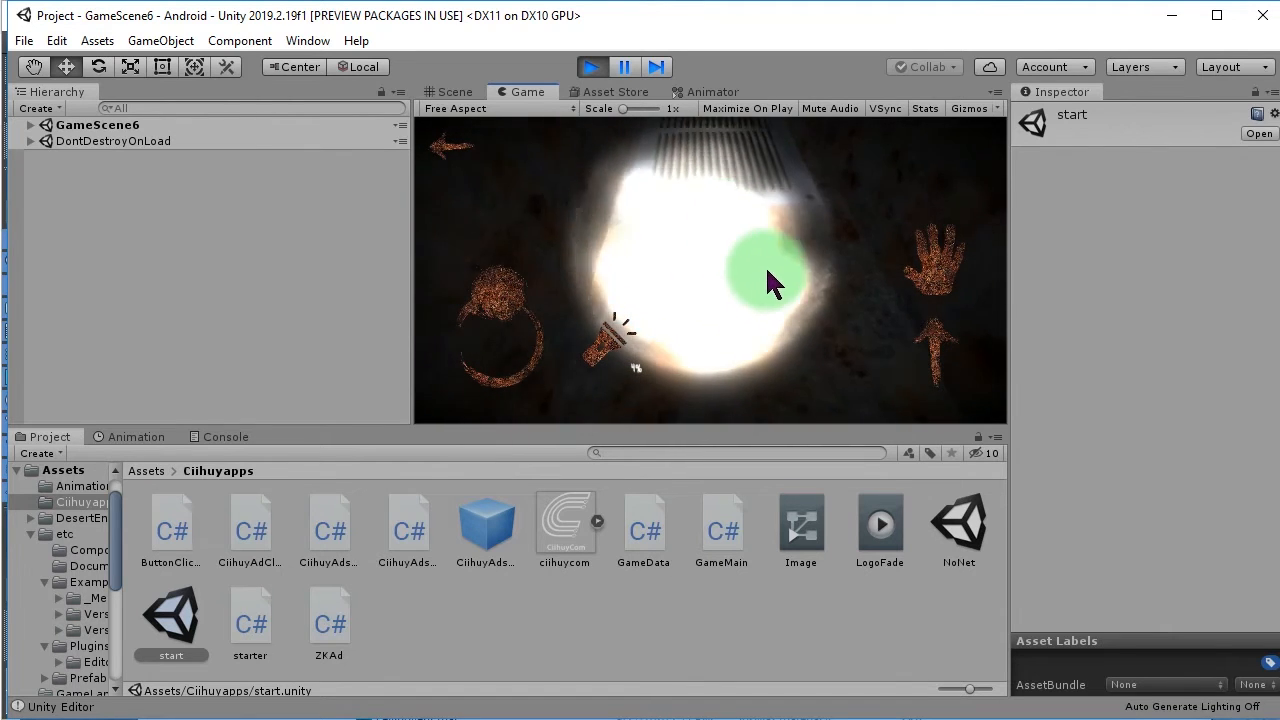
{"action": "left_click_drag", "start_coordinate": [913, 300], "coordinate": [945, 265]}
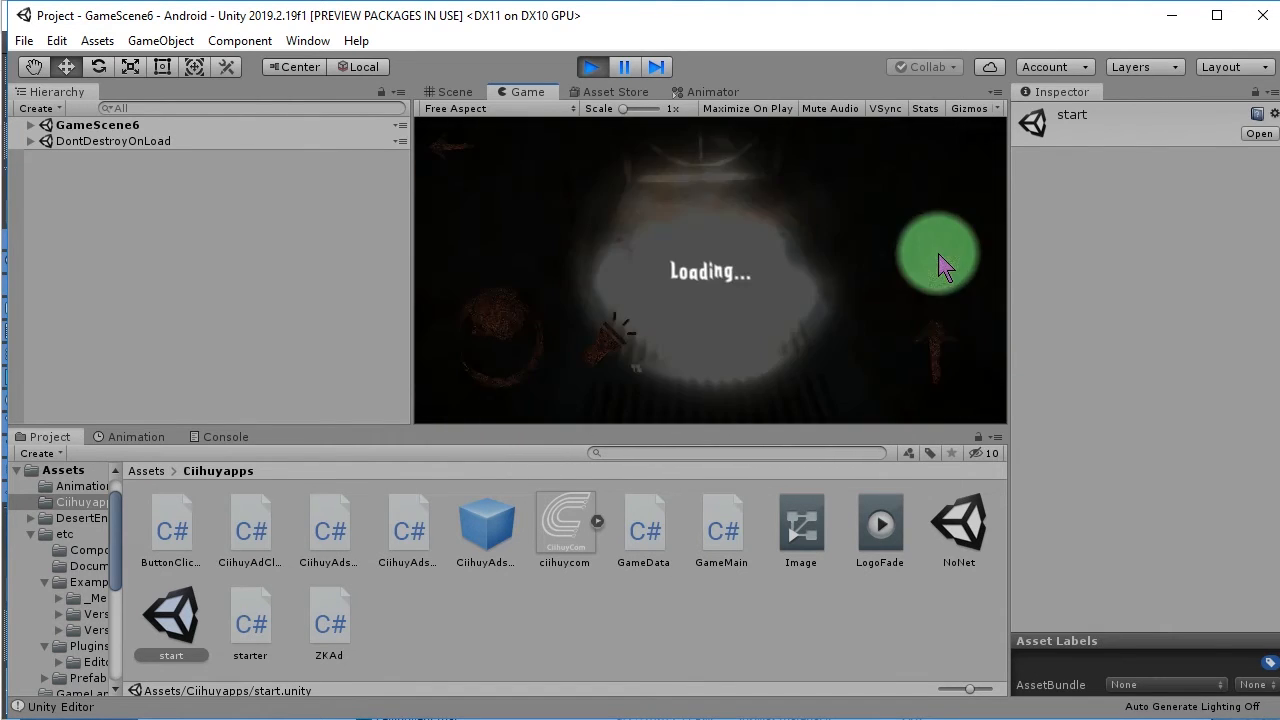
Step: Play through the toilet level's exit to the TAMAT ending screen and stop the play test
{"action": "mouse_move", "coordinate": [727, 267]}
{"action": "left_mouse_down"}
{"action": "mouse_move", "coordinate": [822, 264]}
{"action": "mouse_move", "coordinate": [723, 266]}
{"action": "mouse_move", "coordinate": [766, 292]}
{"action": "mouse_move", "coordinate": [759, 273]}
{"action": "mouse_move", "coordinate": [791, 320]}
{"action": "left_mouse_up"}
{"action": "mouse_move", "coordinate": [781, 276]}
{"action": "left_mouse_down"}
{"action": "mouse_move", "coordinate": [789, 302]}
{"action": "mouse_move", "coordinate": [734, 294]}
{"action": "mouse_move", "coordinate": [780, 294]}
{"action": "mouse_move", "coordinate": [766, 306]}
{"action": "mouse_move", "coordinate": [758, 268]}
{"action": "left_mouse_up"}
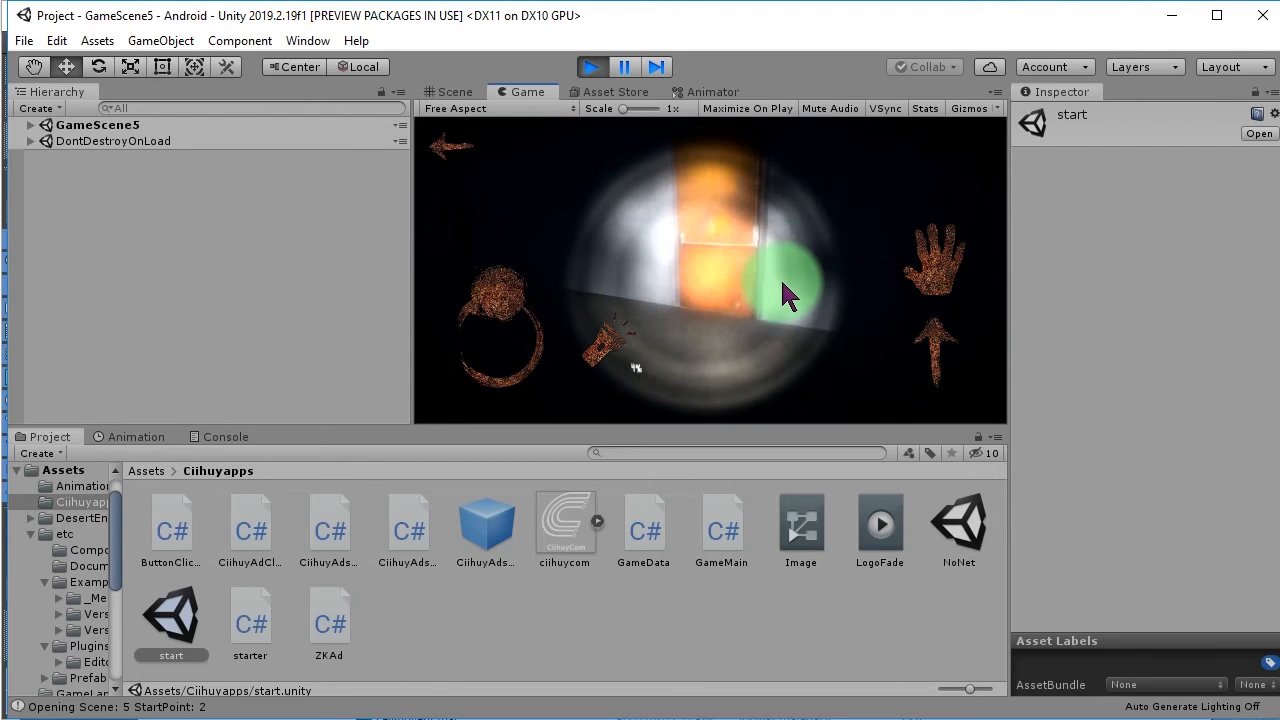
{"action": "mouse_move", "coordinate": [815, 350]}
{"action": "left_mouse_down"}
{"action": "mouse_move", "coordinate": [926, 360]}
{"action": "mouse_move", "coordinate": [920, 295]}
{"action": "mouse_move", "coordinate": [940, 285]}
{"action": "mouse_move", "coordinate": [839, 259]}
{"action": "left_mouse_up"}
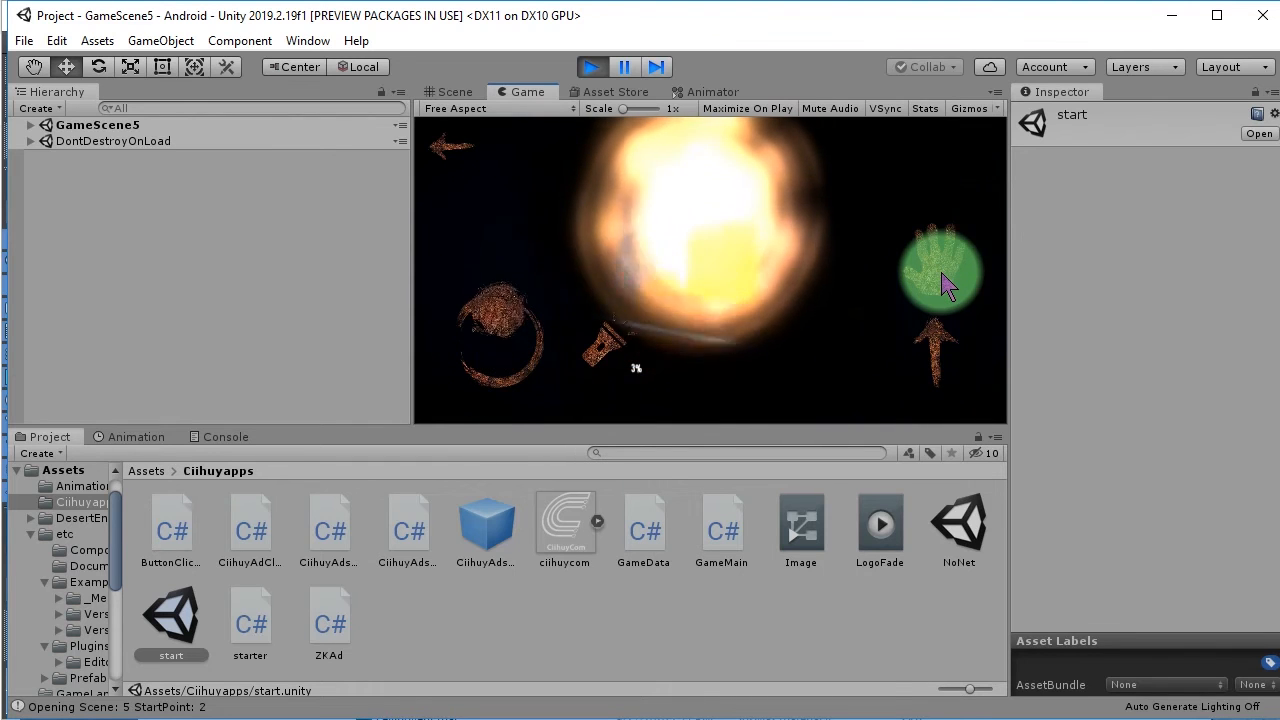
{"action": "mouse_move", "coordinate": [620, 332]}
{"action": "left_mouse_down"}
{"action": "mouse_move", "coordinate": [766, 274]}
{"action": "mouse_move", "coordinate": [835, 425]}
{"action": "left_mouse_up"}
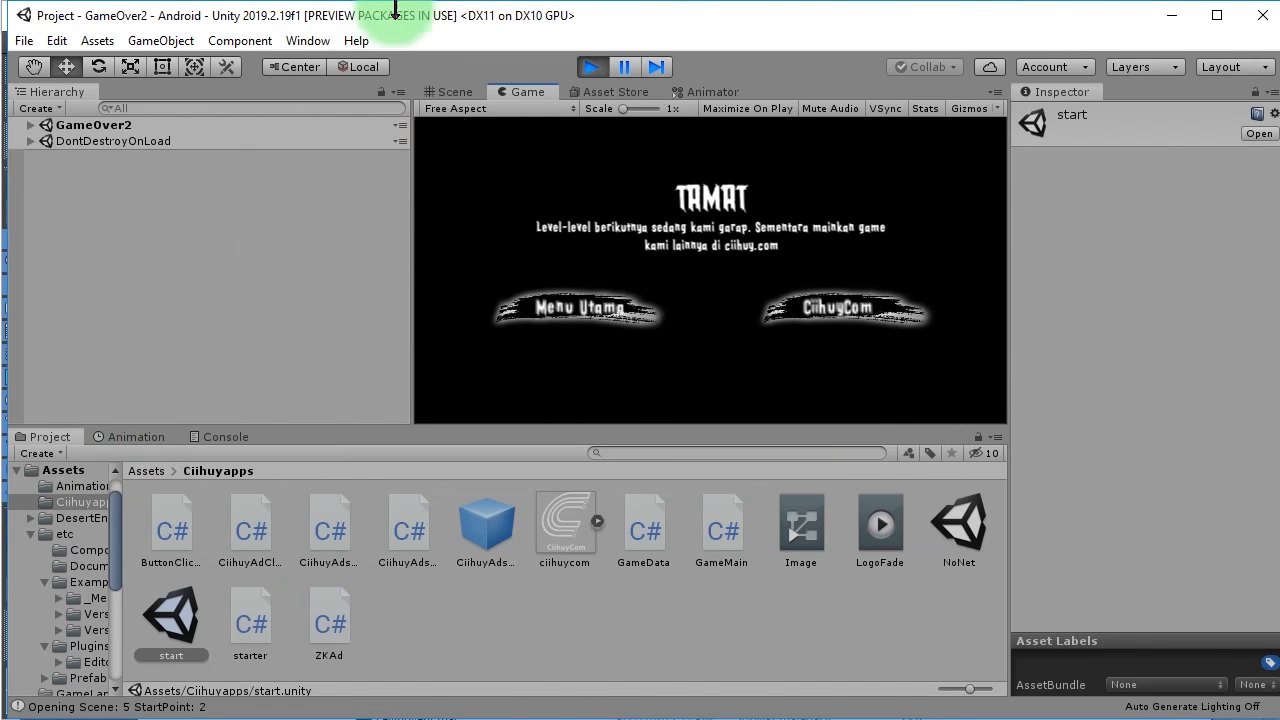
{"action": "left_click", "coordinate": [598, 68]}
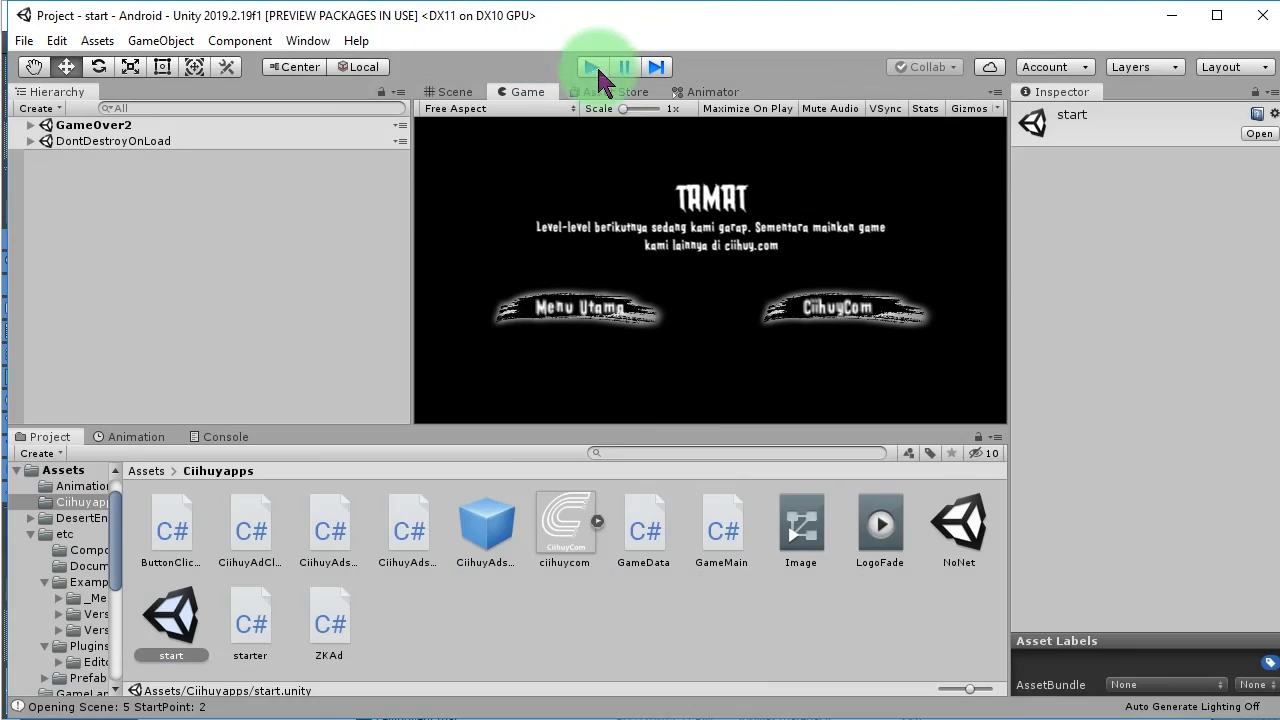
{"action": "left_click", "coordinate": [782, 649]}
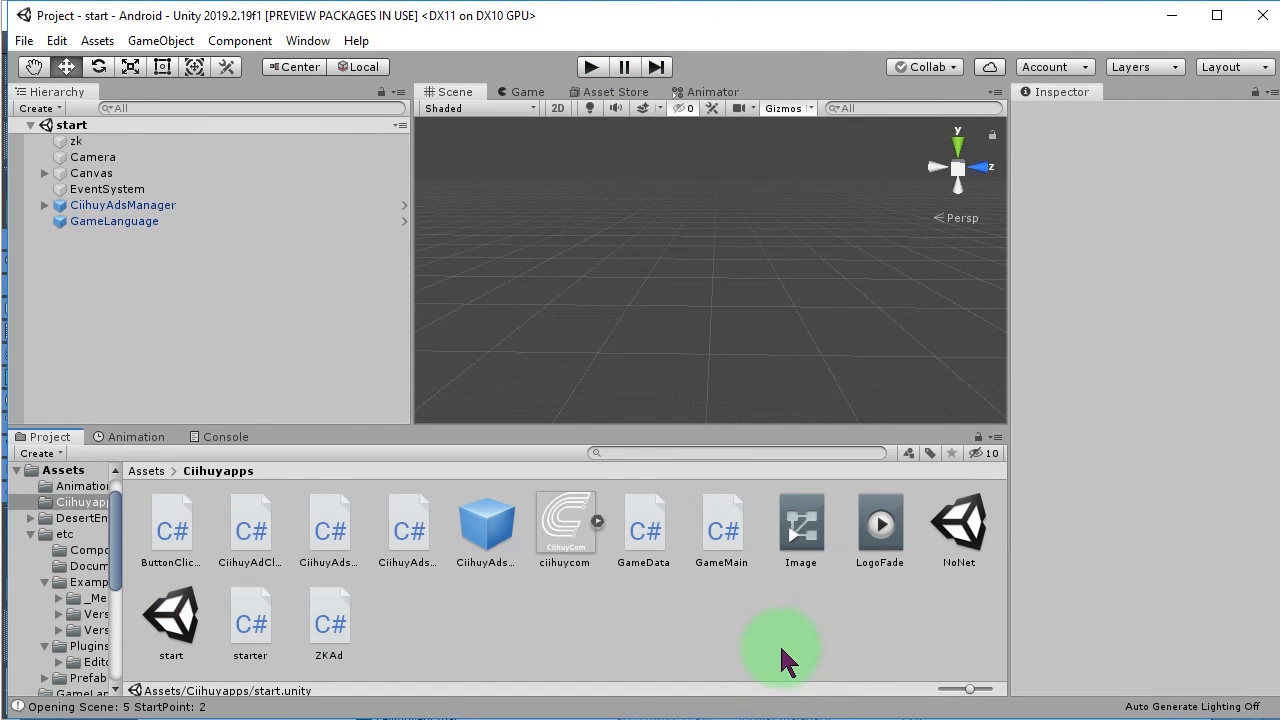